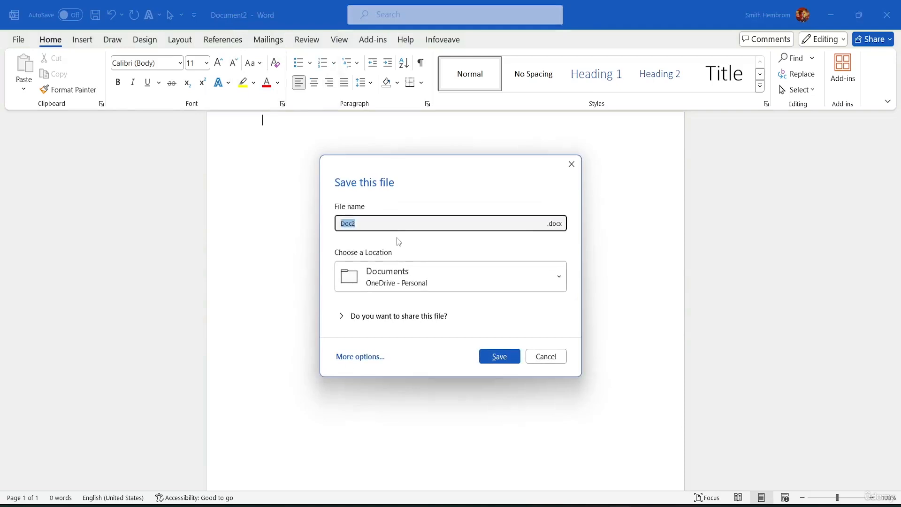
Save the document as Shapes in the MS Word Tutorial Resource File folder on the Desktop.
key(BackSpace)
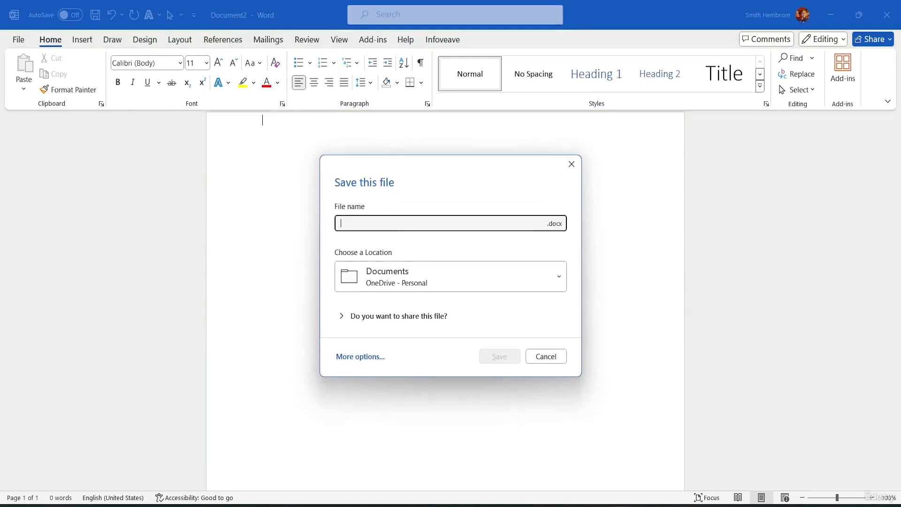
text(Shape)
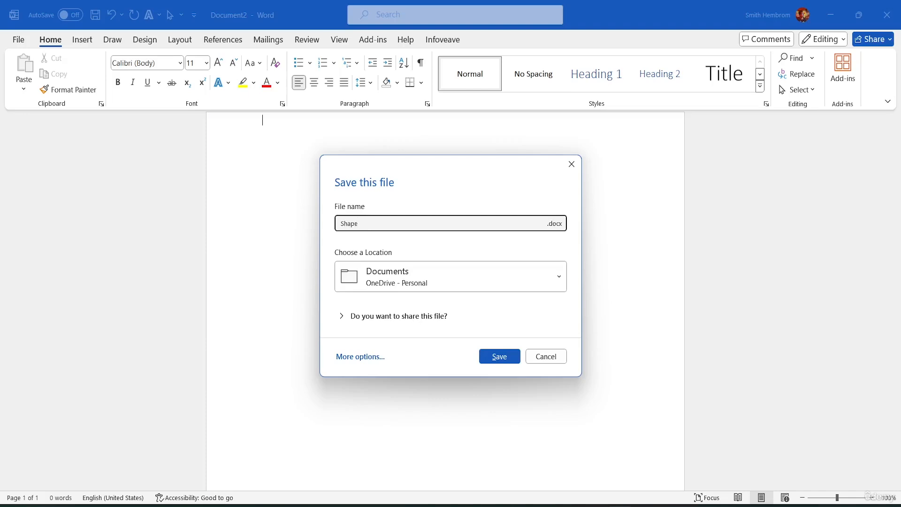
click(475, 275)
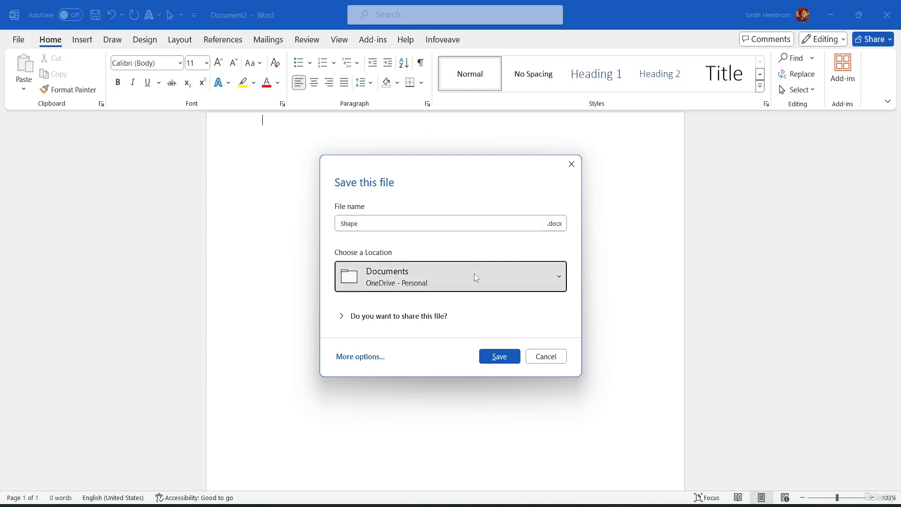
click(413, 245)
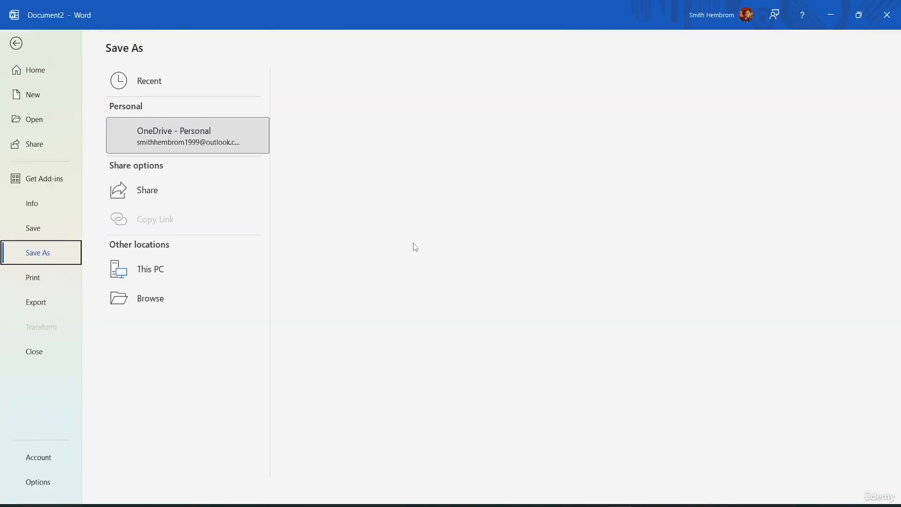
click(158, 324)
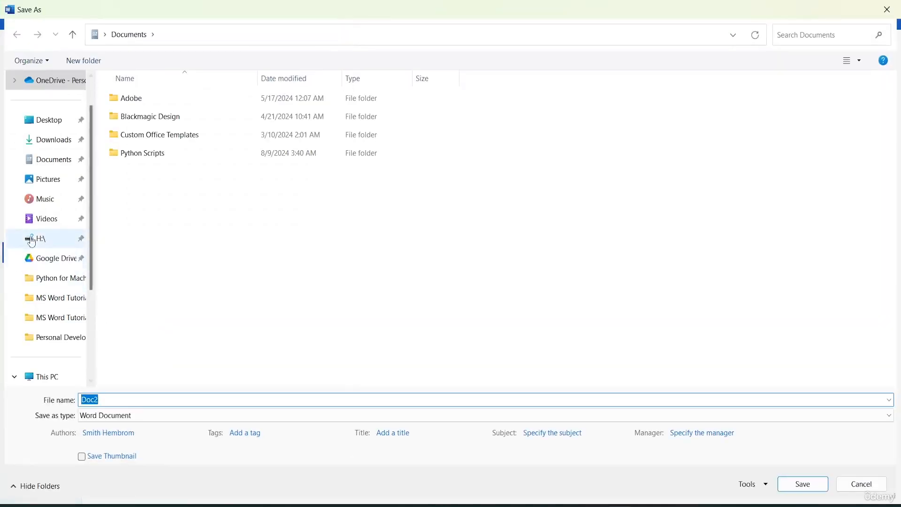
click(56, 121)
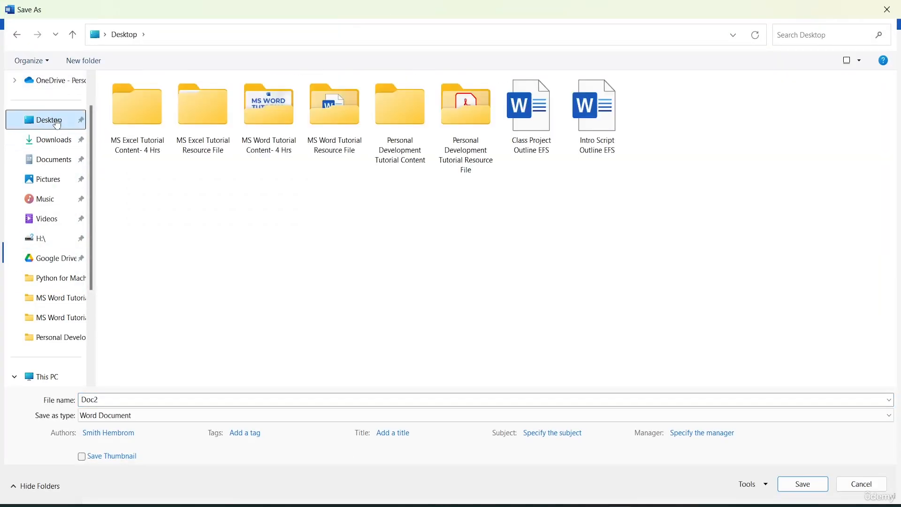
double_click(346, 130)
click(147, 401)
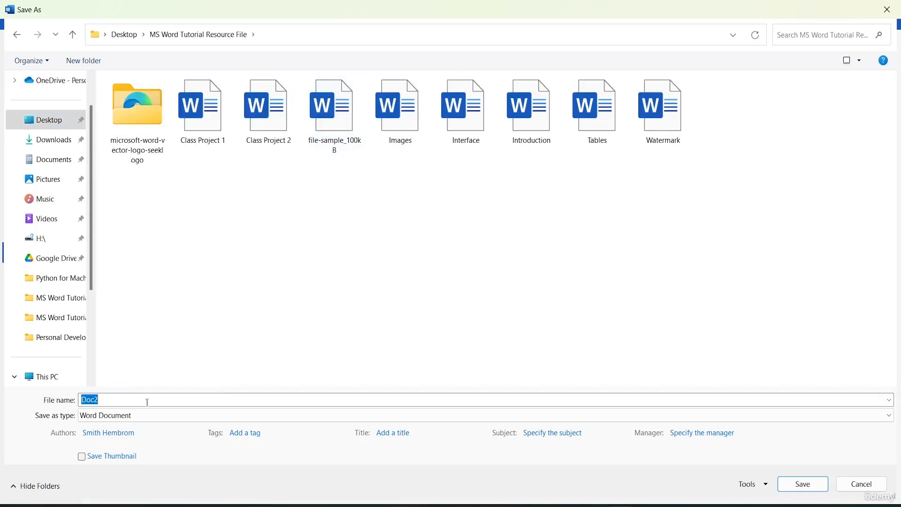
text(Shapes)
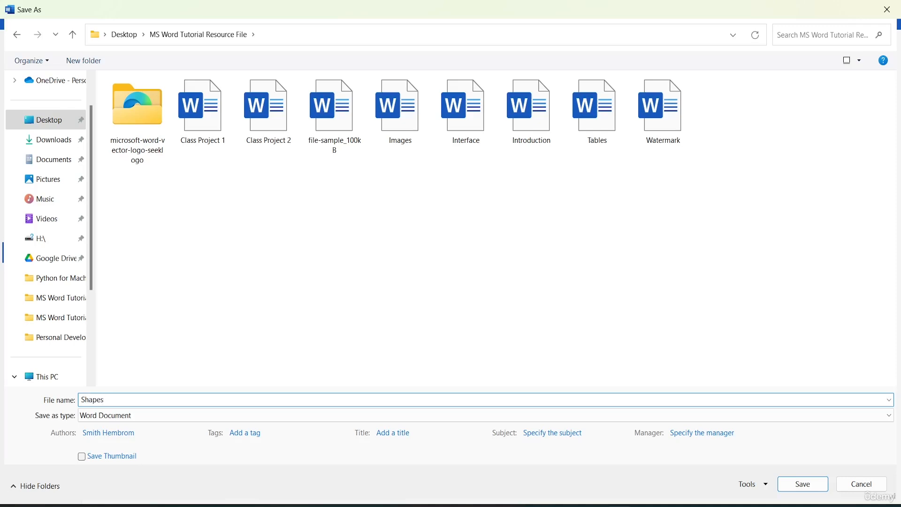
click(819, 484)
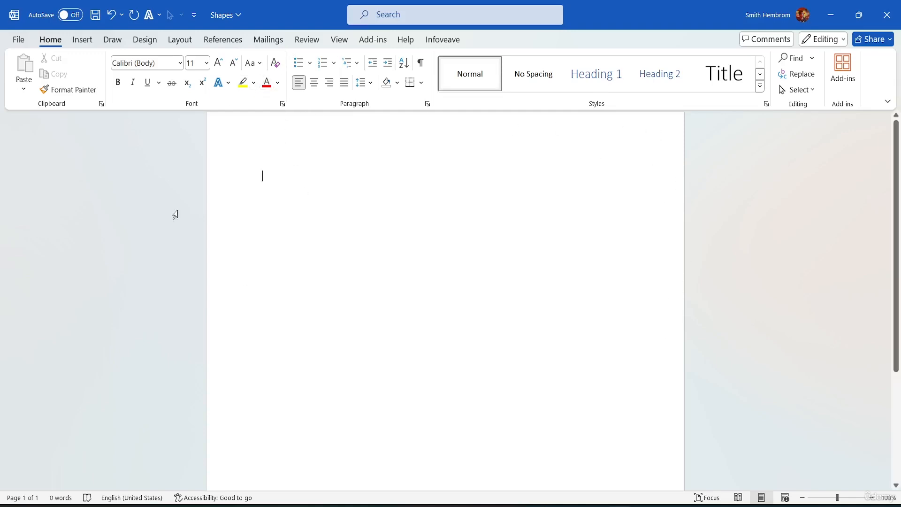
click(80, 42)
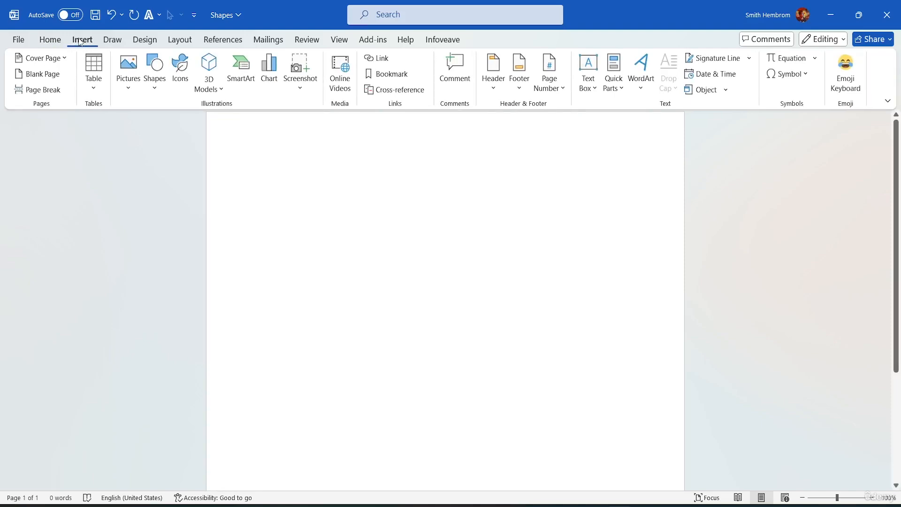
click(155, 89)
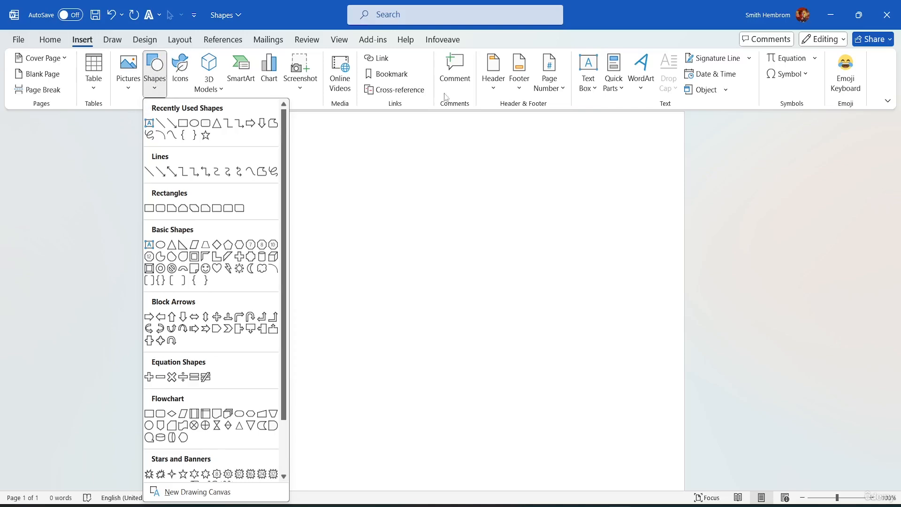
click(589, 89)
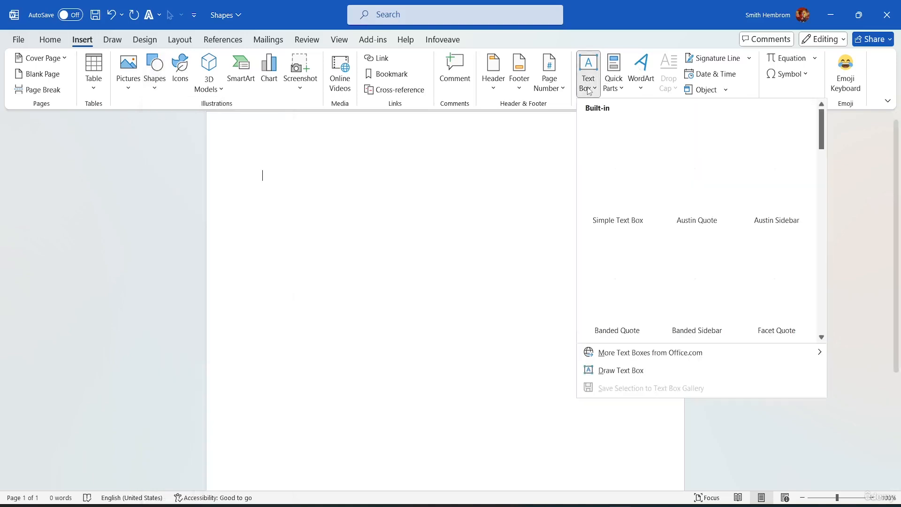
click(589, 89)
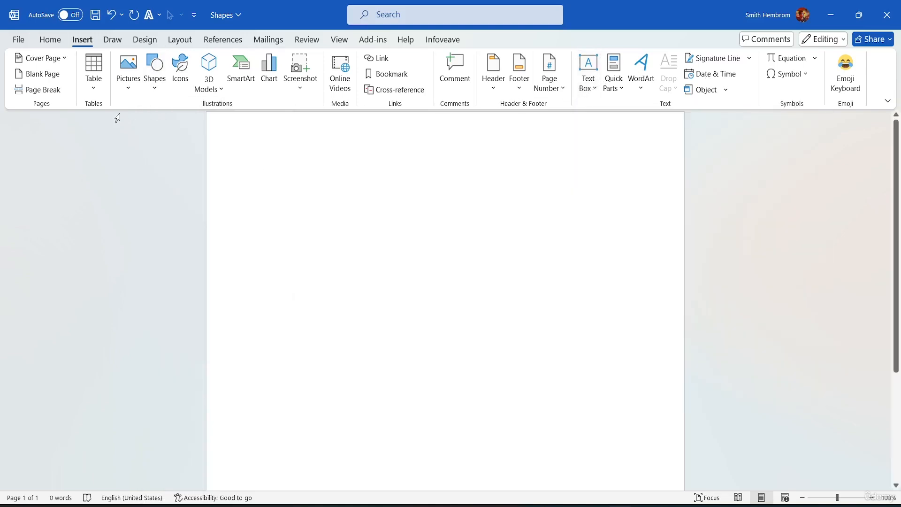
click(159, 87)
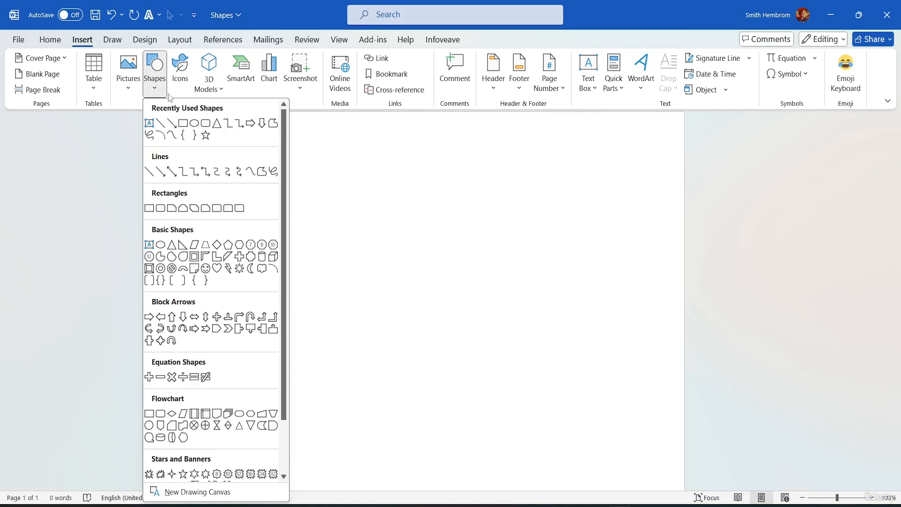
click(549, 192)
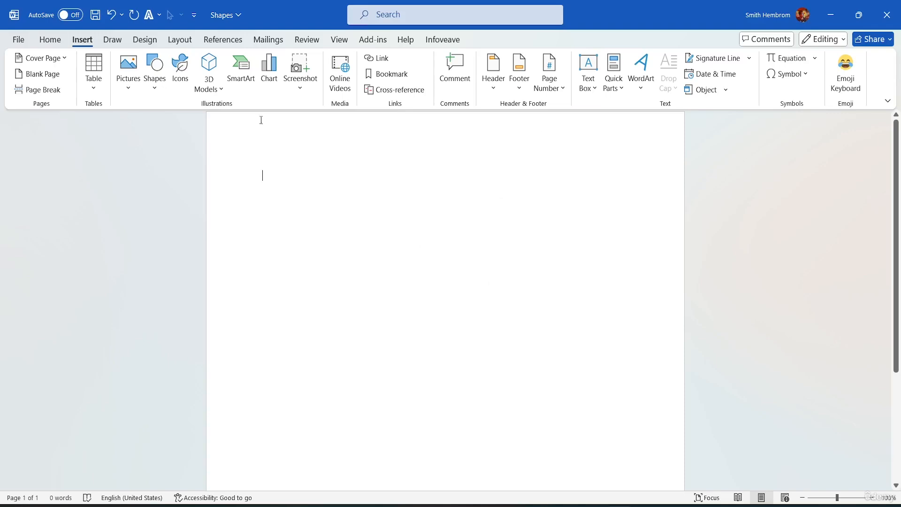
Try inserting a new drawing canvas with a reduced height, and undo it.
click(158, 86)
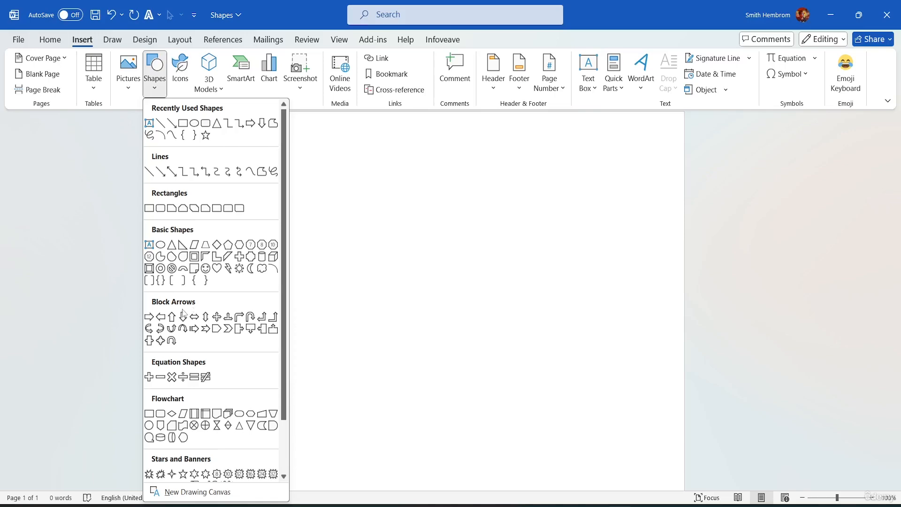
scroll(209, 332, down, 3)
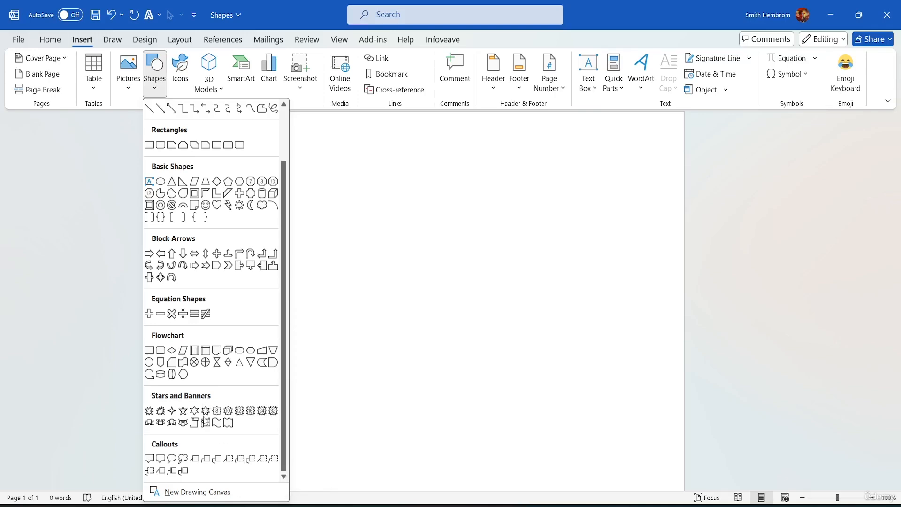
click(198, 492)
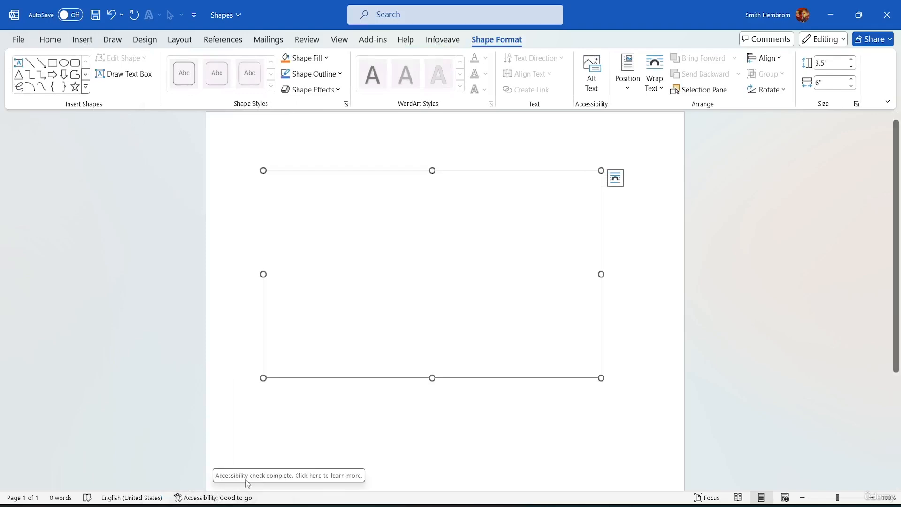
mouse_move(432, 375)
mouse_down()
mouse_move(421, 266)
mouse_move(422, 285)
mouse_up()
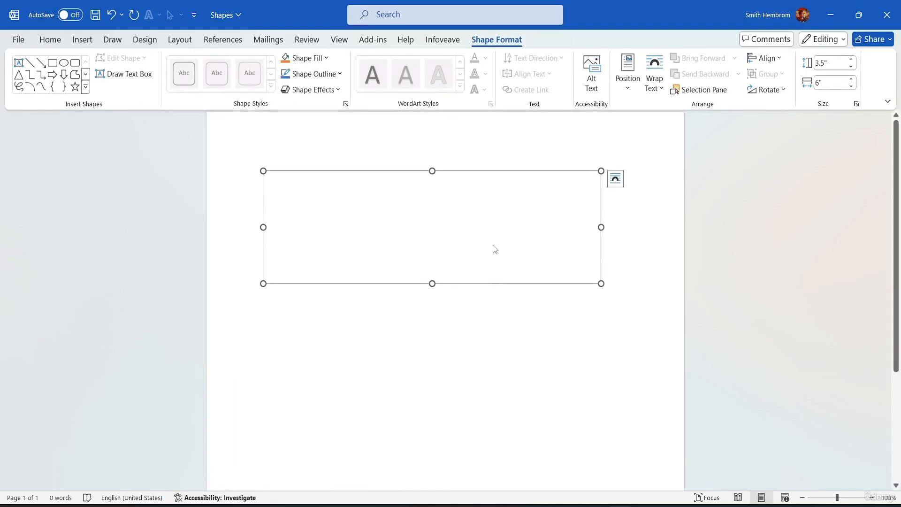
key(ctrl+z)
key(ctrl+z)
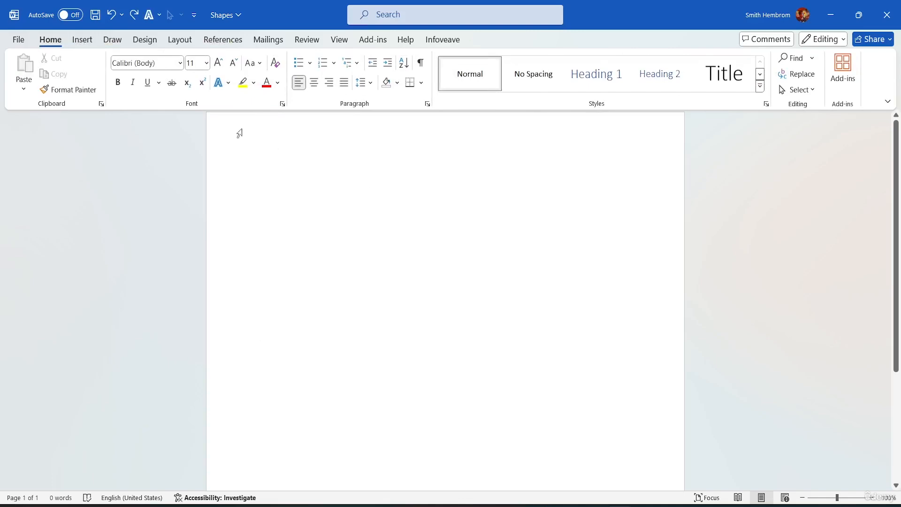
Draw a square of about 2.35 by 2.35 inches in the upper part of the page.
click(82, 39)
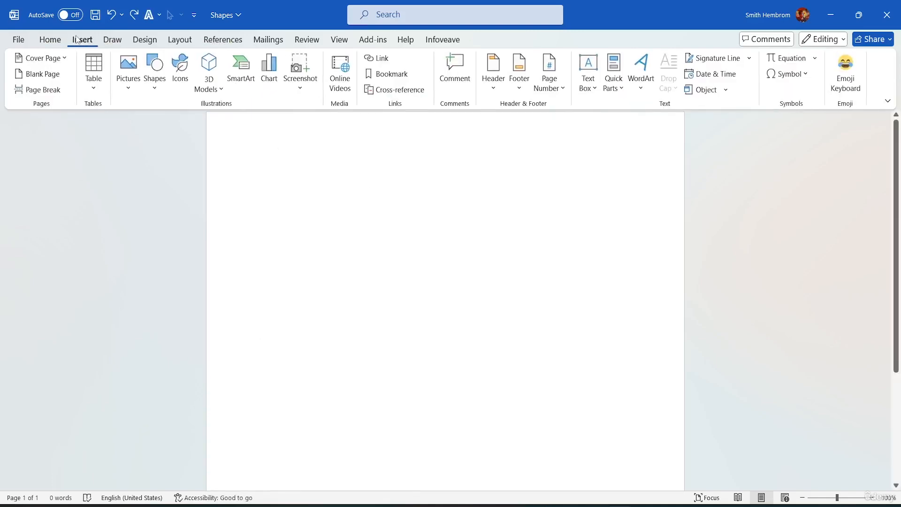
click(122, 78)
click(121, 77)
click(154, 75)
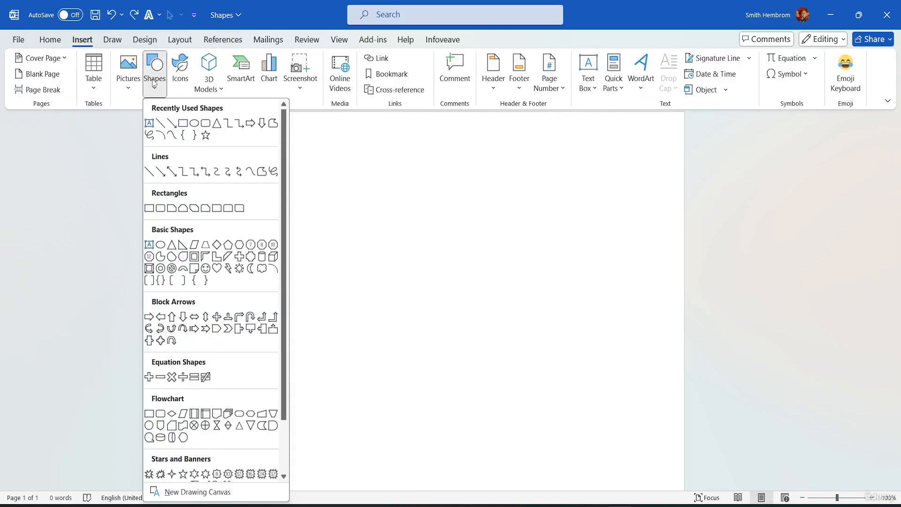
click(184, 124)
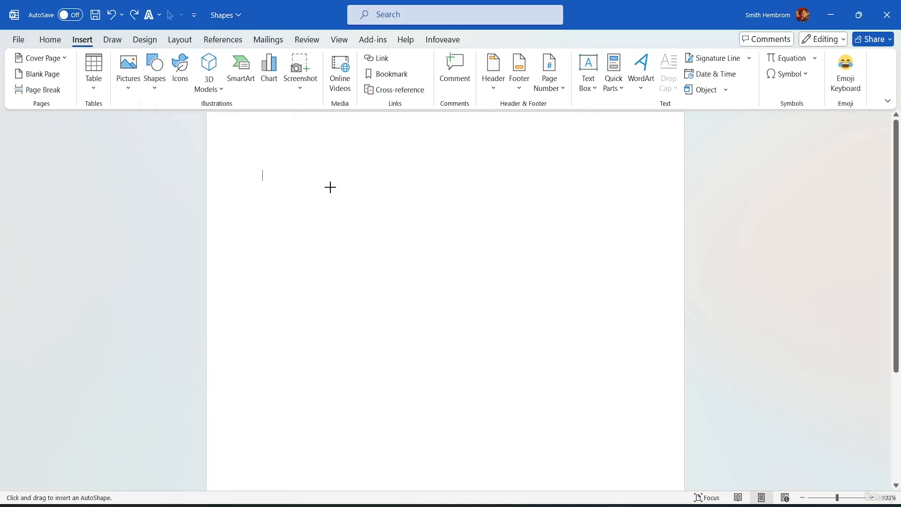
mouse_move(311, 181)
mouse_down()
mouse_move(443, 282)
mouse_move(536, 216)
mouse_move(358, 304)
mouse_move(450, 396)
mouse_move(494, 208)
mouse_move(371, 225)
mouse_move(381, 235)
mouse_move(527, 234)
mouse_move(609, 395)
mouse_move(405, 320)
mouse_move(529, 267)
mouse_move(573, 358)
mouse_move(394, 207)
mouse_move(446, 219)
mouse_move(441, 254)
mouse_move(412, 174)
mouse_move(354, 169)
mouse_move(344, 213)
mouse_move(370, 172)
mouse_move(372, 217)
mouse_move(354, 219)
mouse_up()
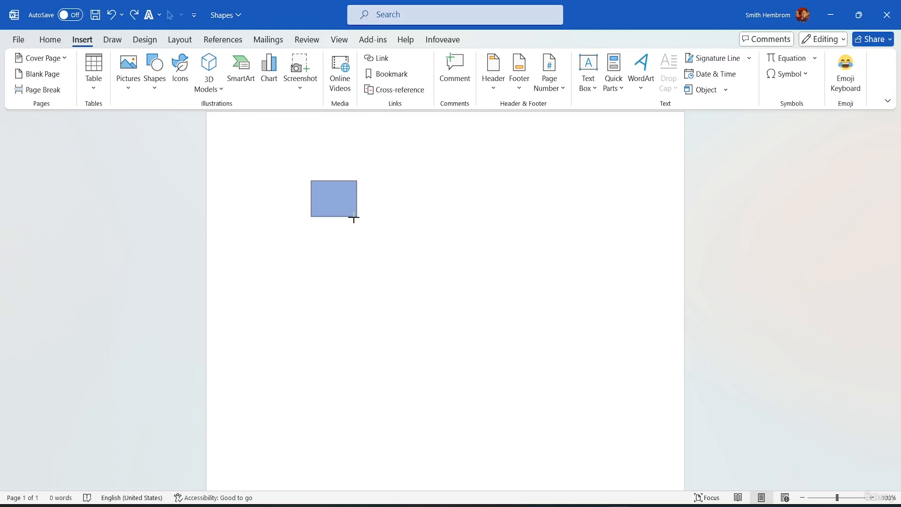
drag(354, 217, 354, 214)
mouse_move(354, 214)
mouse_down()
mouse_move(419, 292)
mouse_move(352, 195)
mouse_move(442, 292)
mouse_move(382, 239)
mouse_move(469, 310)
mouse_move(390, 251)
mouse_move(444, 284)
mouse_up()
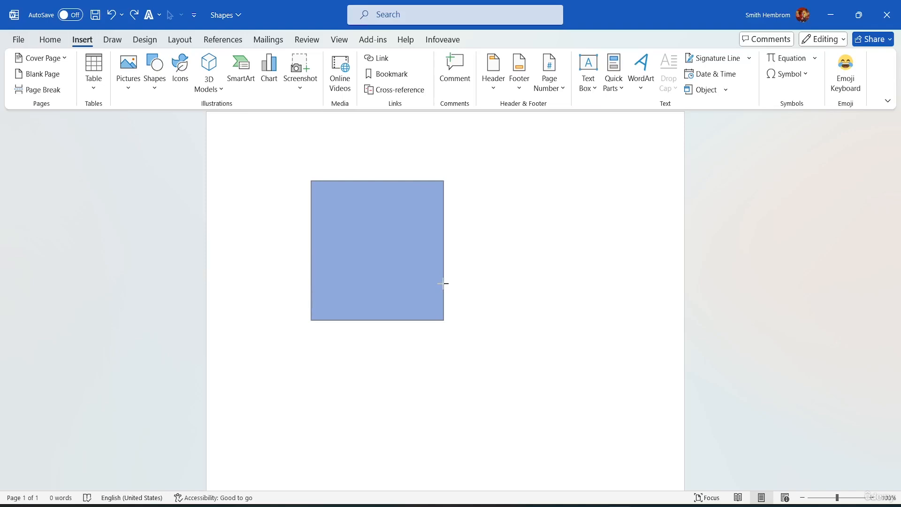
drag(444, 283, 444, 283)
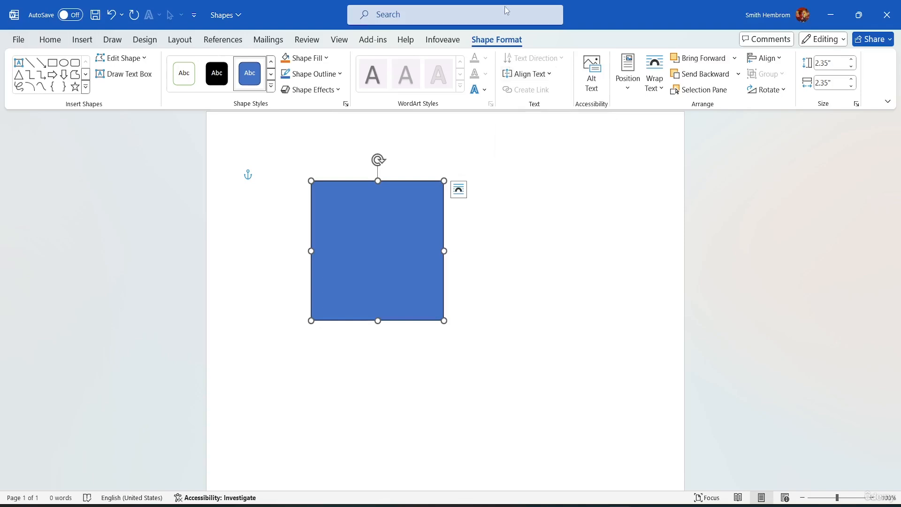
Draw a right block arrow about 2.07 inches wide and 1.66 inches high, and place it just right of the square.
click(52, 74)
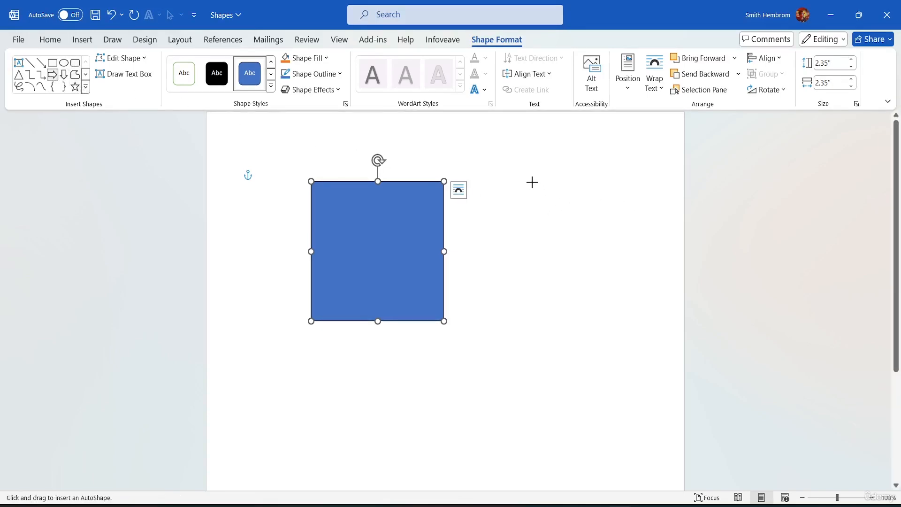
mouse_move(531, 182)
mouse_down()
mouse_move(567, 256)
mouse_move(609, 297)
mouse_move(650, 282)
mouse_up()
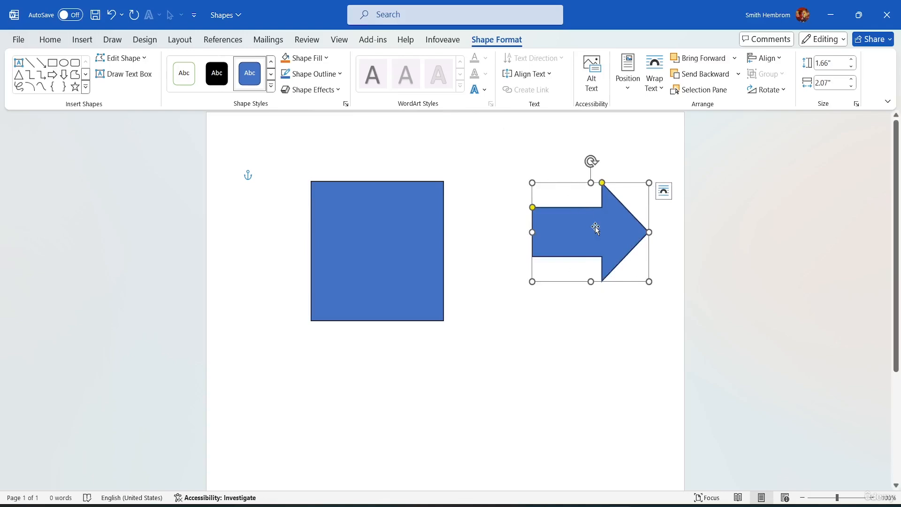
drag(595, 228, 519, 244)
click(629, 262)
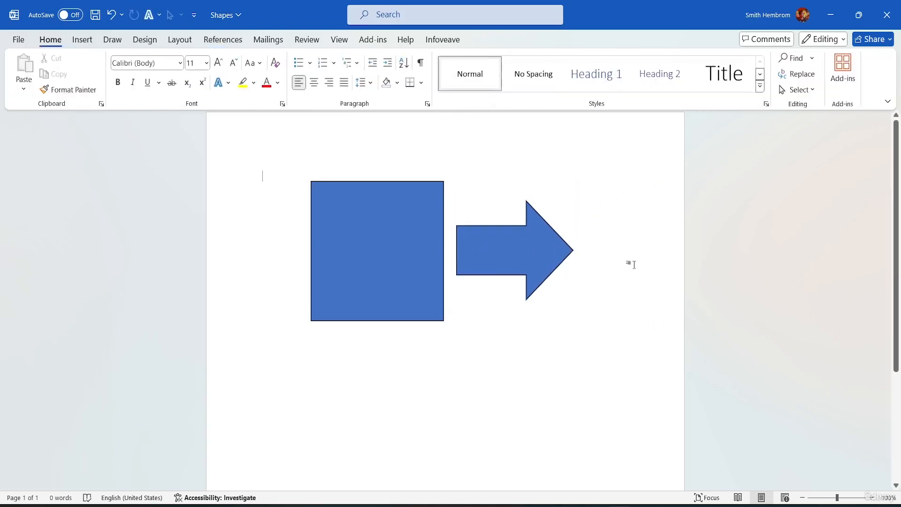
Nudge the square slightly and change its shape to an isosceles triangle.
click(404, 256)
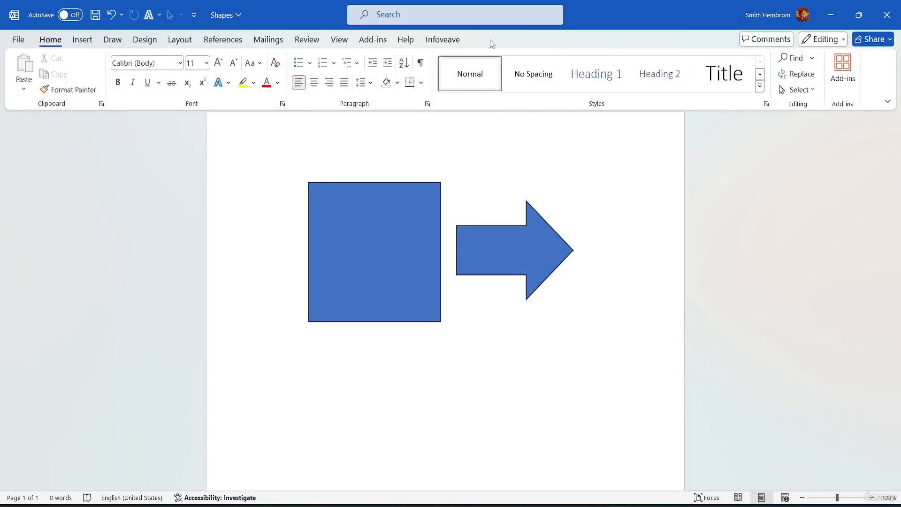
click(410, 239)
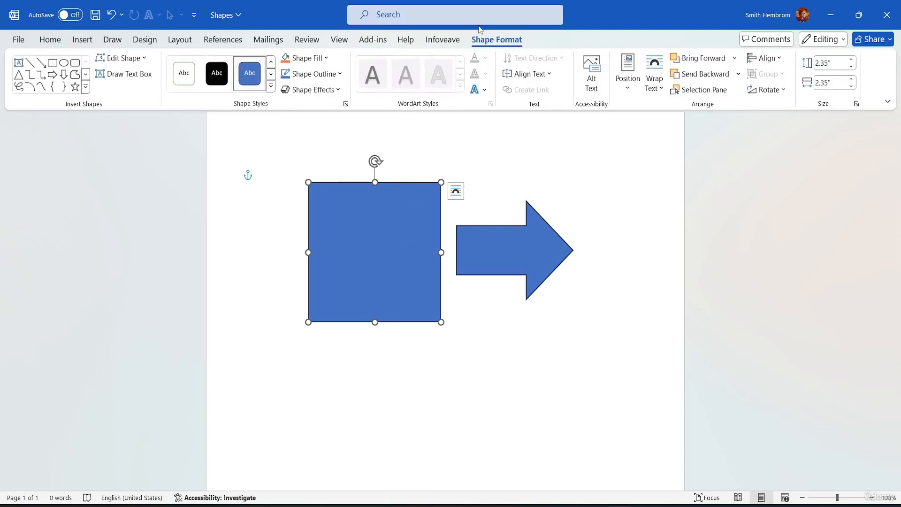
click(145, 59)
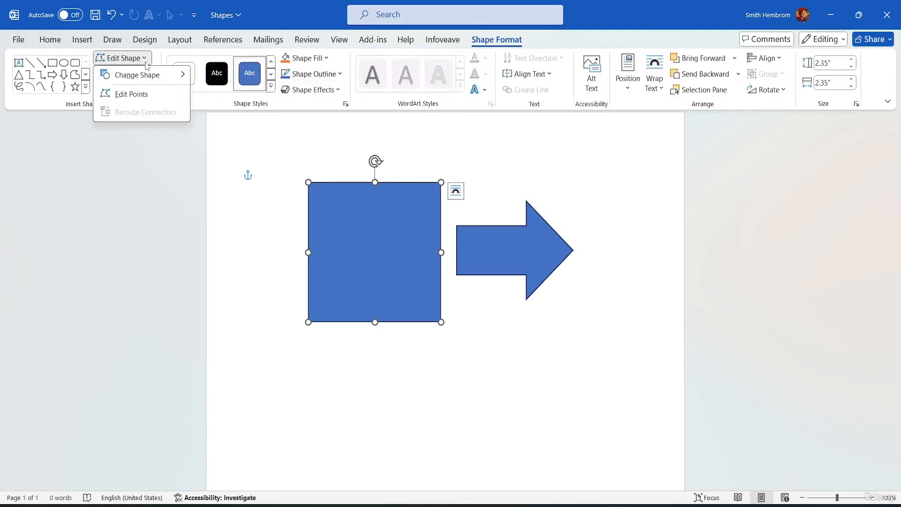
mouse_move(153, 78)
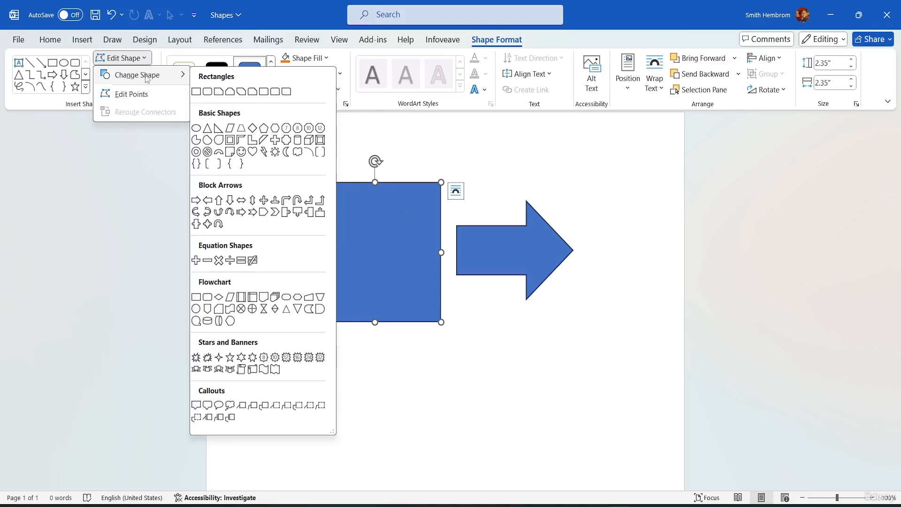
click(208, 128)
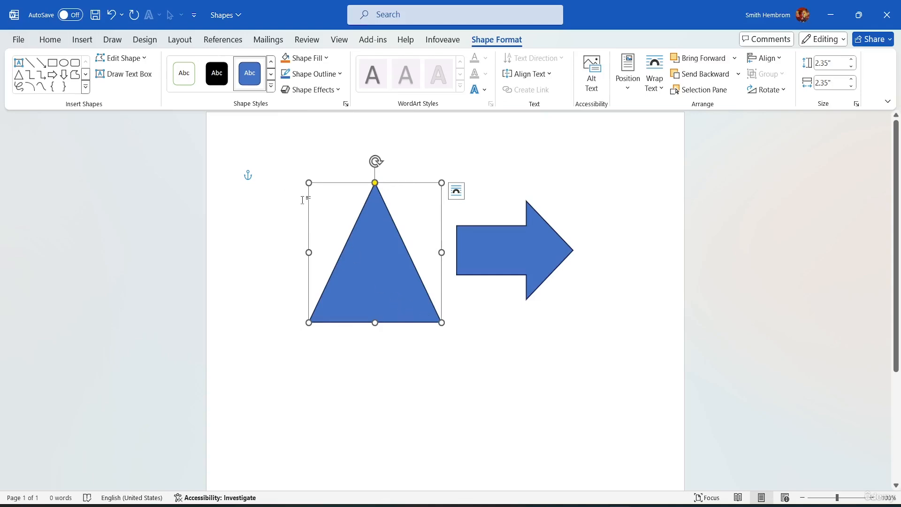
Change the isosceles triangle to a rectangle and use Edit Points to move its upper-left corner slightly inward.
click(144, 58)
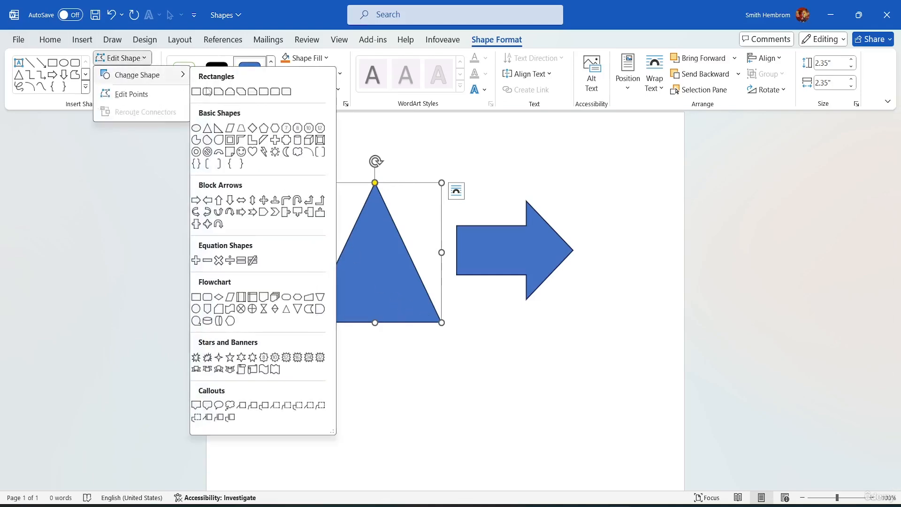
click(196, 92)
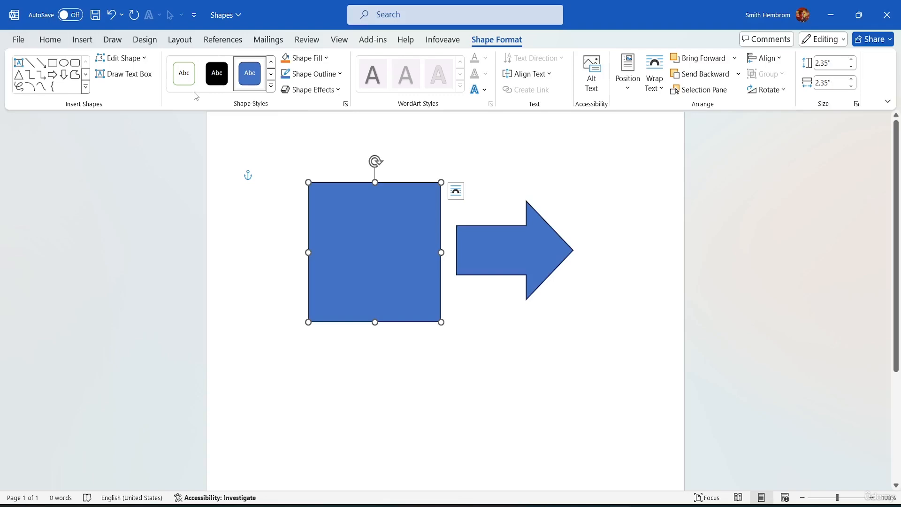
click(134, 59)
mouse_move(139, 80)
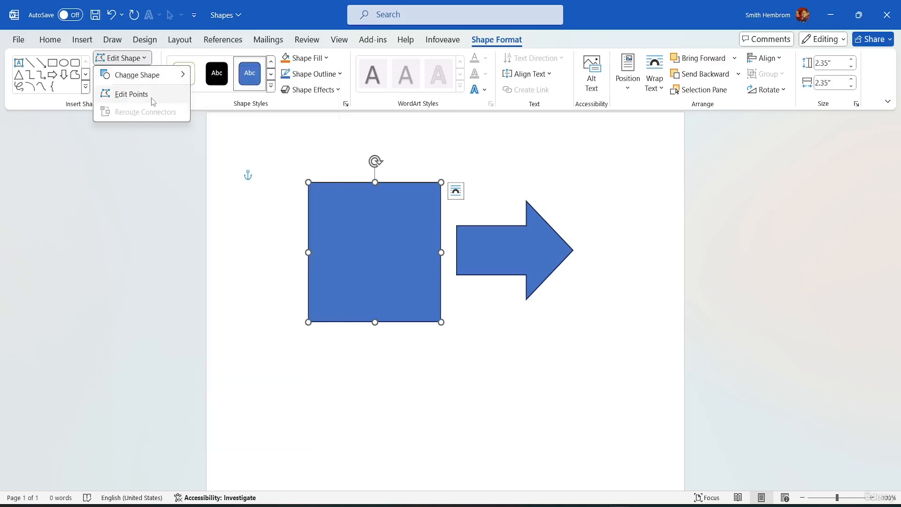
click(131, 94)
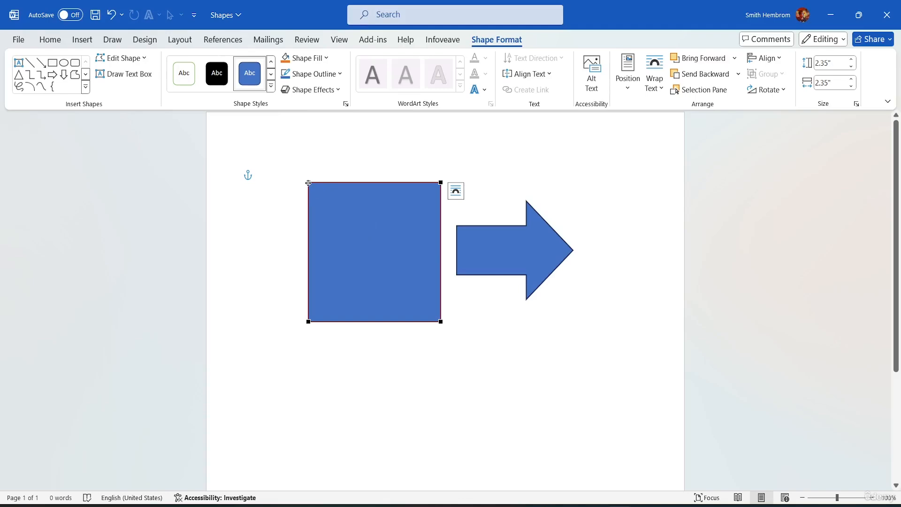
drag(308, 183, 323, 201)
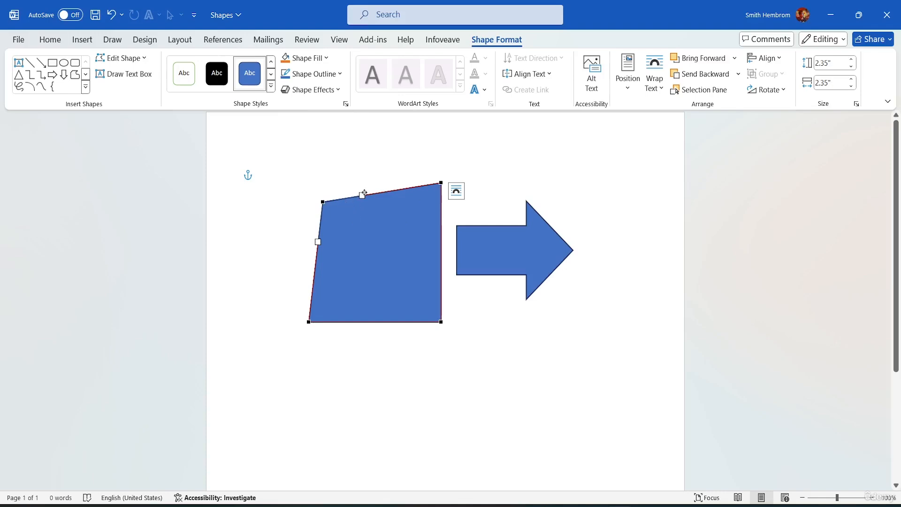
Reshape the rectangle's points to curve its top and bottom edges inward and raise its upper-right corner.
drag(362, 196, 370, 257)
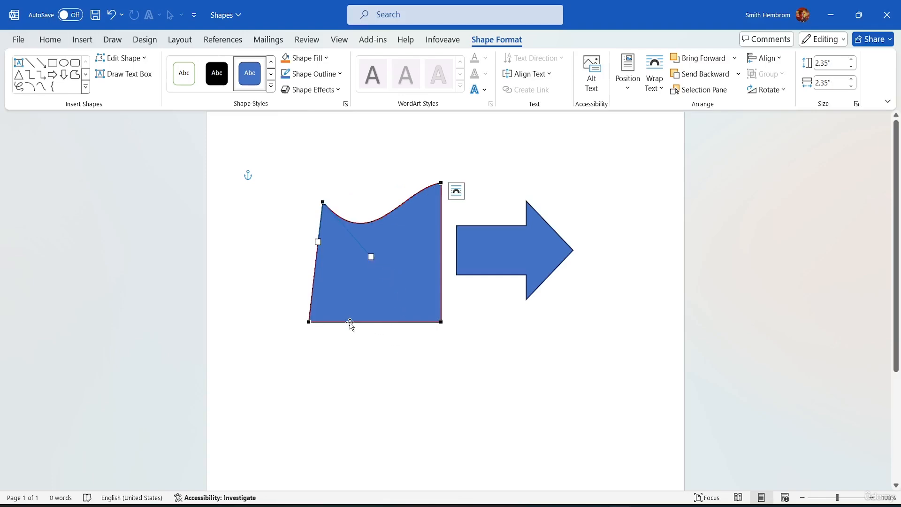
drag(347, 322, 431, 287)
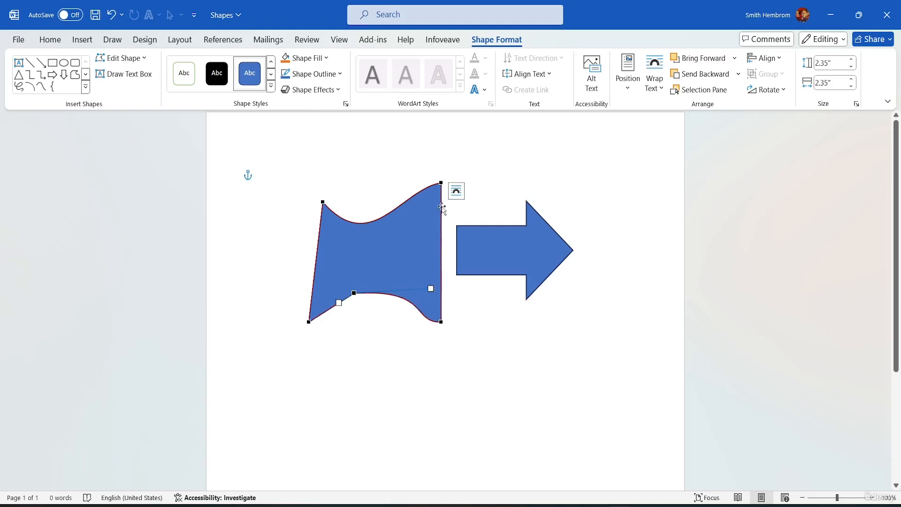
drag(441, 183, 442, 156)
click(475, 193)
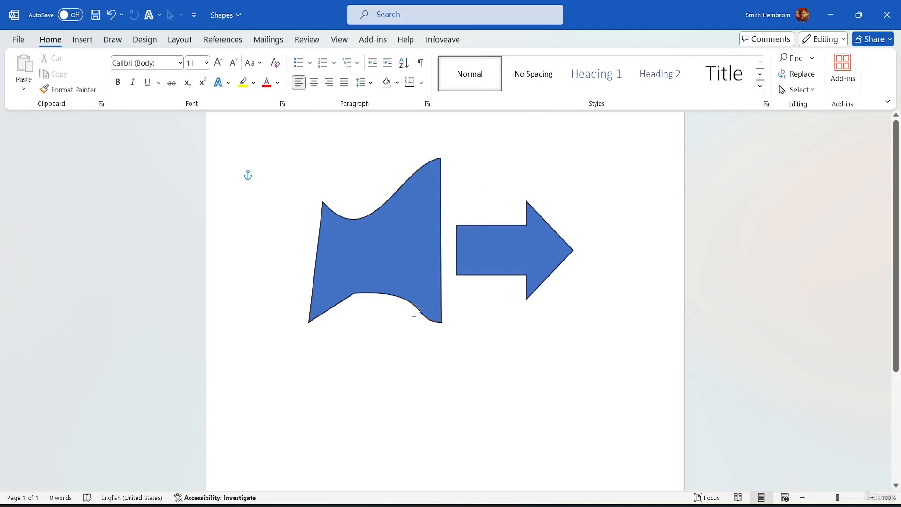
click(382, 255)
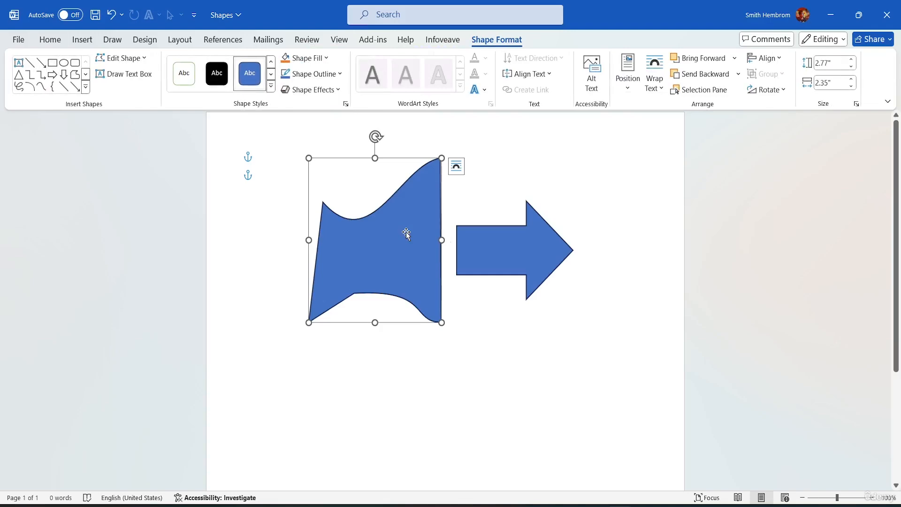
Edit the block arrow's points, moving both inner notch corners toward the tip to form a tapered shaft and swept-back head.
click(517, 249)
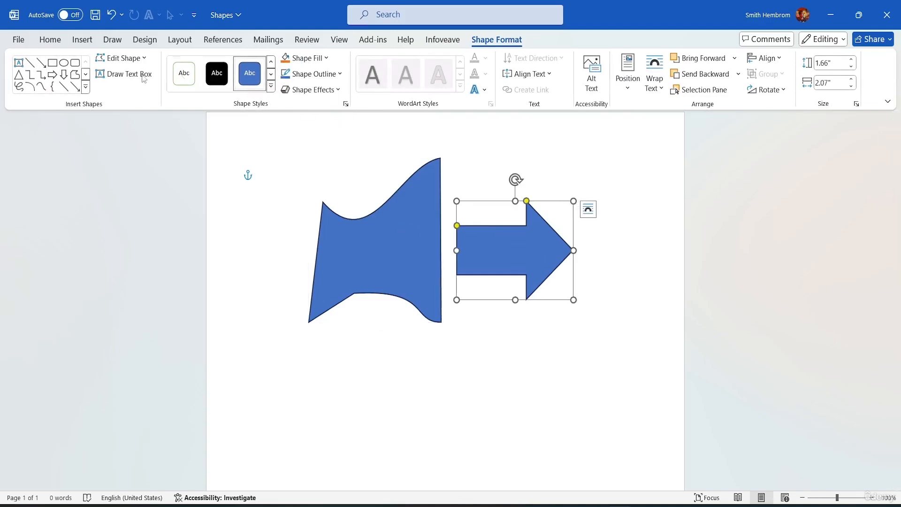
click(125, 58)
click(131, 92)
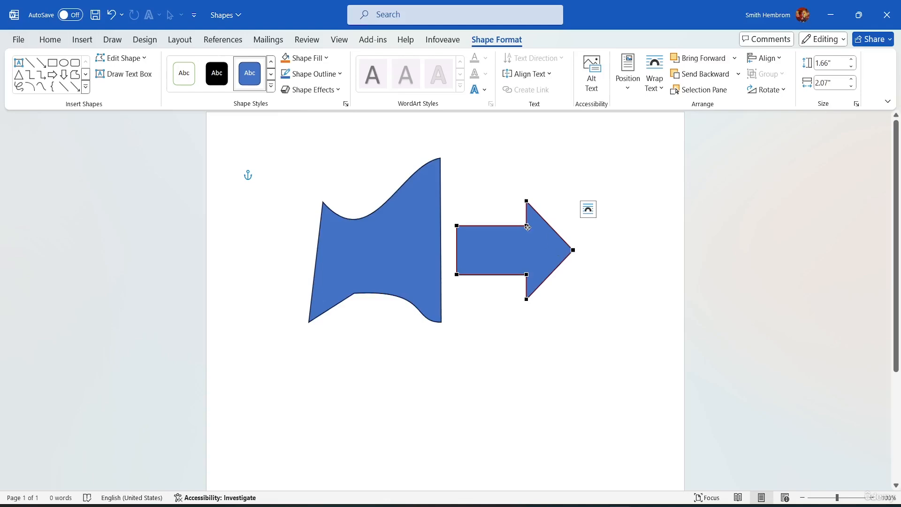
mouse_move(528, 227)
mouse_down()
mouse_move(531, 209)
mouse_move(540, 239)
mouse_up()
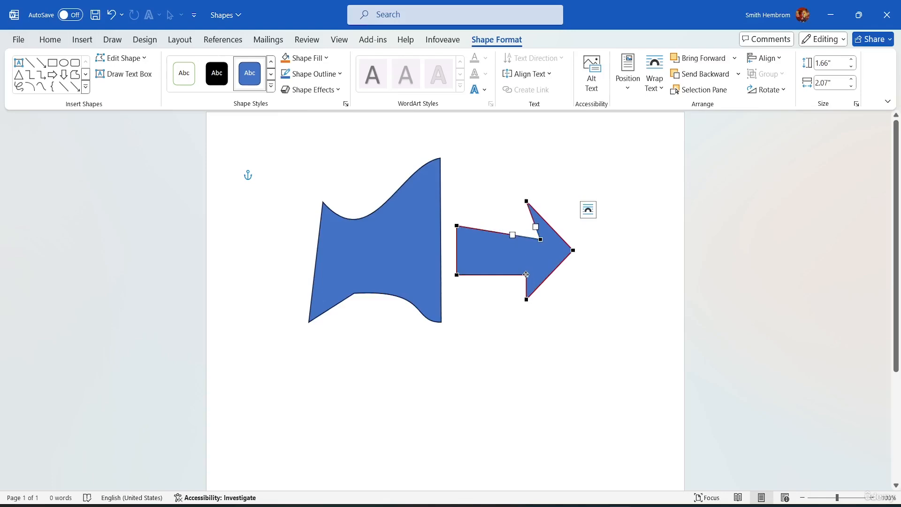
drag(527, 275, 542, 256)
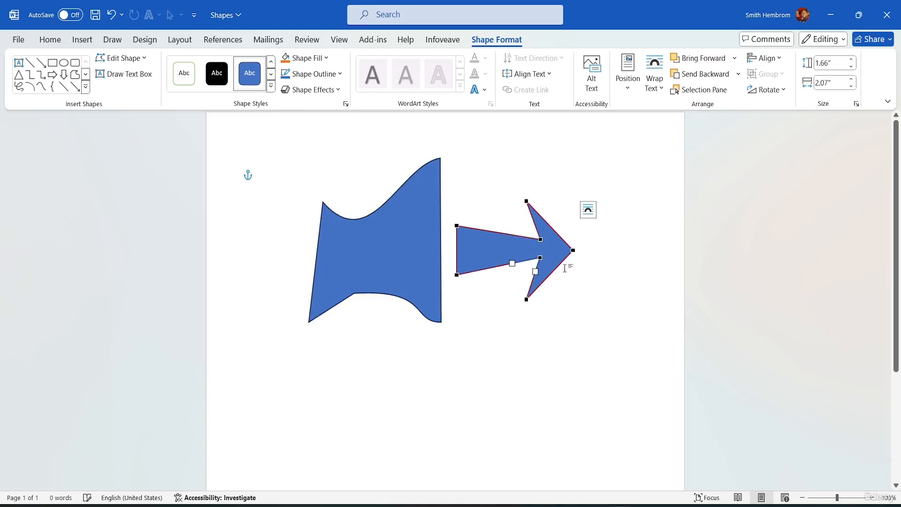
click(601, 272)
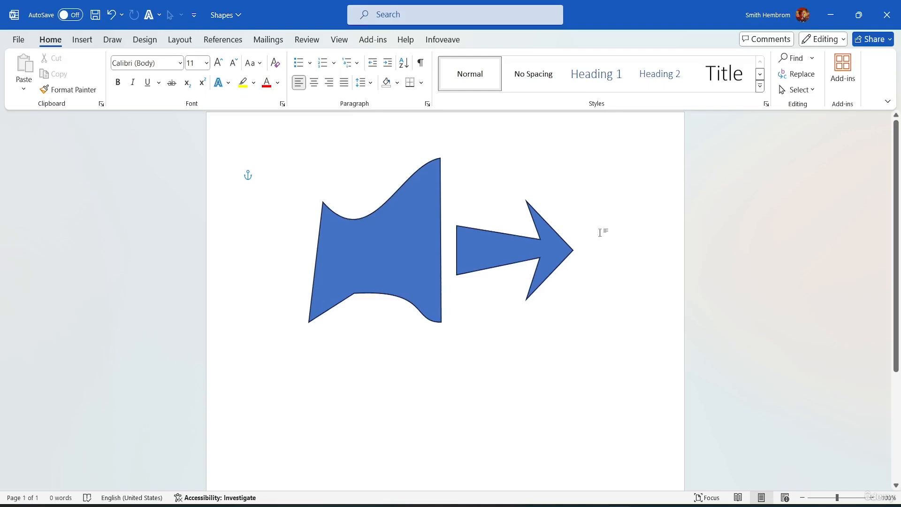
Draw a text box about 1.75 inches wide and 0.98 inches high below the reshaped rectangle.
click(519, 250)
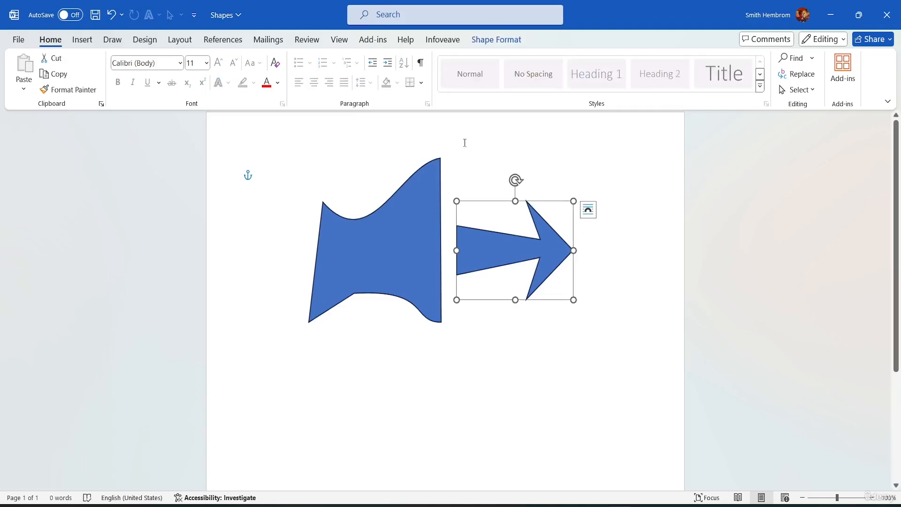
click(496, 40)
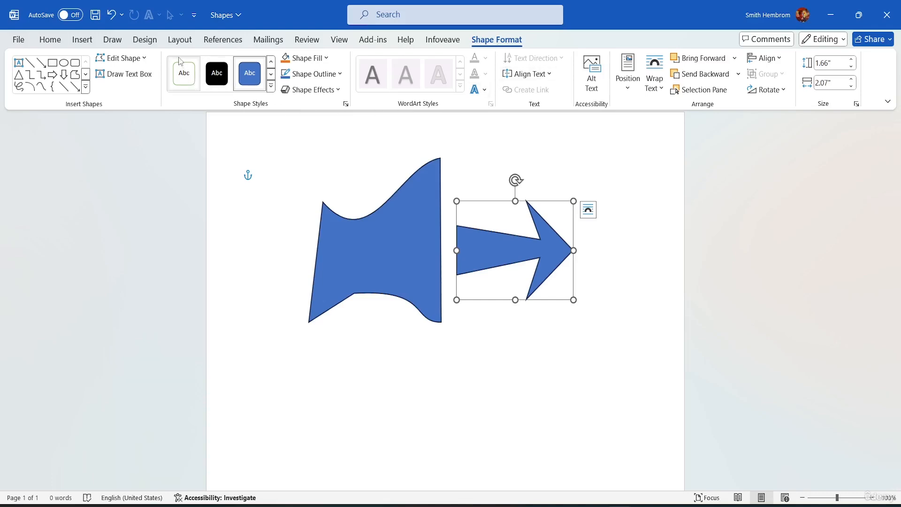
click(134, 76)
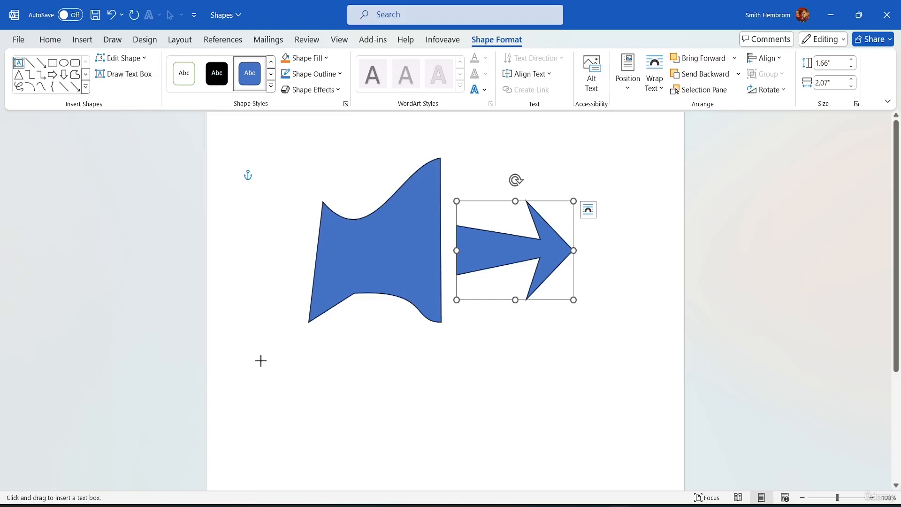
drag(246, 352, 346, 411)
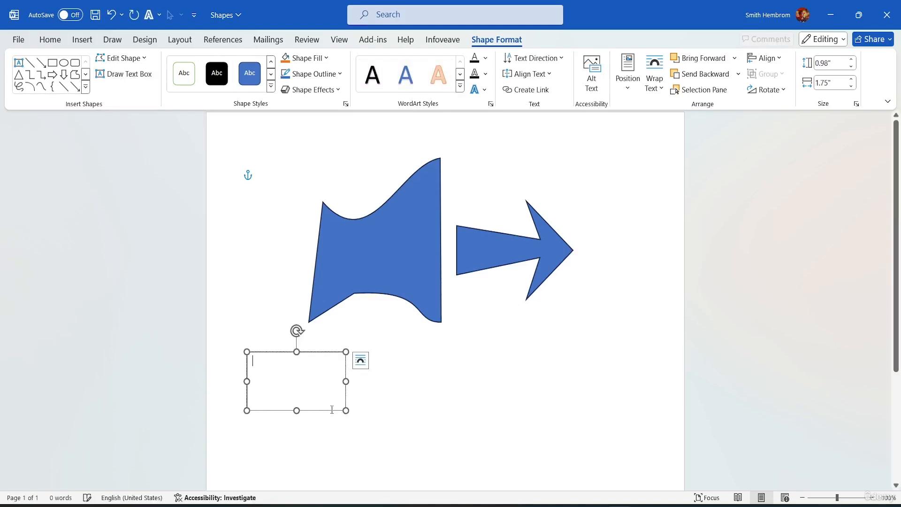
Fill the text box with four full lines of the repeated letter d.
right_click(259, 361)
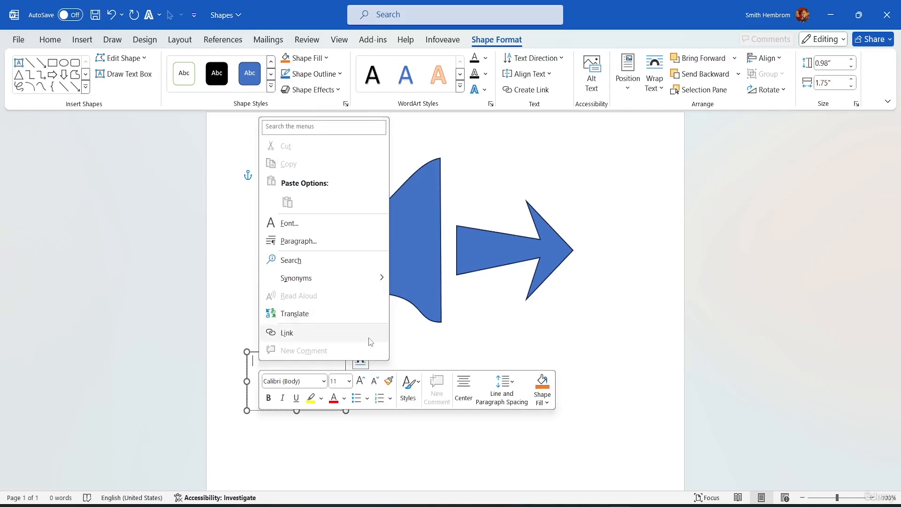
key(Escape)
text(d)
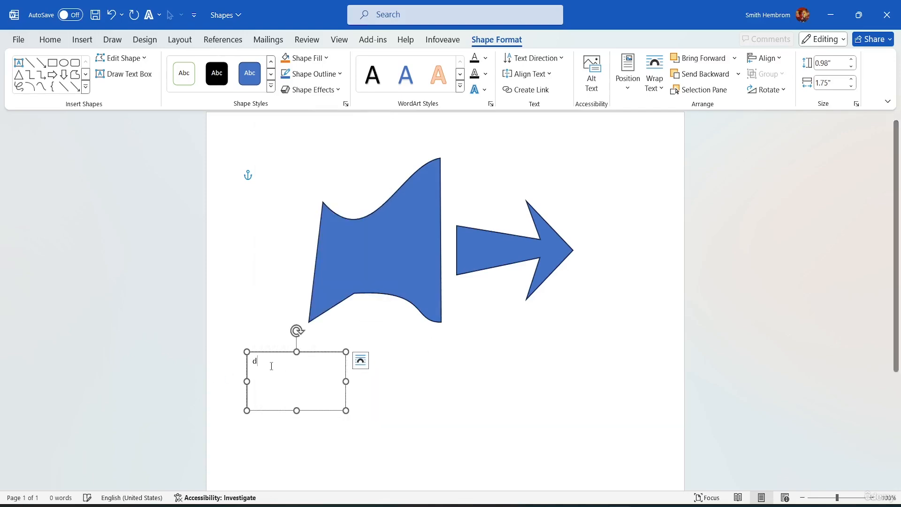
text(ddddddddddddddddd)
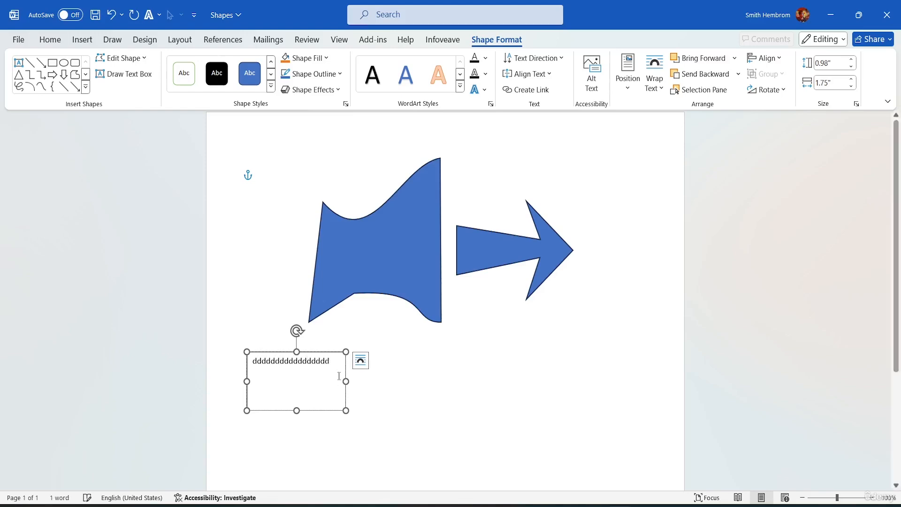
text(ddddddddddddddddddddddddddddddddddddddddddddd)
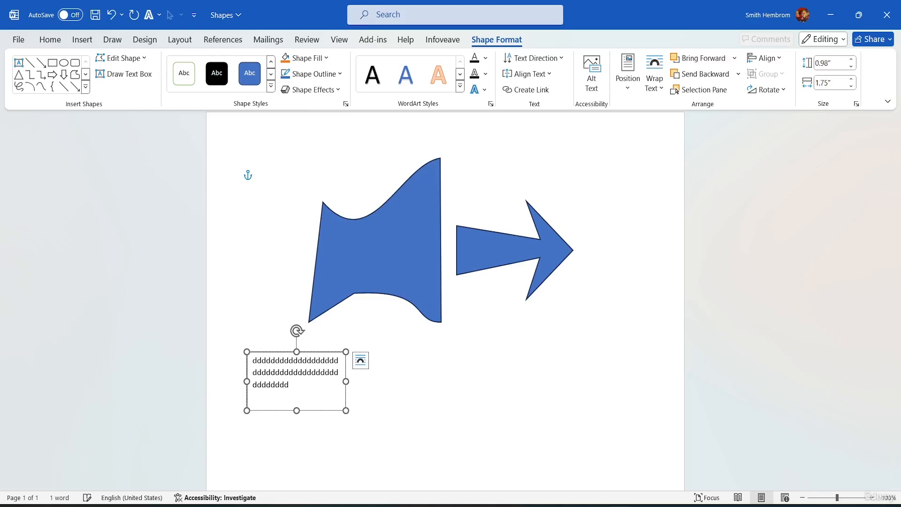
text(dddddddddddd)
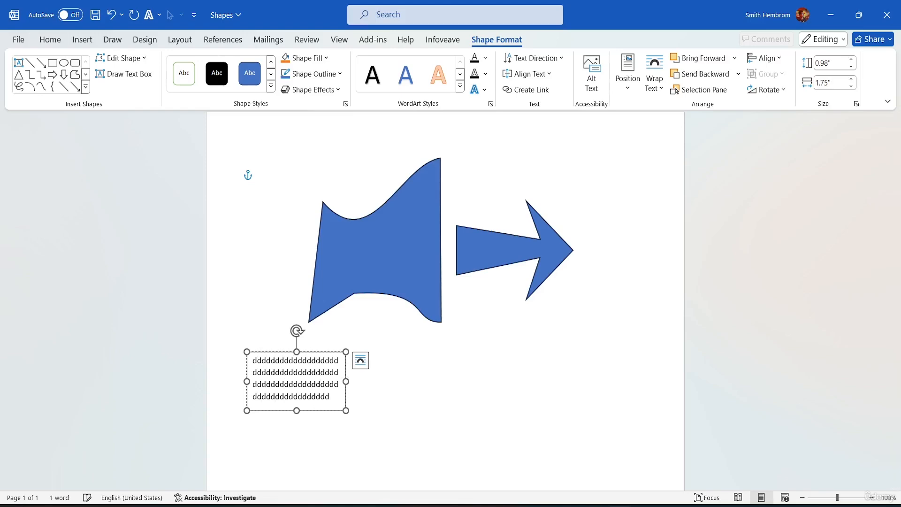
key(BackSpace)
key(BackSpace)
key(BackSpace)
key(BackSpace)
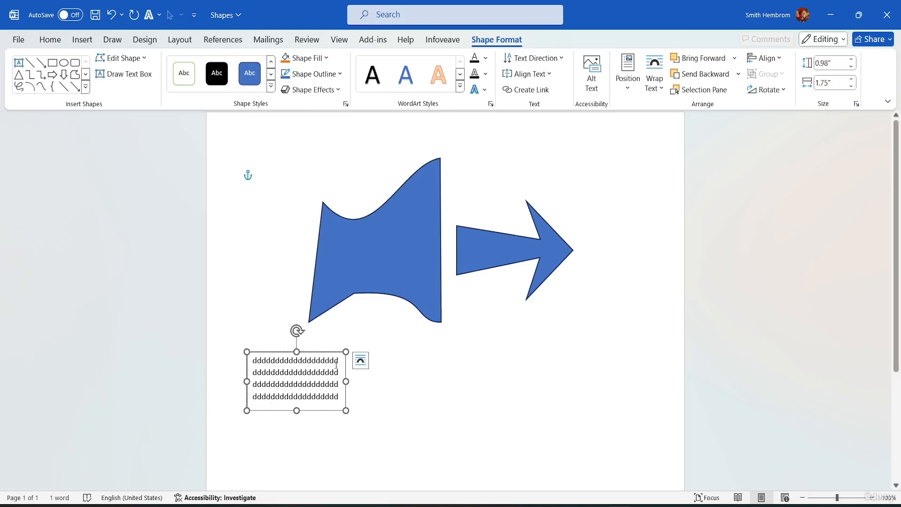
Resize the text box to about 0.79 inches wide and 2.38 inches high, and move it up beside the reshaped rectangle.
drag(345, 382, 292, 382)
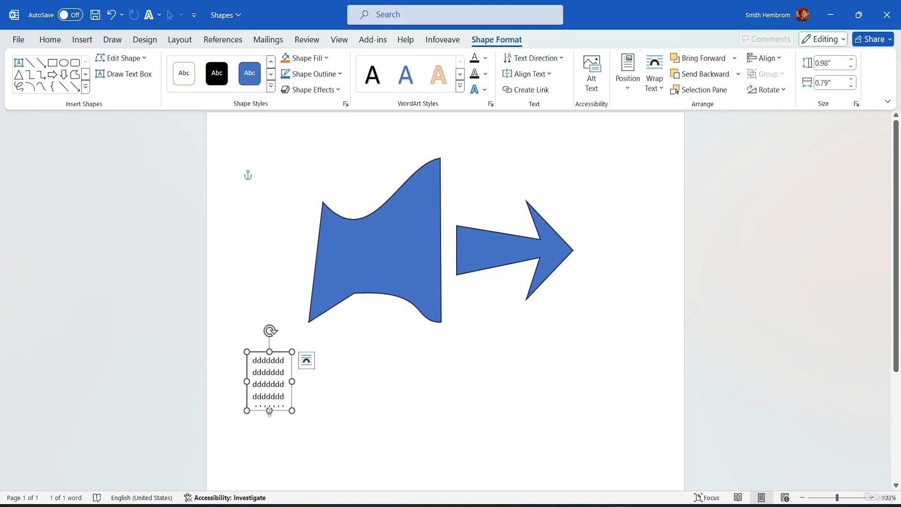
drag(266, 412, 269, 483)
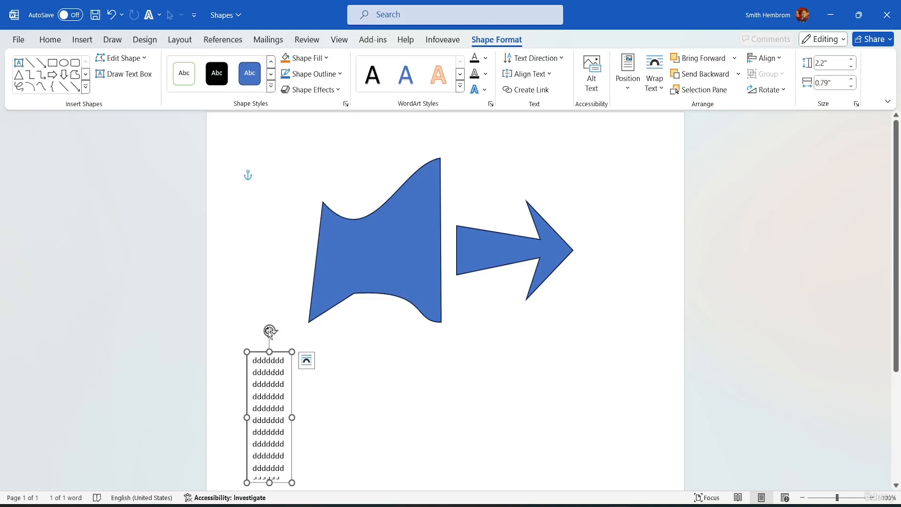
drag(292, 393, 276, 314)
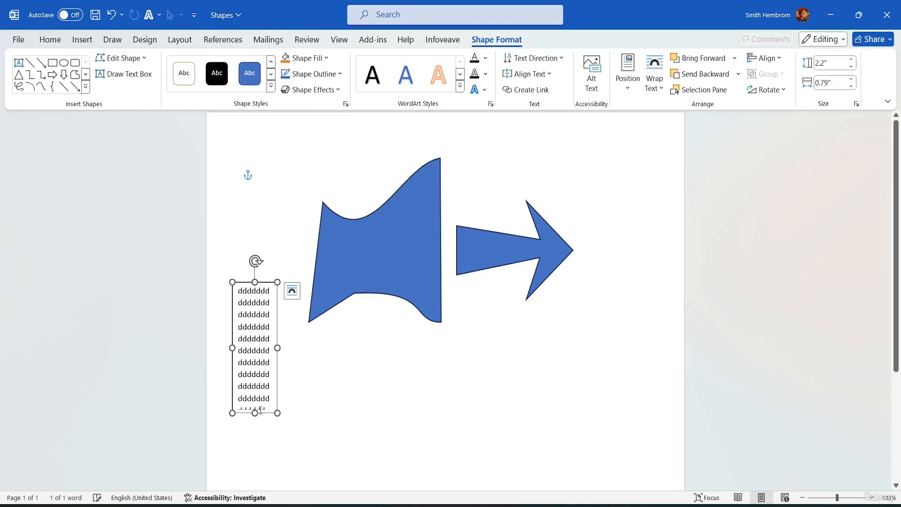
drag(255, 413, 256, 422)
click(328, 395)
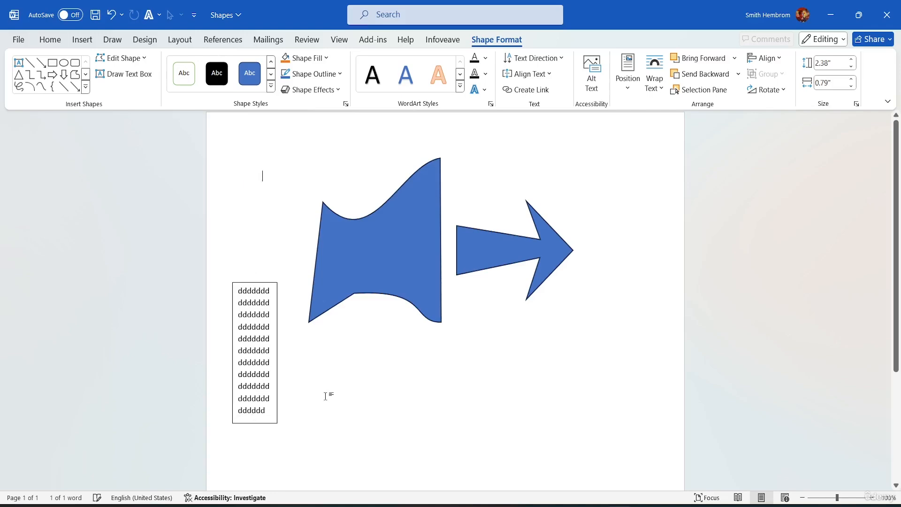
Delete the text box filled with sample text.
click(278, 372)
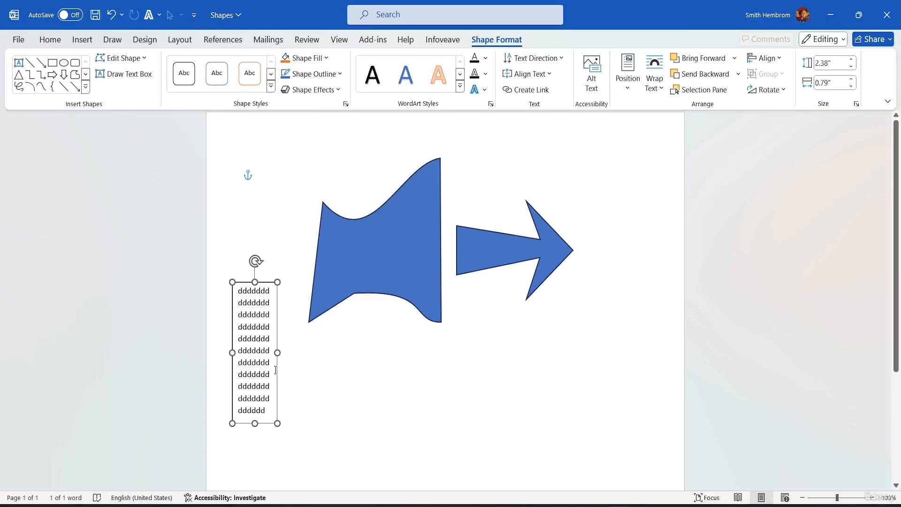
key(Delete)
Examine the theme styles and presets available for the arrow without applying one.
click(480, 258)
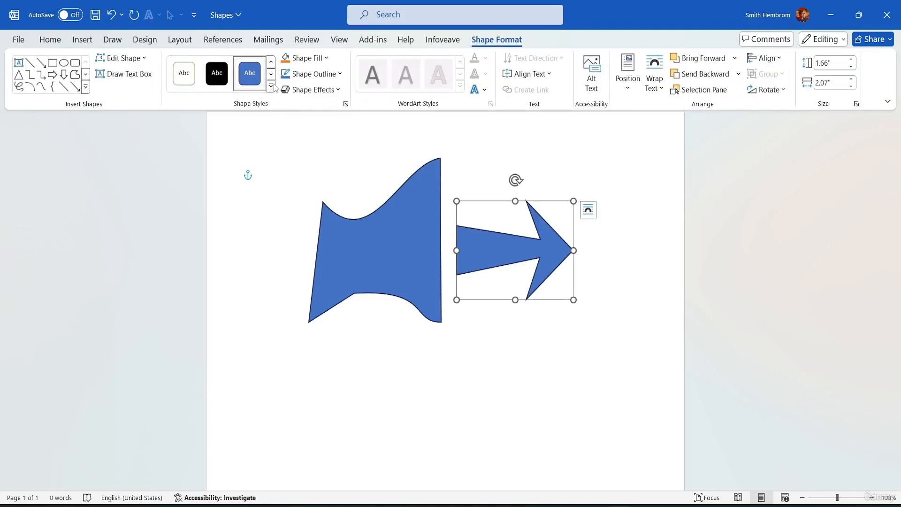
click(271, 87)
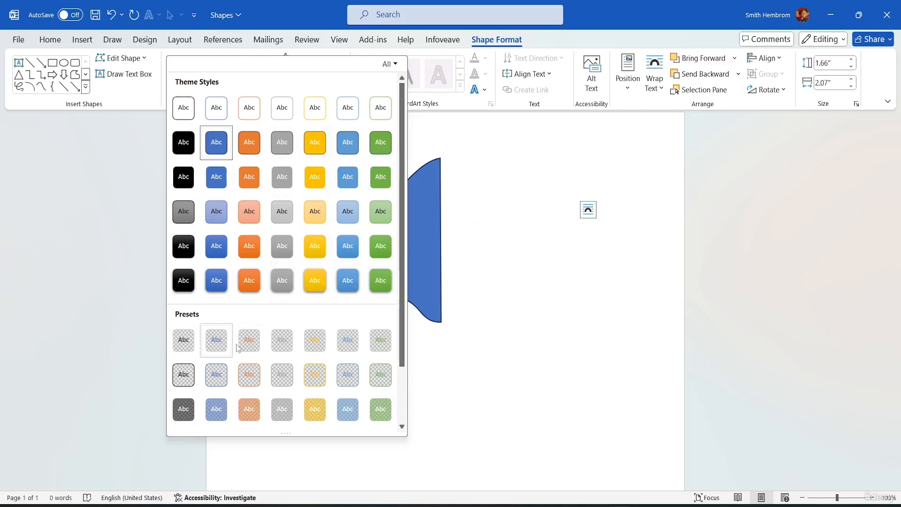
scroll(237, 348, down, 2)
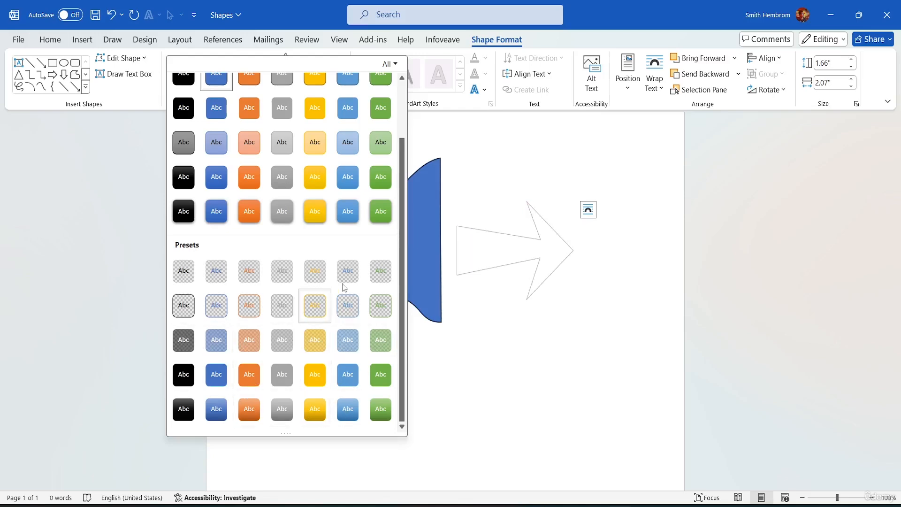
click(442, 362)
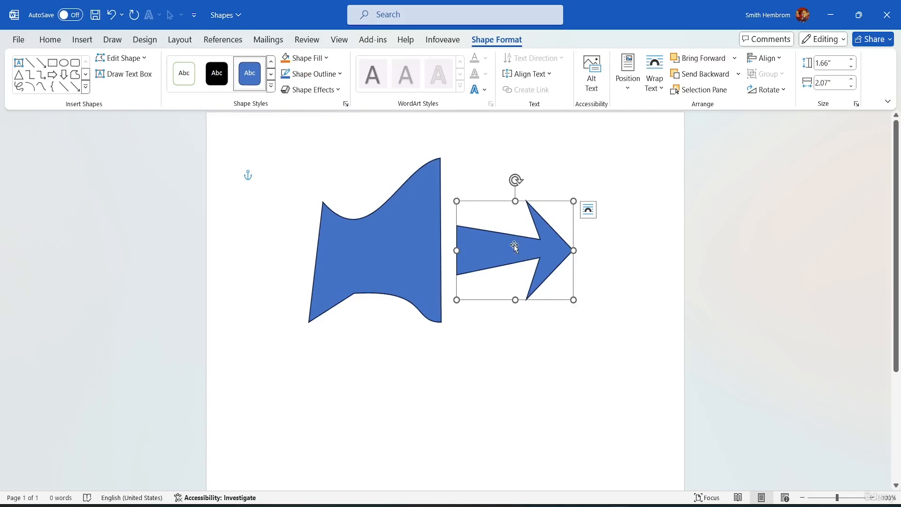
Give the arrow a gradient fill and set its first gradient stop to a lighter blue theme color.
click(324, 64)
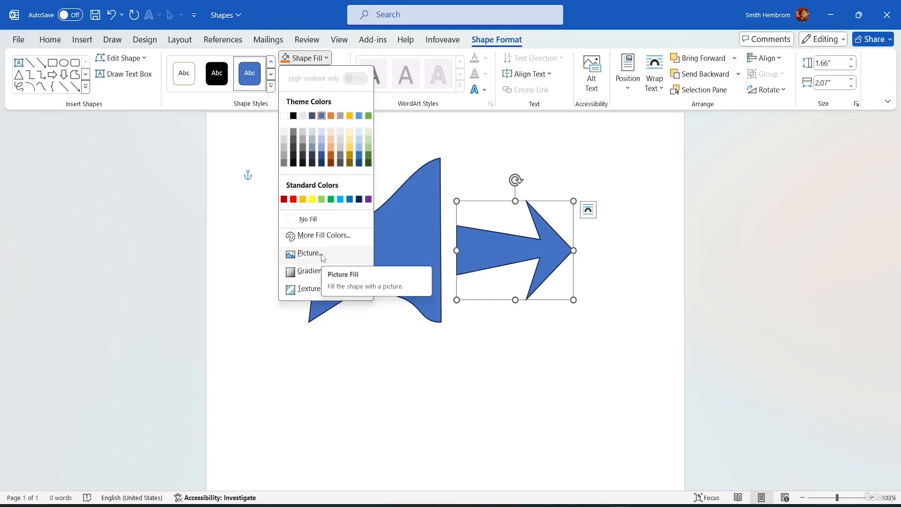
mouse_move(311, 271)
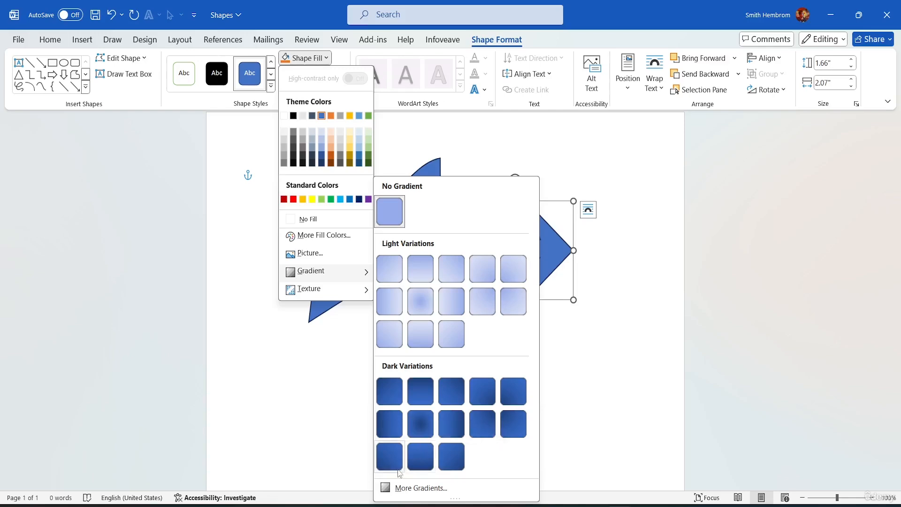
click(407, 488)
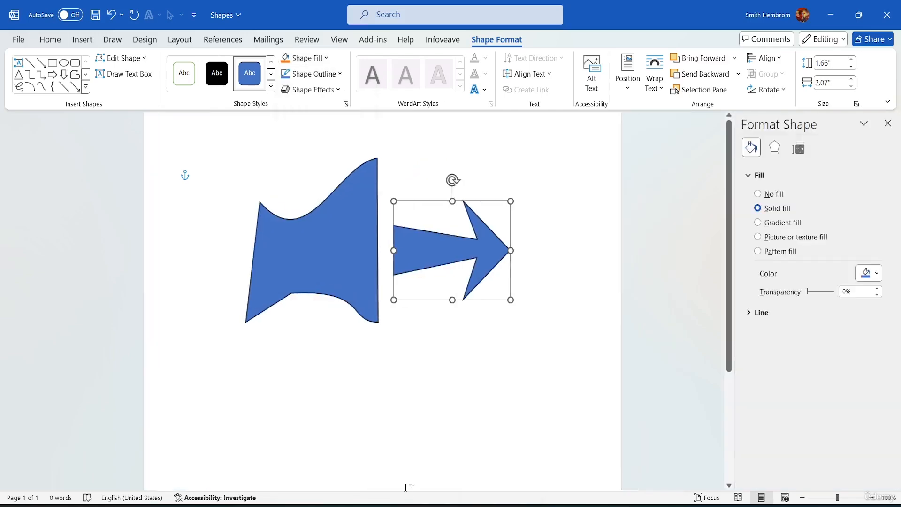
click(759, 223)
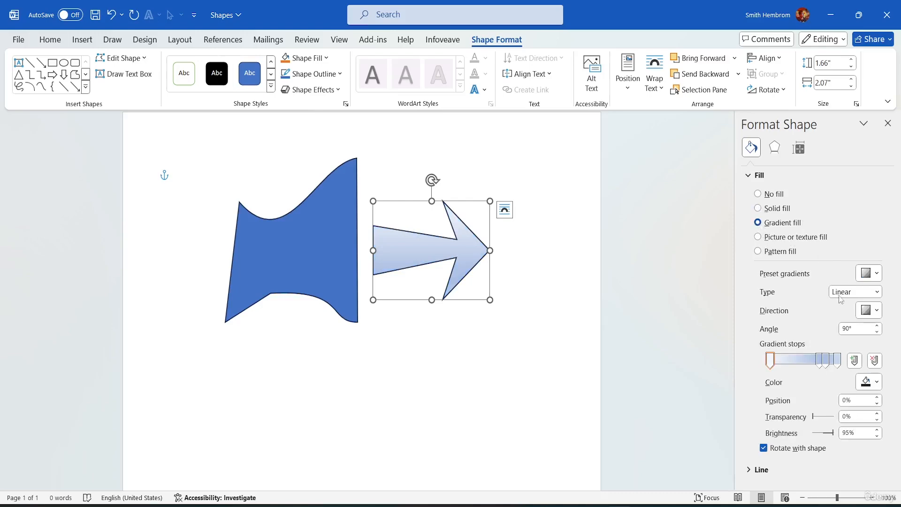
click(769, 365)
click(866, 382)
click(847, 297)
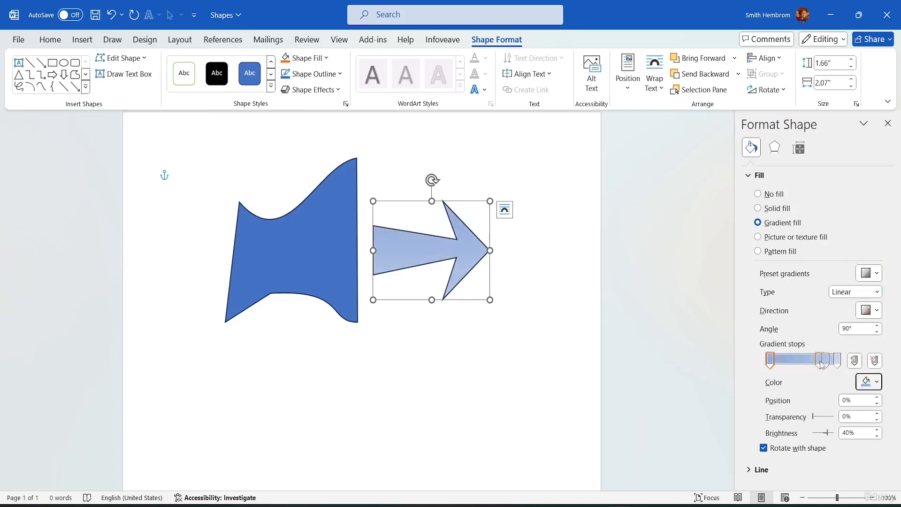
Remove the two middle gradient stops from the arrow's fill, leaving only the stops at both ends.
click(795, 359)
drag(796, 364, 821, 363)
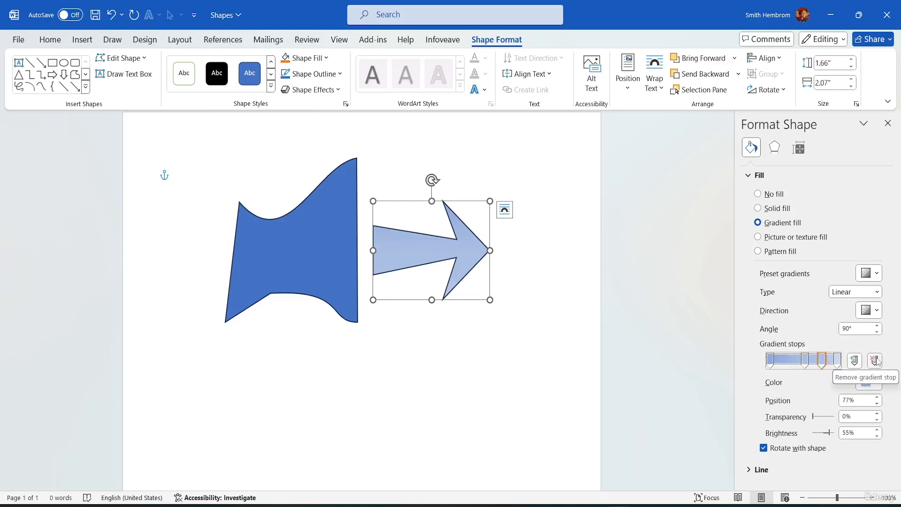
click(875, 361)
click(804, 362)
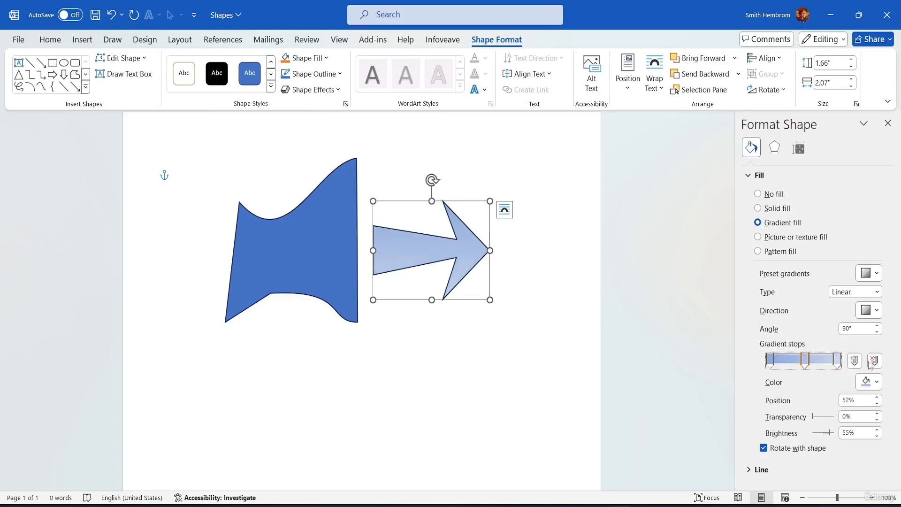
click(875, 360)
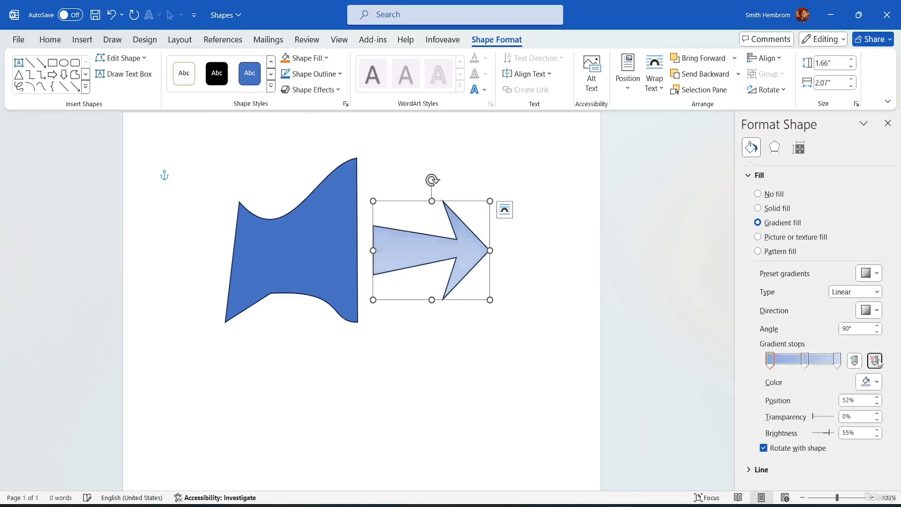
Set the arrow's last gradient stop, at 100%, to standard red.
click(838, 361)
click(869, 382)
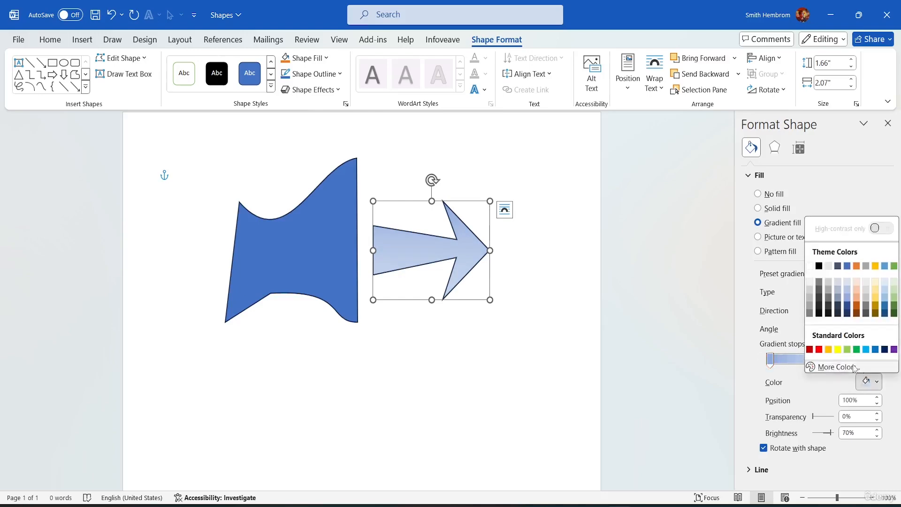
click(819, 350)
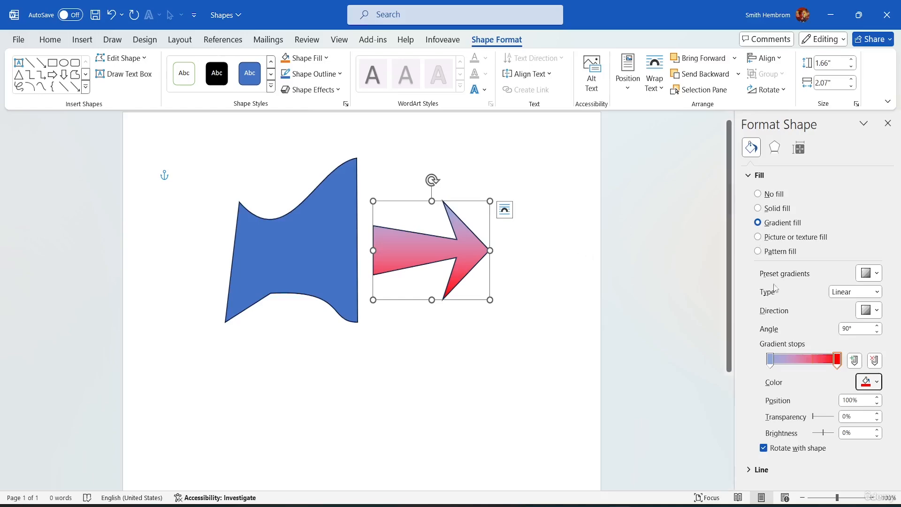
Replace the arrow's gradient fill with the dark purple preset texture.
click(315, 232)
click(407, 248)
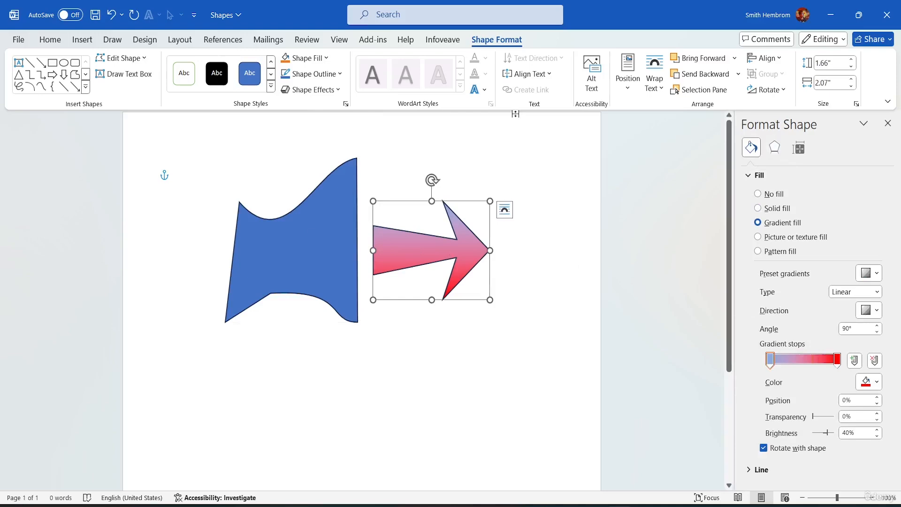
click(320, 65)
mouse_move(323, 271)
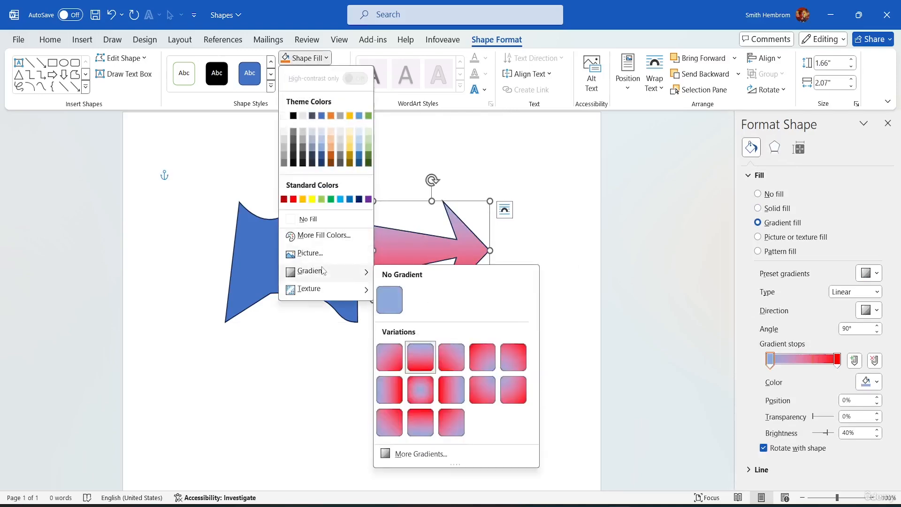
mouse_move(332, 294)
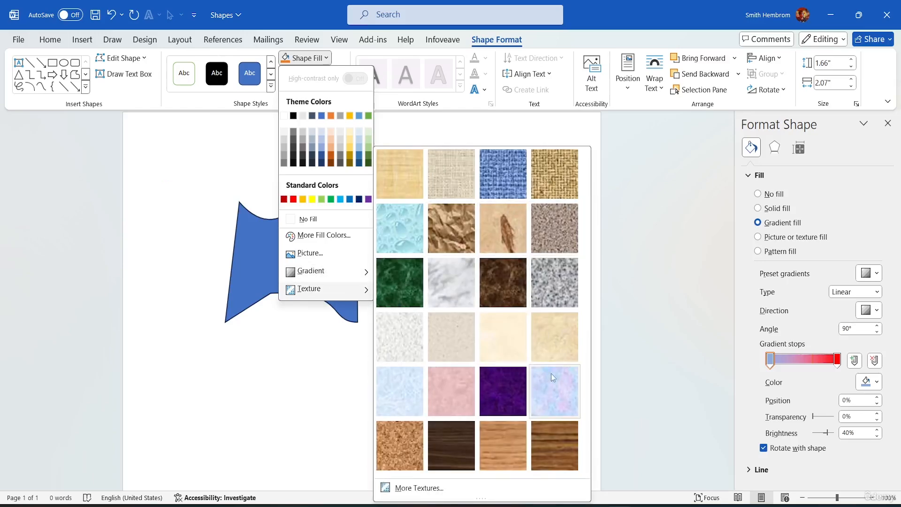
click(516, 391)
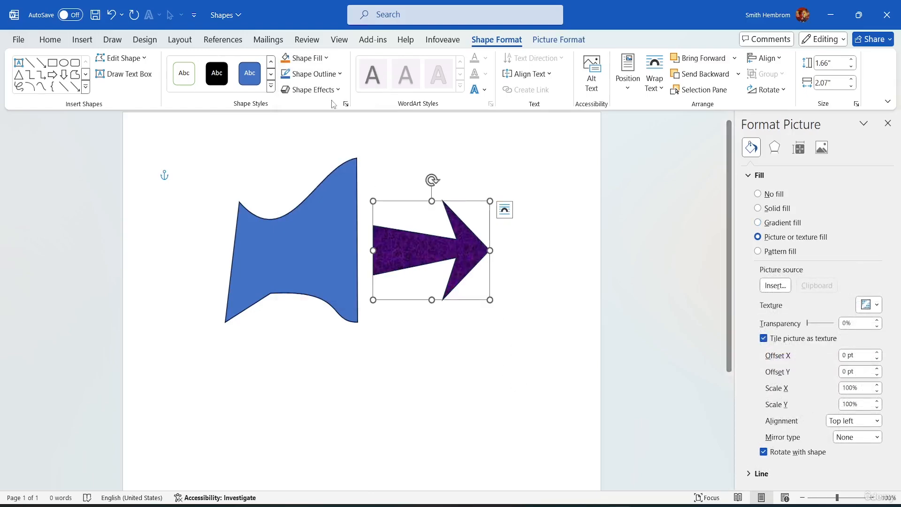
Review the additional texture settings and preset textures for the arrow without applying another one.
click(312, 58)
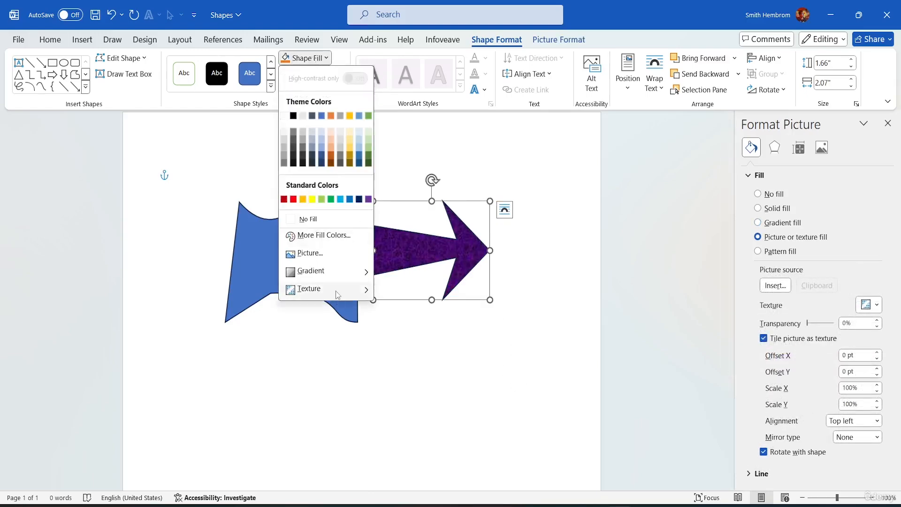
mouse_move(337, 289)
click(428, 488)
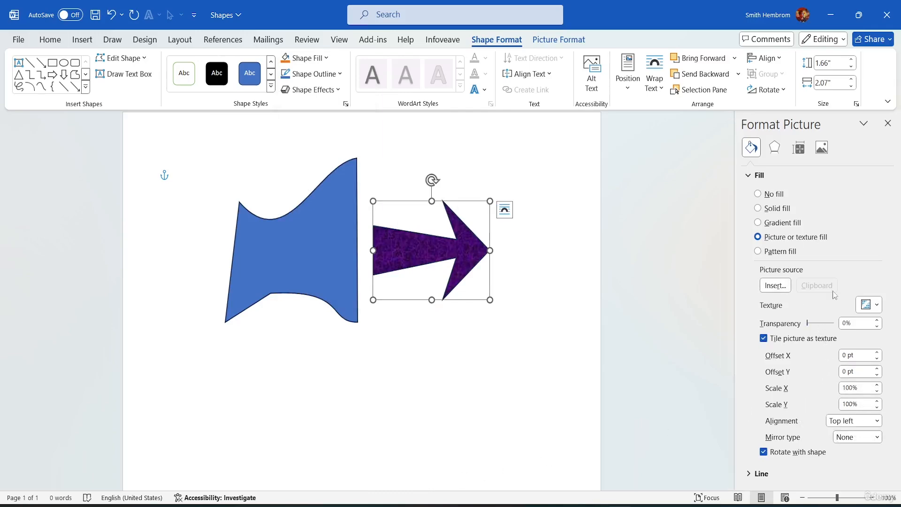
click(876, 306)
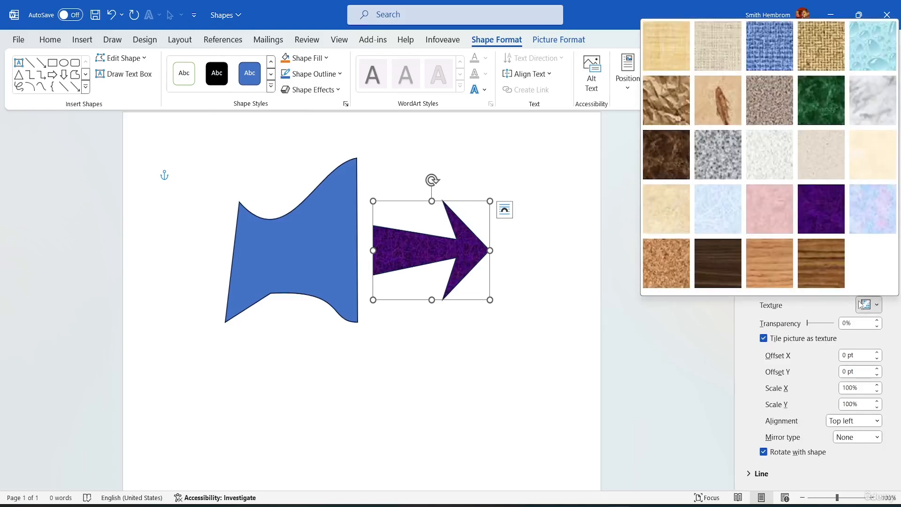
click(833, 308)
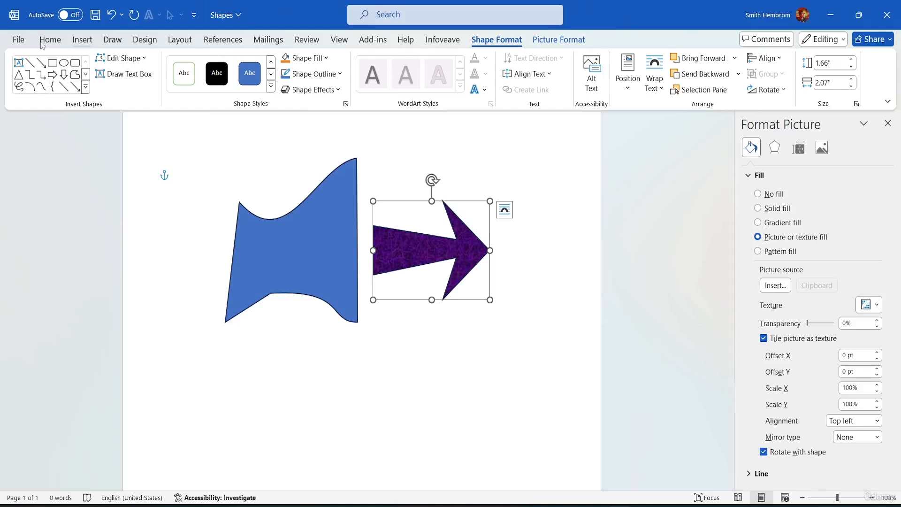
Set the reshaped rectangle's outline to the darkest gold theme color.
click(304, 254)
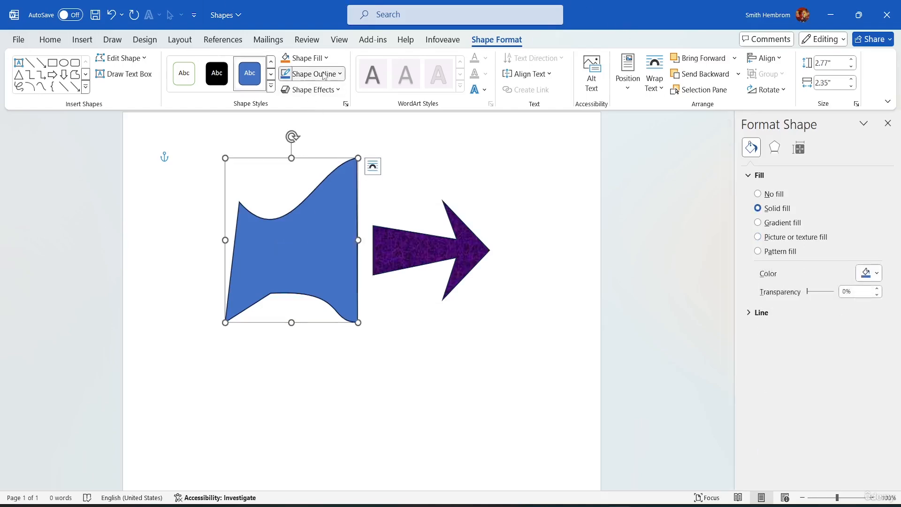
click(324, 74)
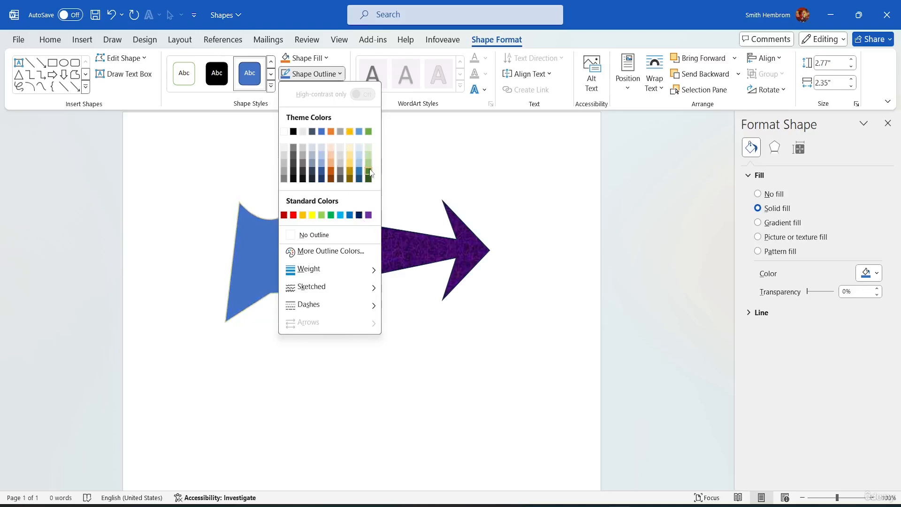
click(350, 179)
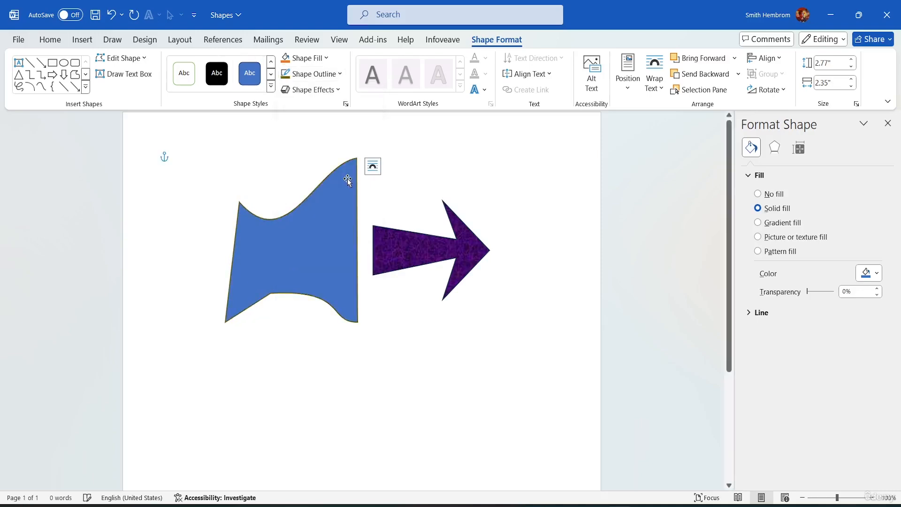
Review the custom outline color settings and available color models for the reshaped rectangle, then leave without changing the color.
click(336, 75)
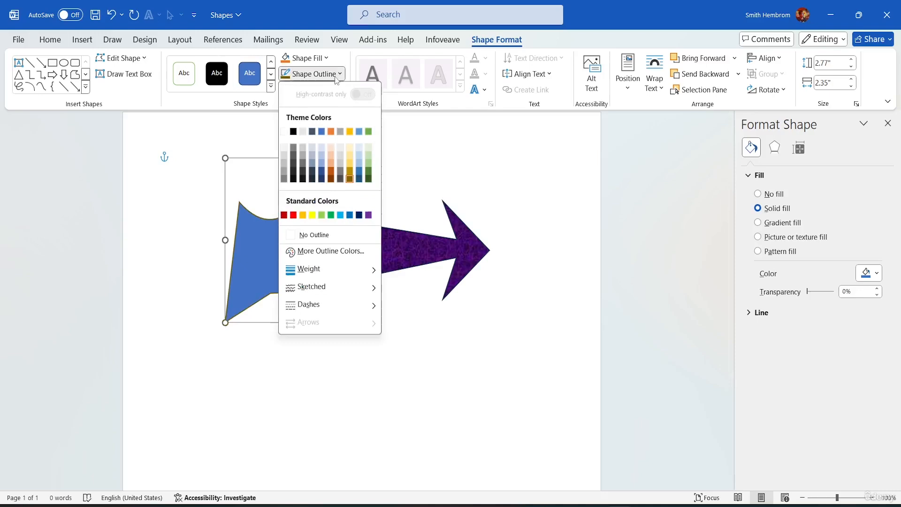
click(343, 254)
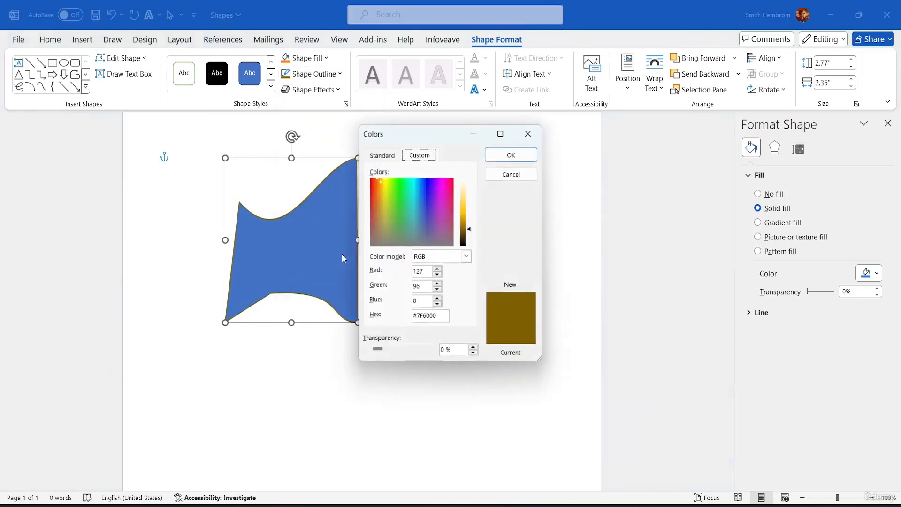
click(467, 257)
click(470, 257)
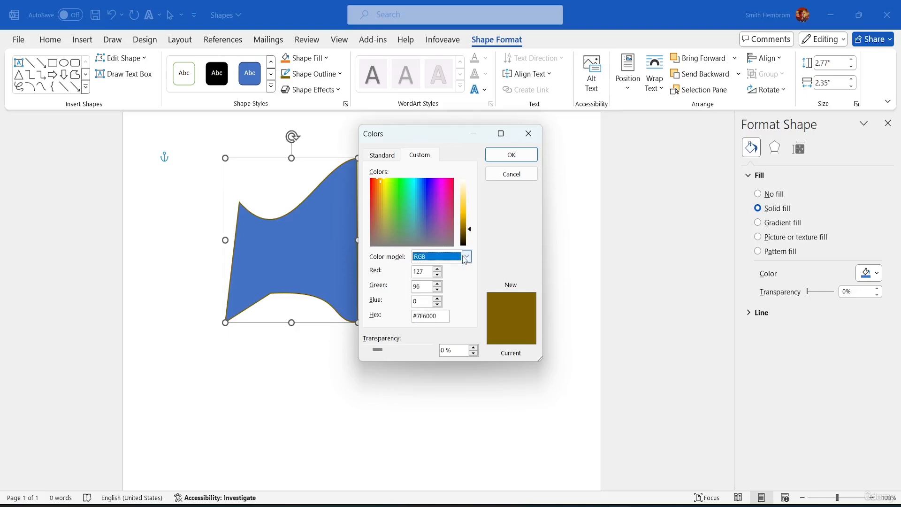
click(467, 256)
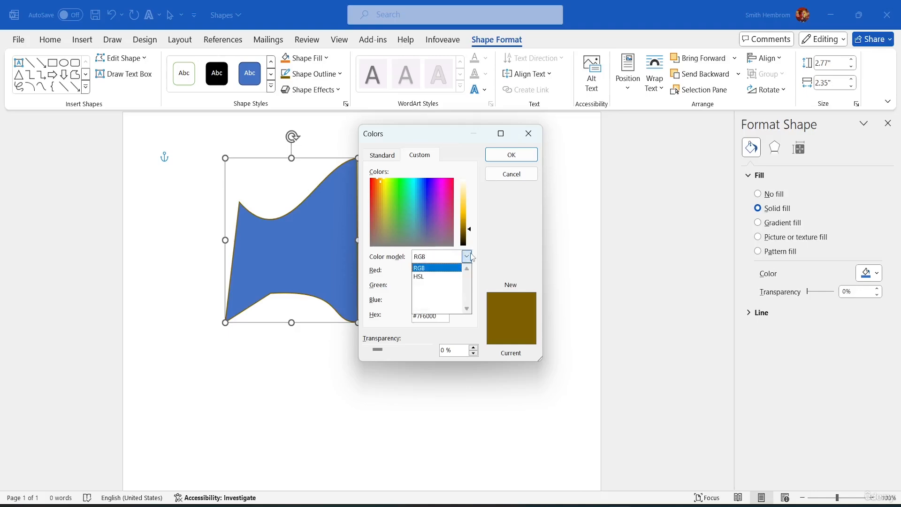
click(503, 241)
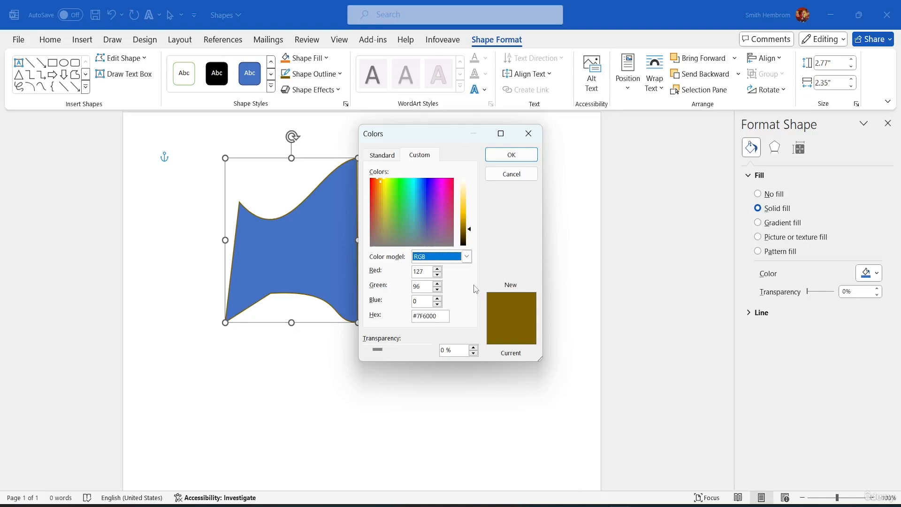
click(528, 133)
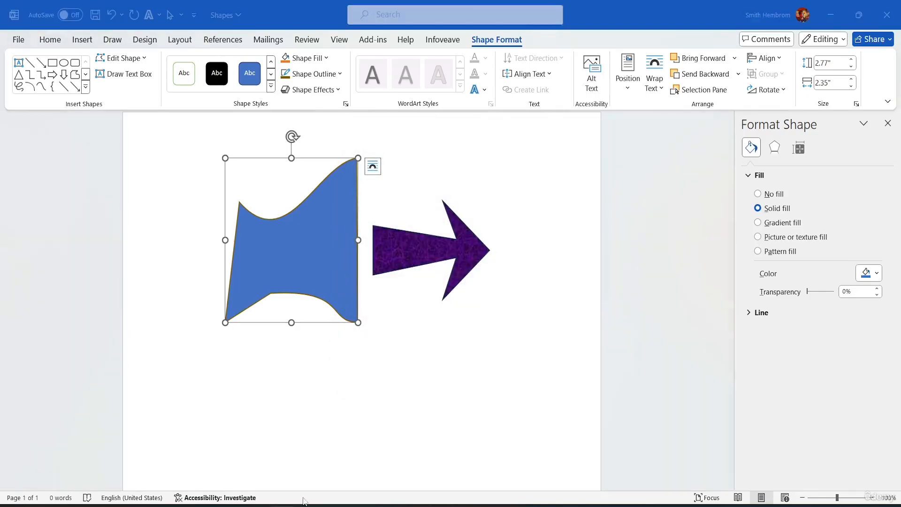
Switch to Google Chrome and open a browser window with the profile marked by a green S.
key(super)
click(366, 79)
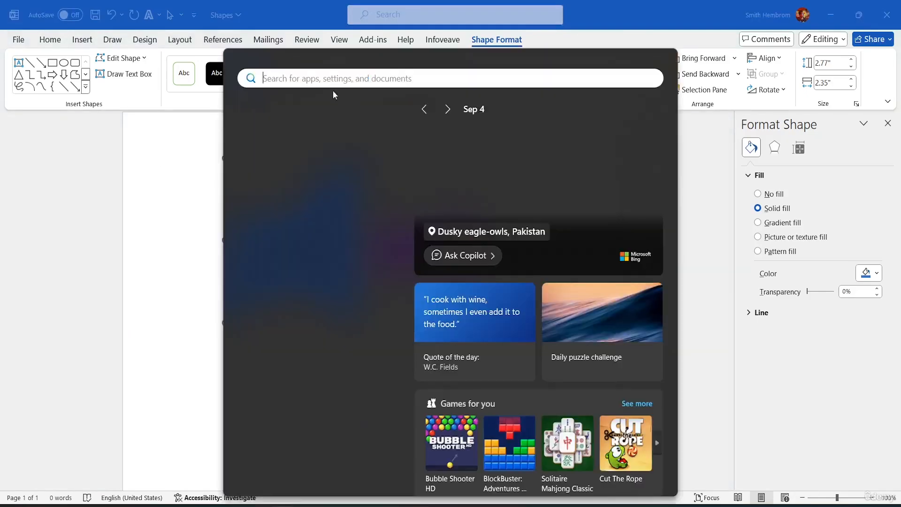
click(311, 162)
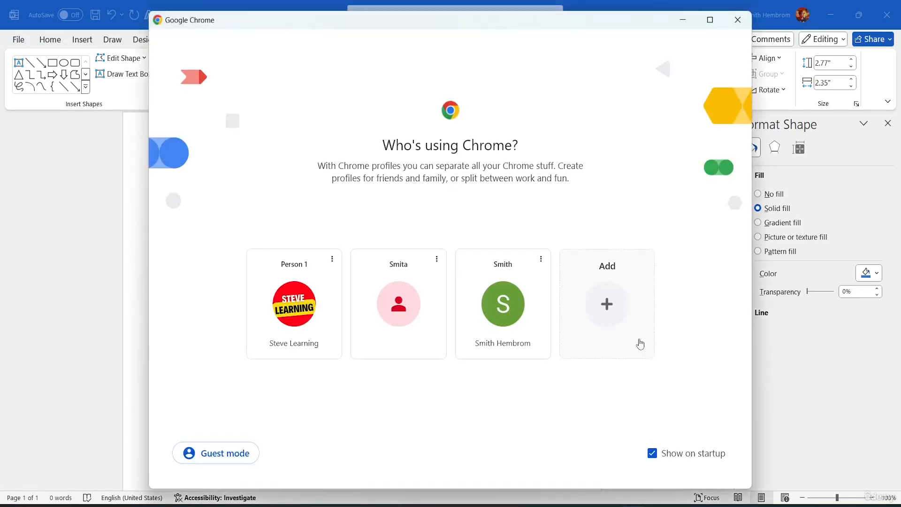
click(502, 314)
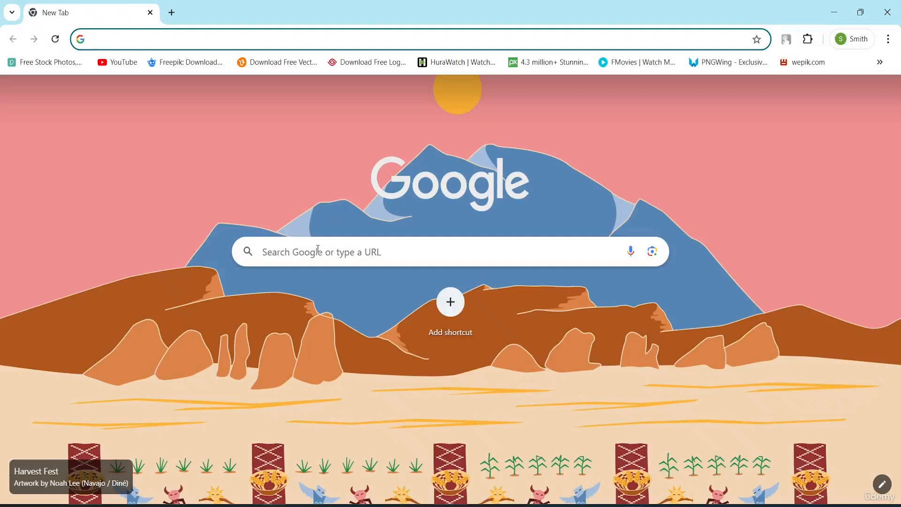
Search Google for "colorhunt" and look over the results.
click(318, 251)
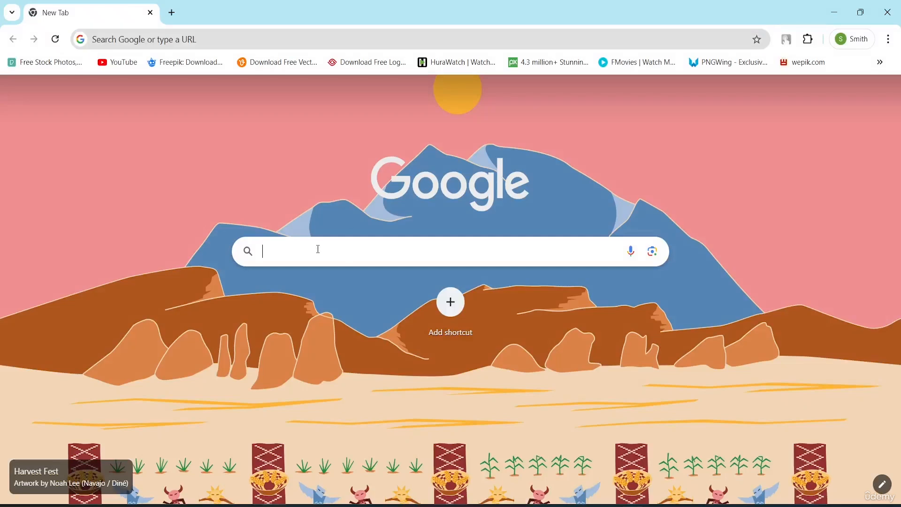
text(colo)
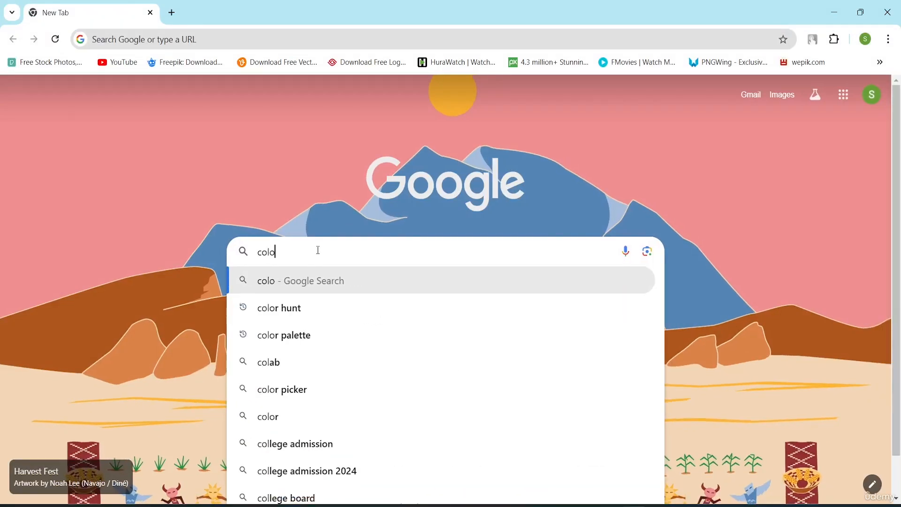
text(rhunt)
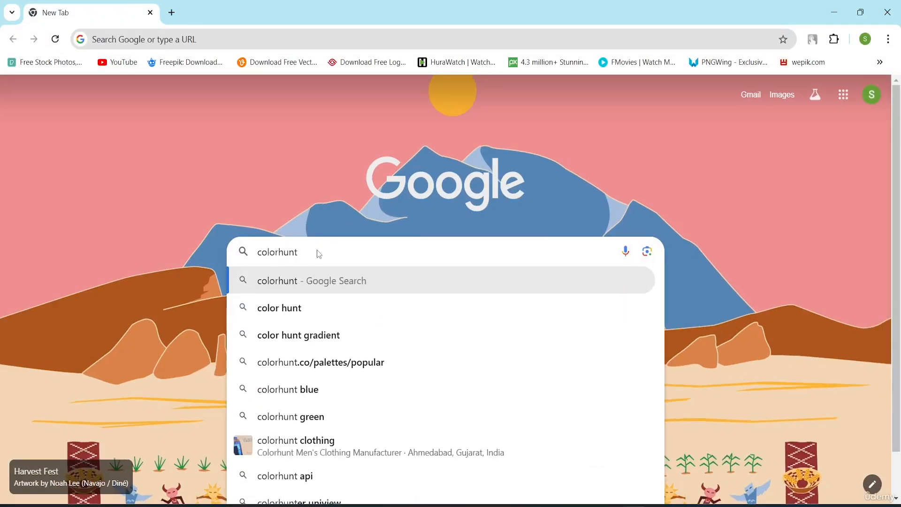
key(Return)
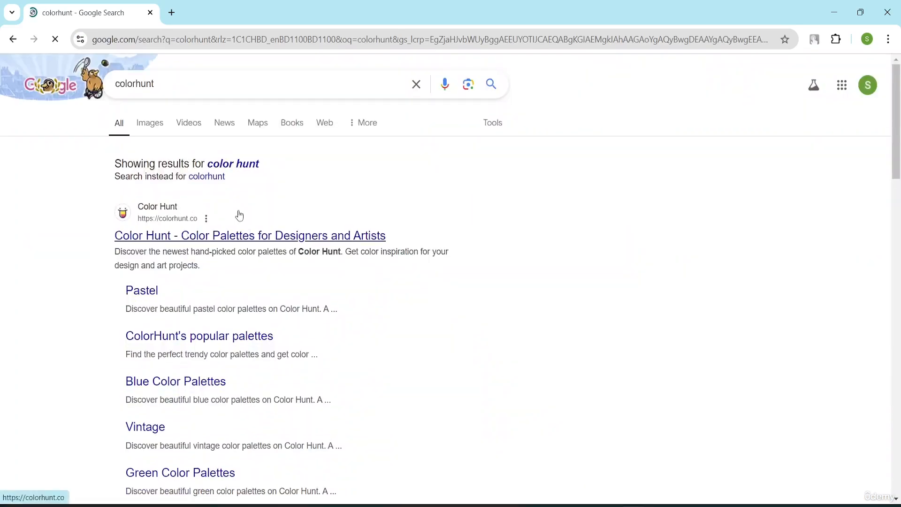
scroll(202, 211, down, 3)
scroll(201, 133, up, 3)
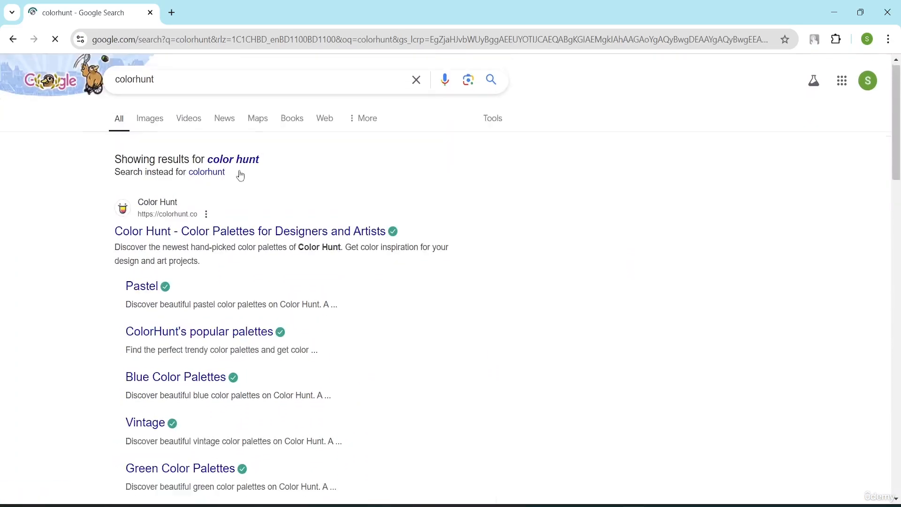
Open the Color Hunt website, copy the hex code #A04747 from the fourth palette, and switch back to Word.
click(331, 254)
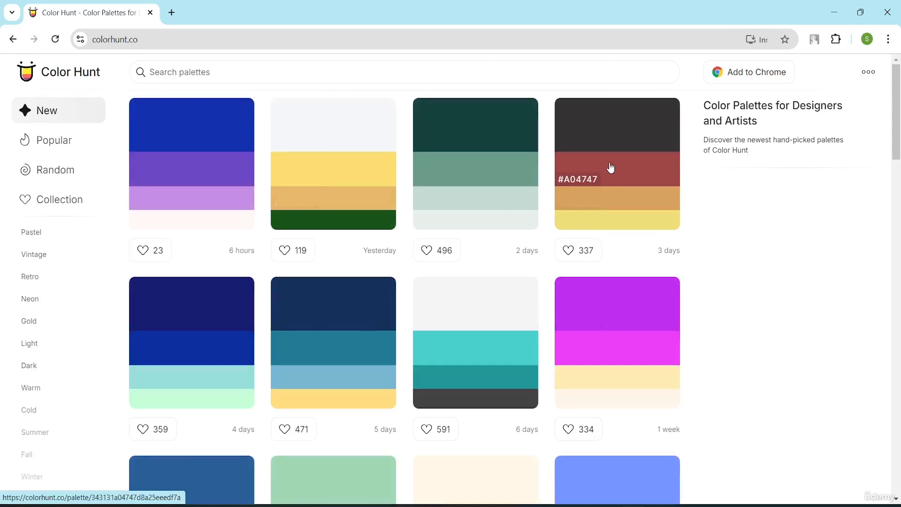
click(588, 186)
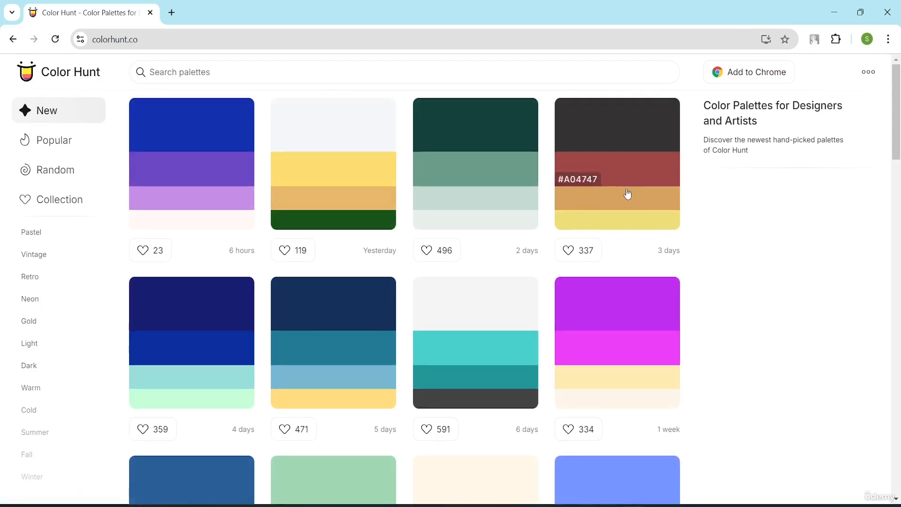
key(alt+Tab)
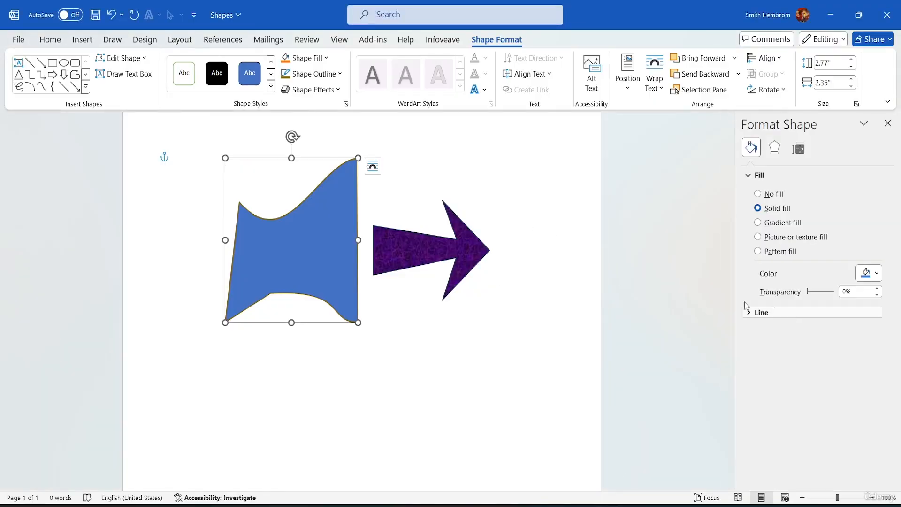
Set the reshaped rectangle's outline to the custom color with the copied hex code #A04747.
click(324, 76)
click(335, 248)
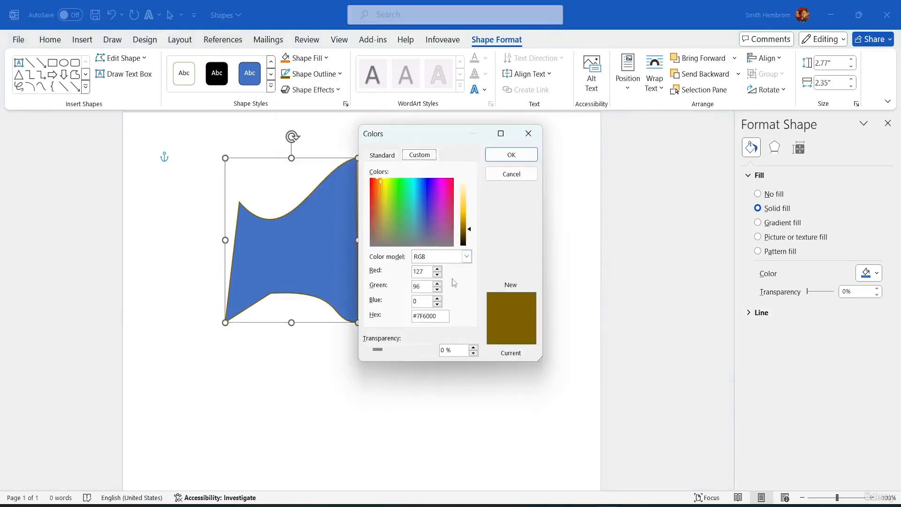
click(438, 317)
double_click(438, 316)
key(ctrl+v)
click(509, 153)
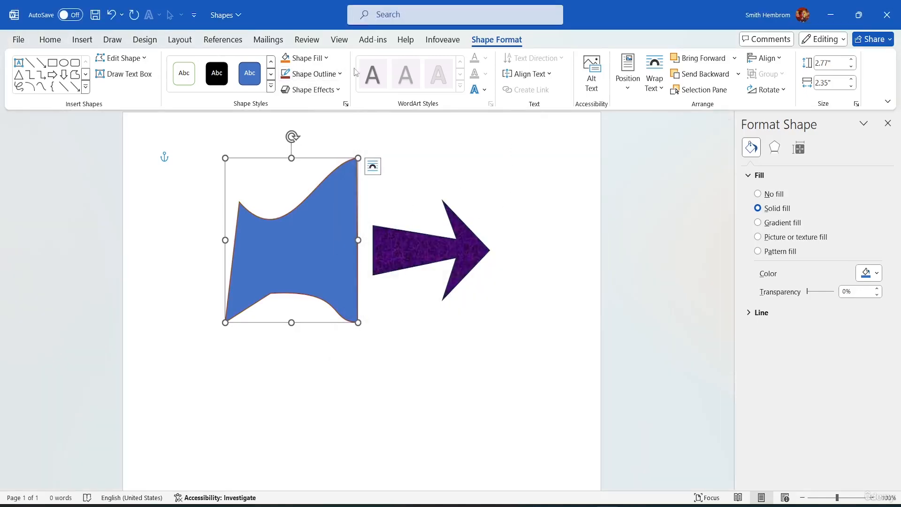
Increase the reshaped rectangle's outline width to 12 pt through the detailed line settings.
click(334, 76)
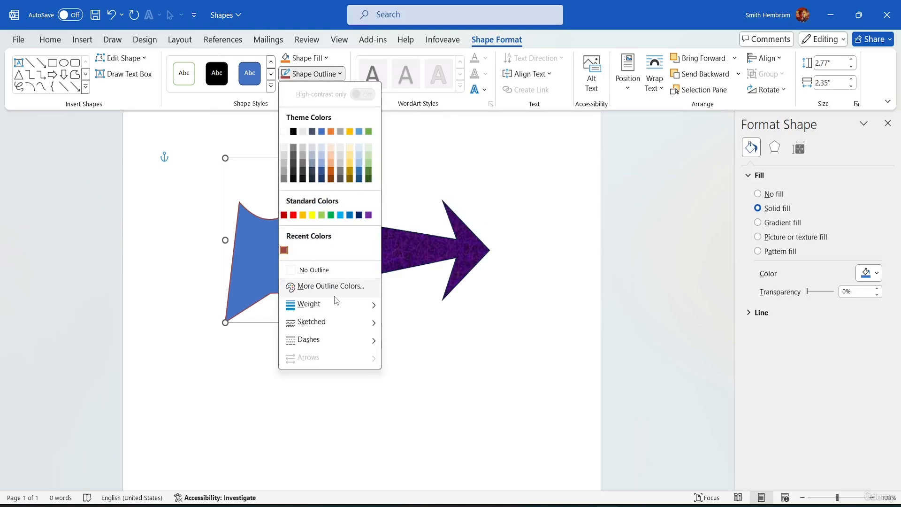
mouse_move(334, 304)
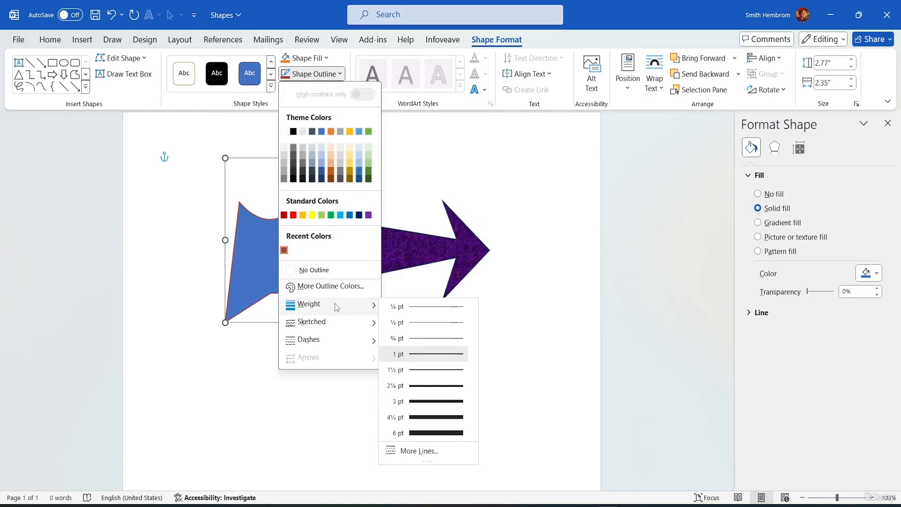
click(416, 452)
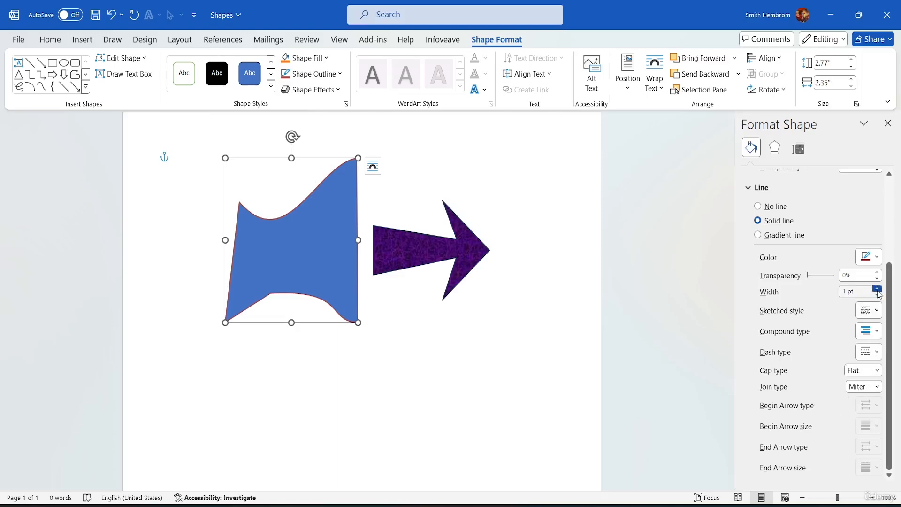
drag(876, 289, 877, 289)
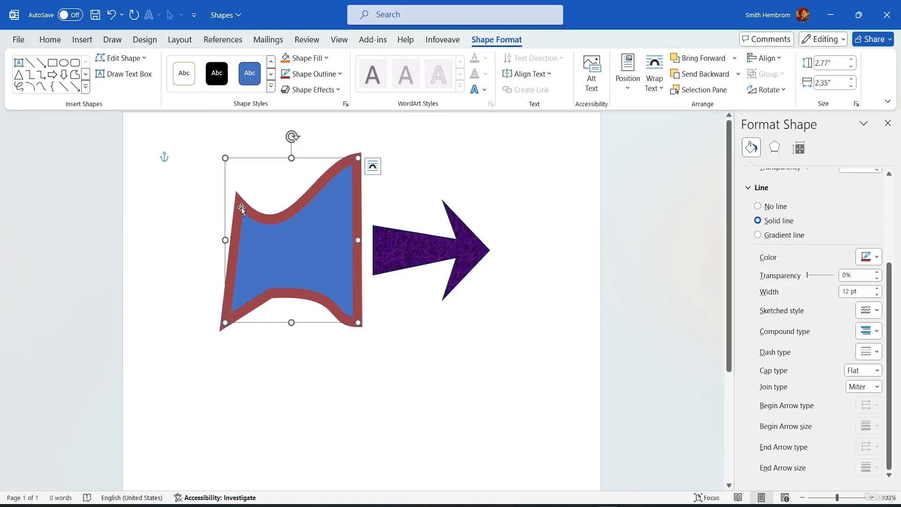
Review the sketched and dashed outline options for the reshaped rectangle without applying any of them.
click(569, 505)
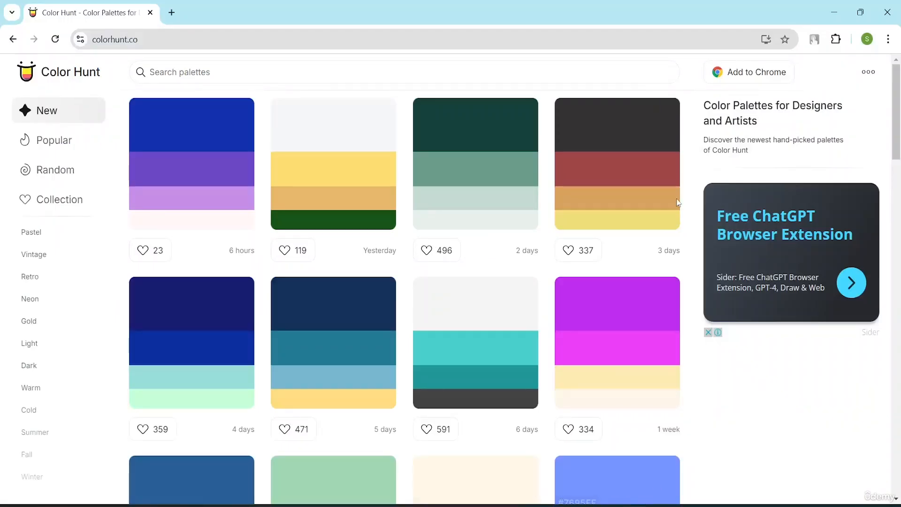
click(577, 505)
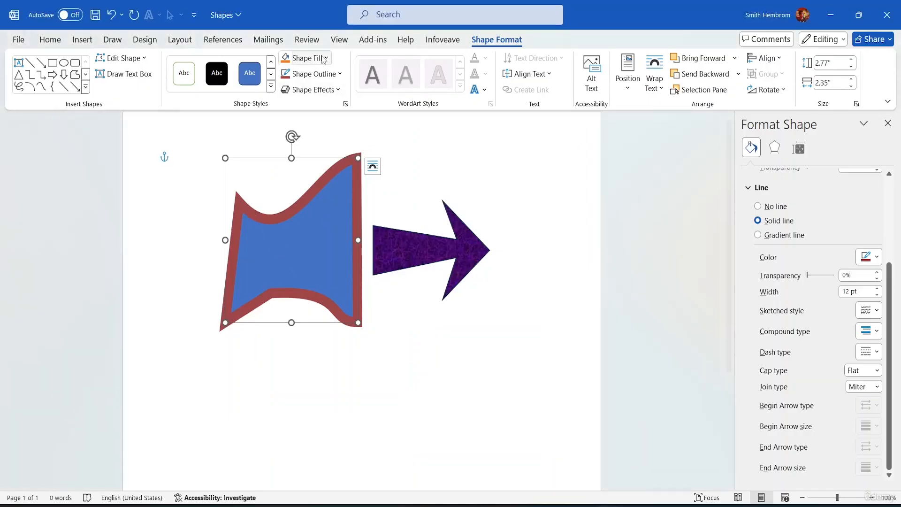
click(323, 74)
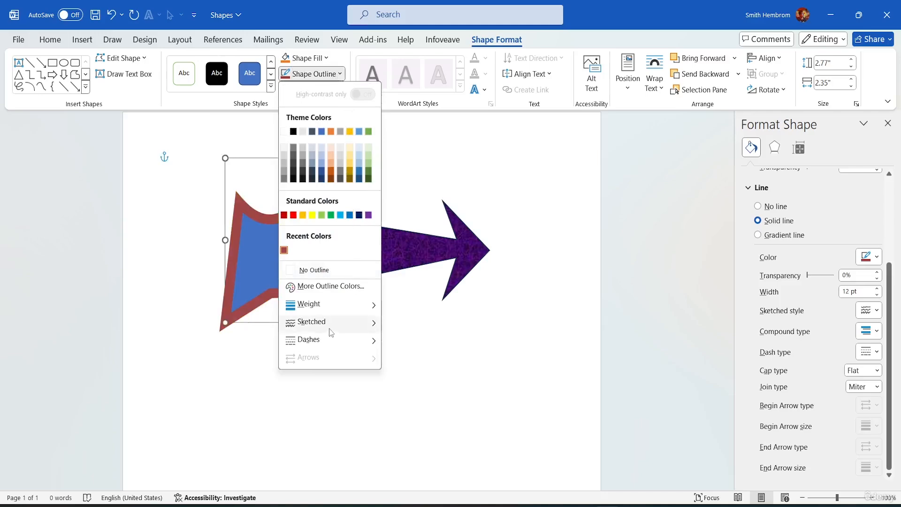
mouse_move(329, 329)
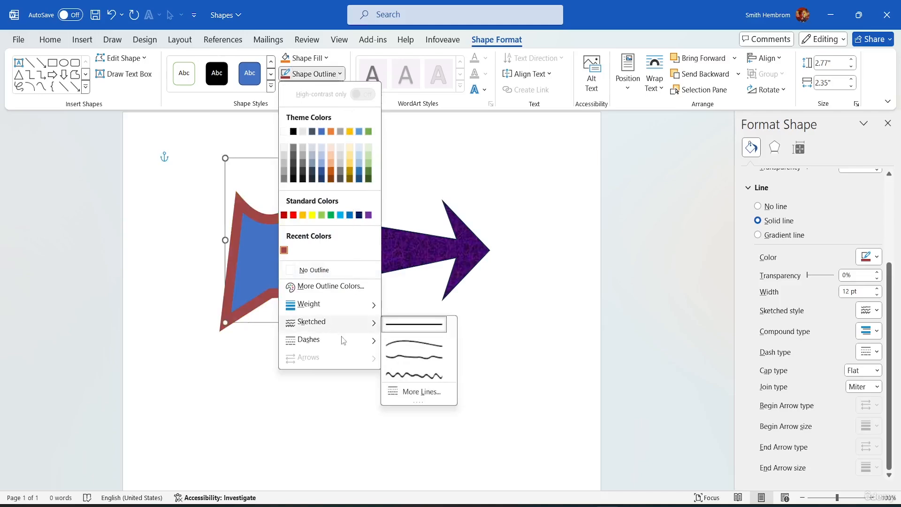
mouse_move(349, 348)
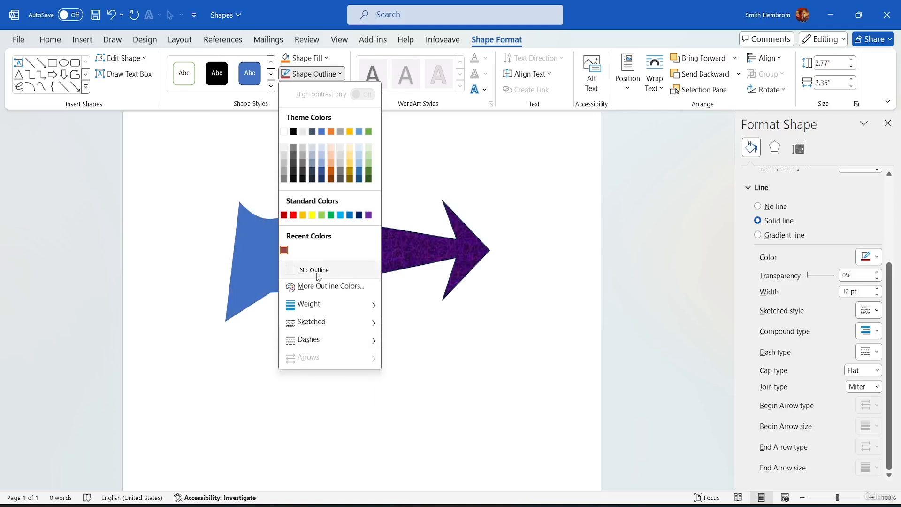
click(439, 200)
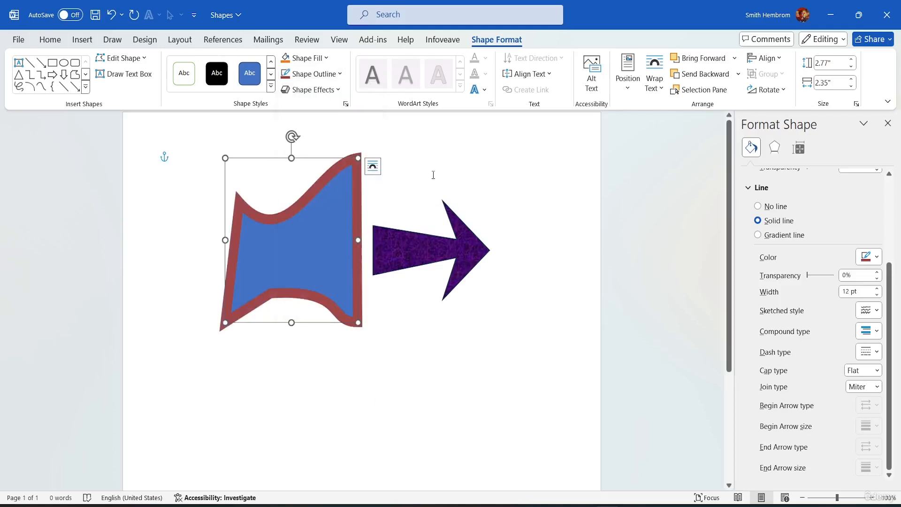
Apply the second preset effect of the third row to the reshaped rectangle and move it to the right, overlapping the arrow.
click(314, 90)
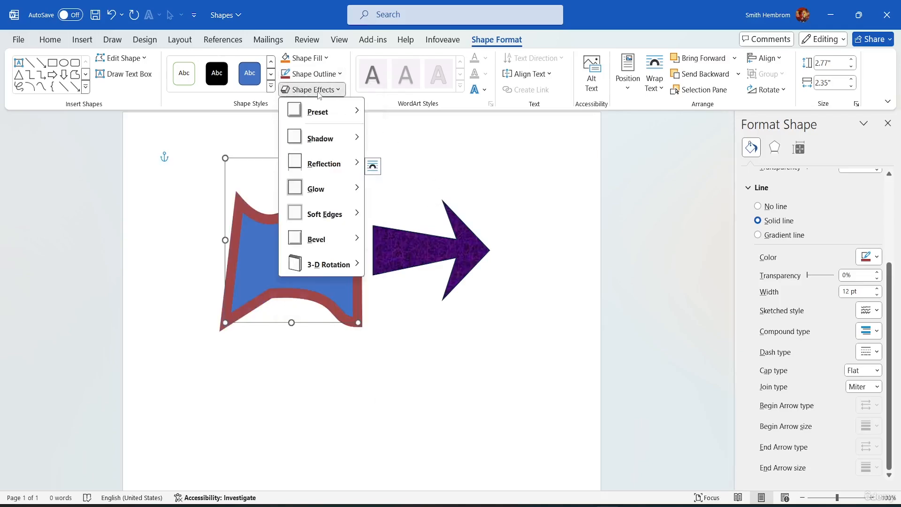
mouse_move(329, 112)
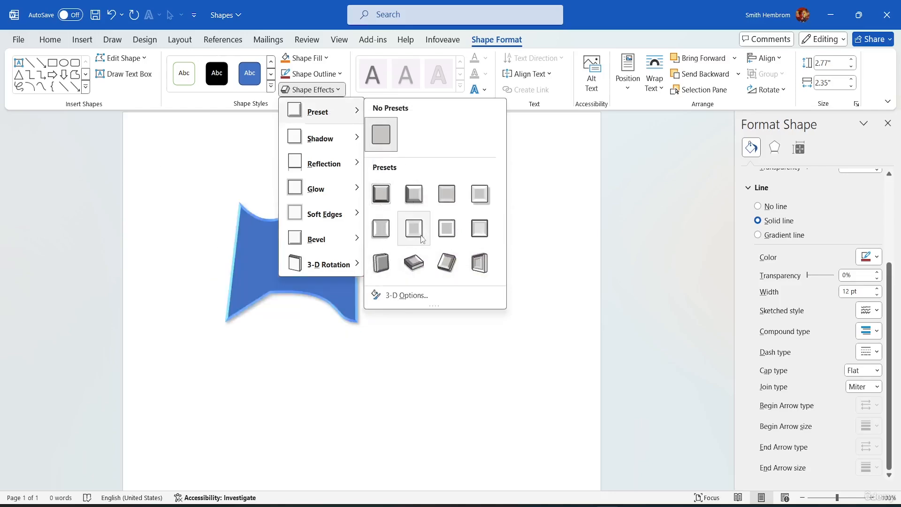
click(414, 262)
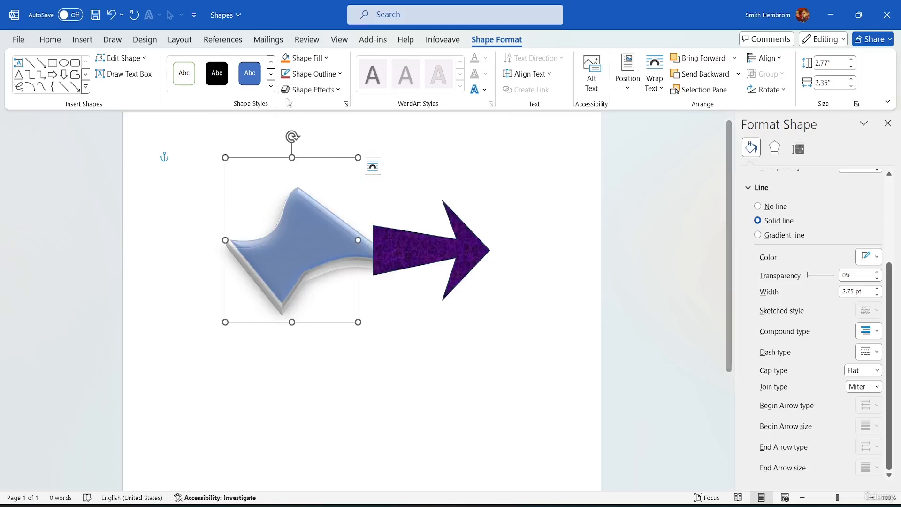
drag(302, 240, 356, 237)
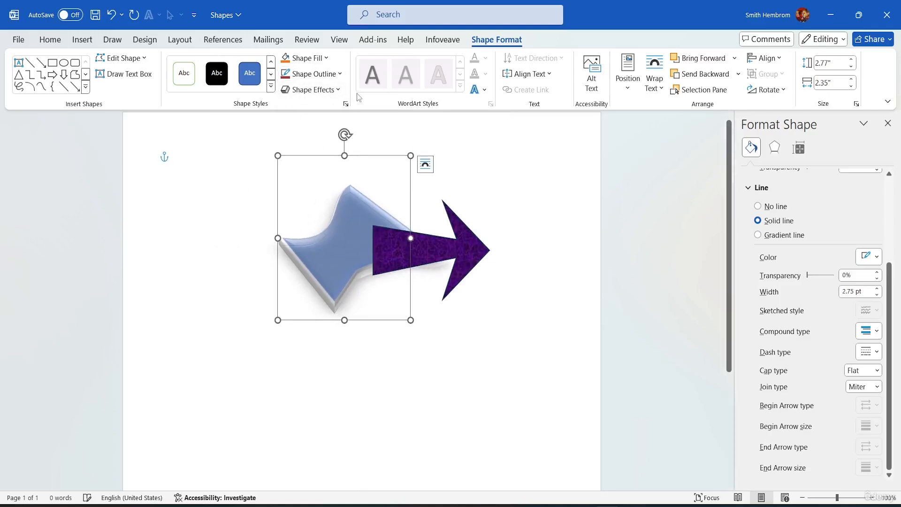
Apply the last Perspective 3-D rotation to the reshaped rectangle and deselect it.
click(324, 93)
mouse_move(324, 164)
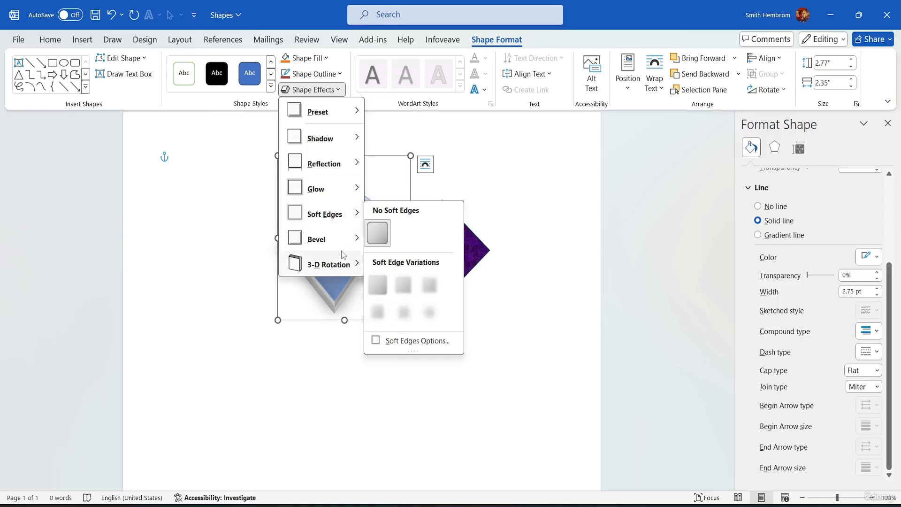
mouse_move(338, 238)
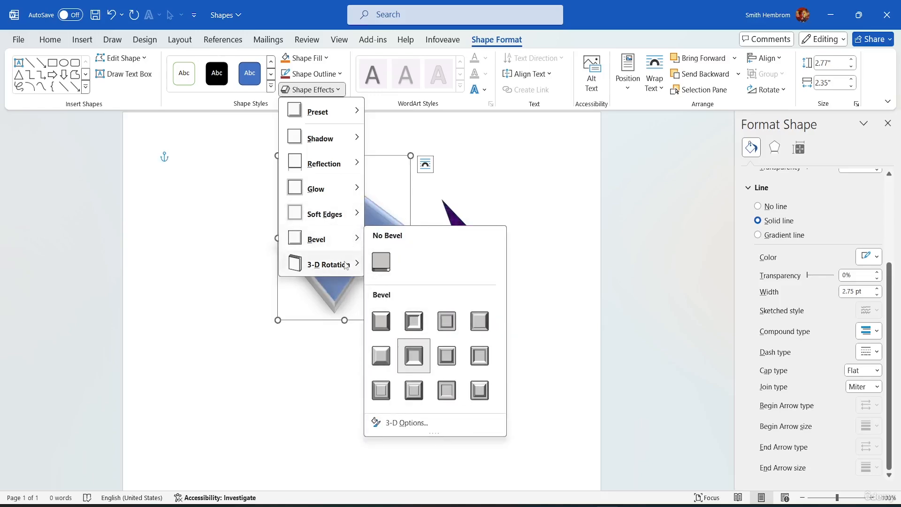
mouse_move(346, 264)
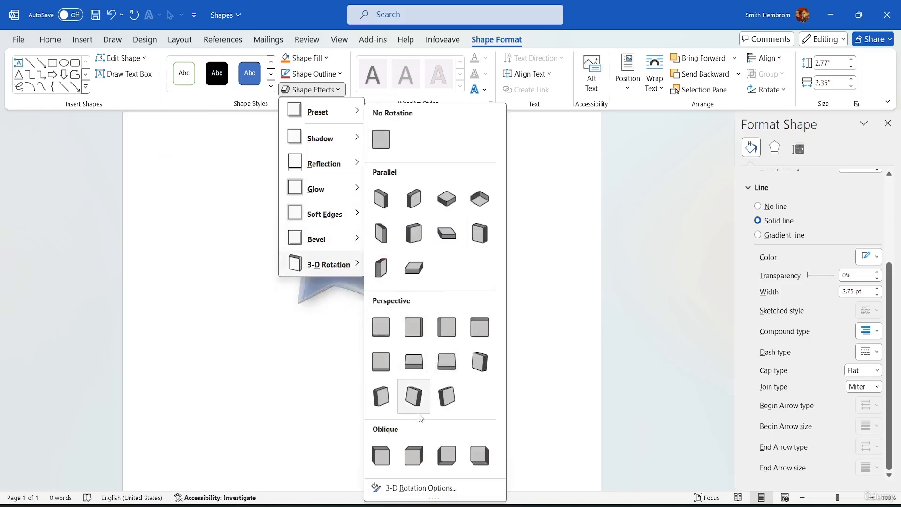
click(439, 406)
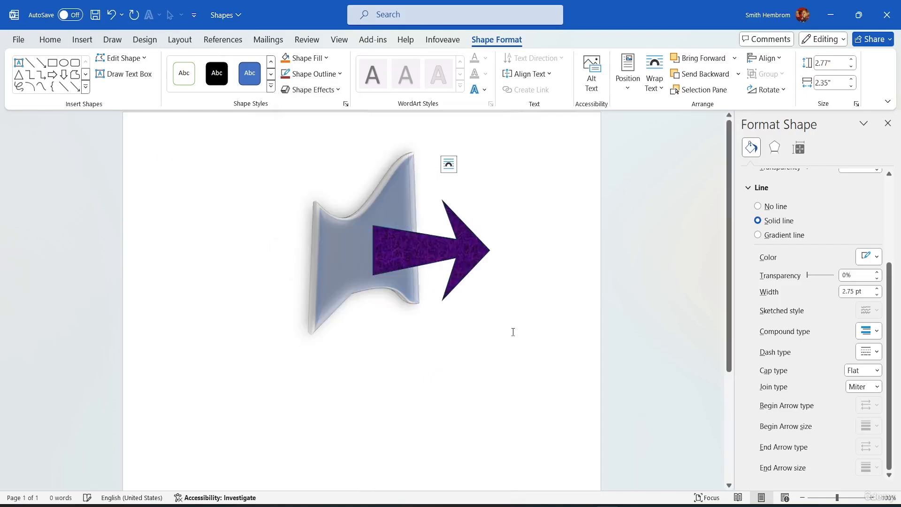
click(578, 319)
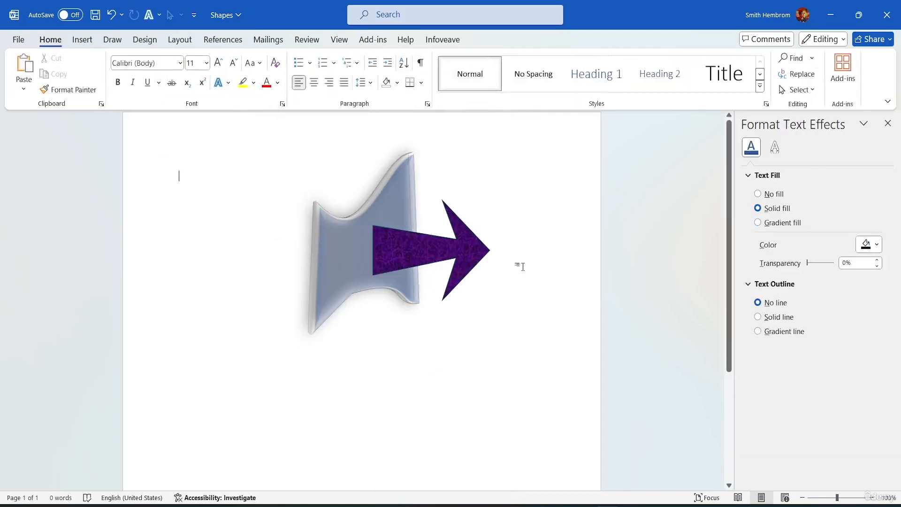
Examine the text effects and Transform options offered for the reshaped rectangle without applying any.
click(331, 260)
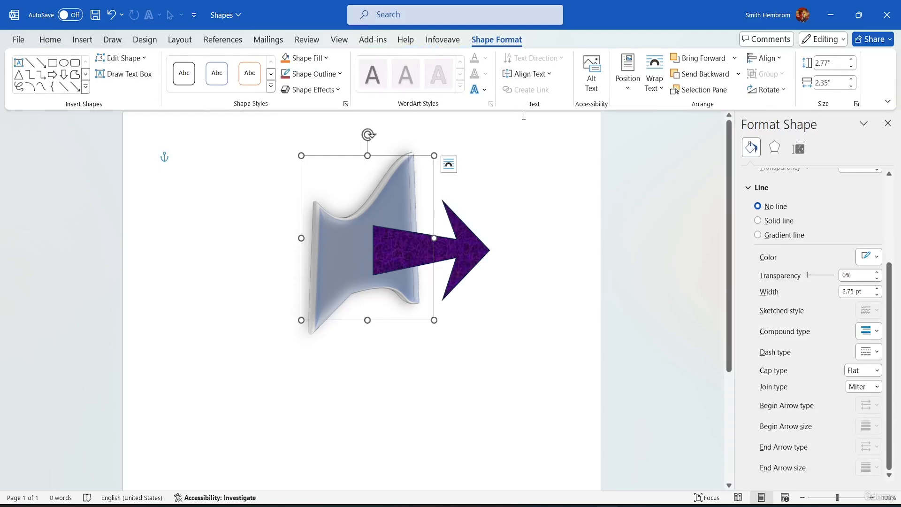
click(484, 91)
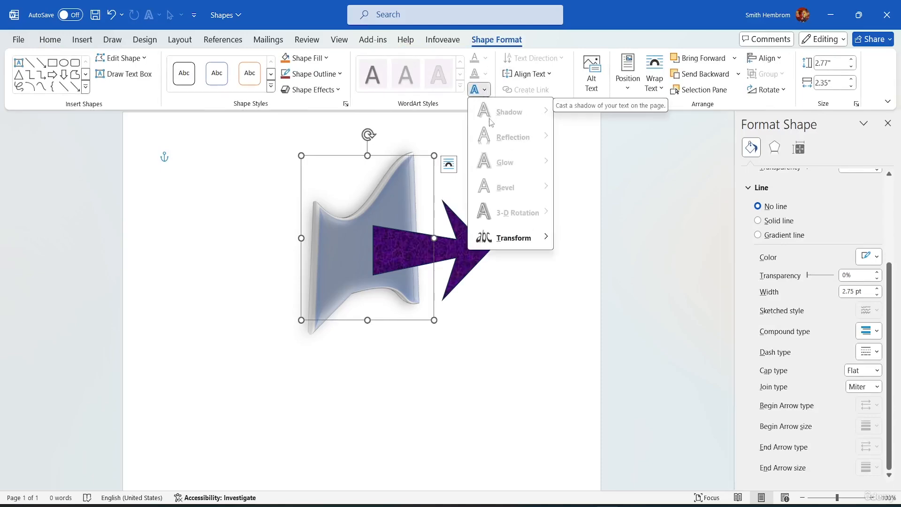
mouse_move(511, 238)
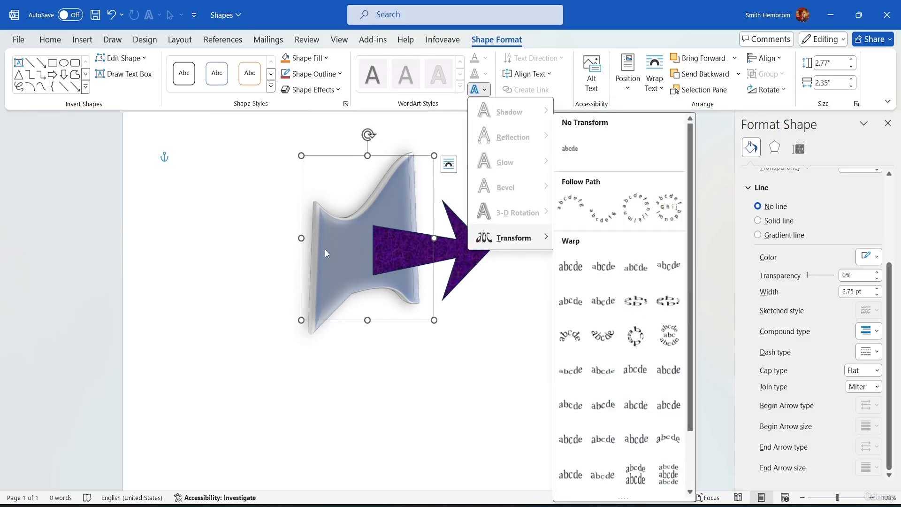
click(249, 362)
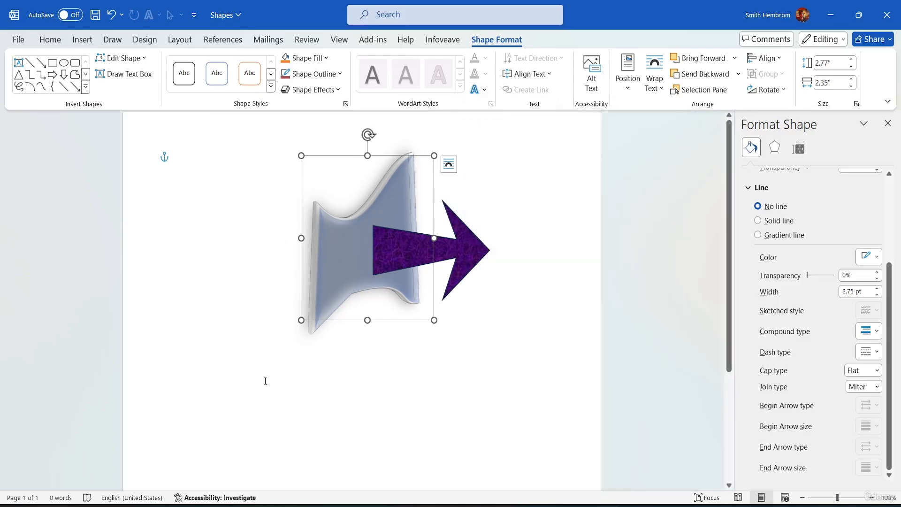
click(263, 379)
text(a)
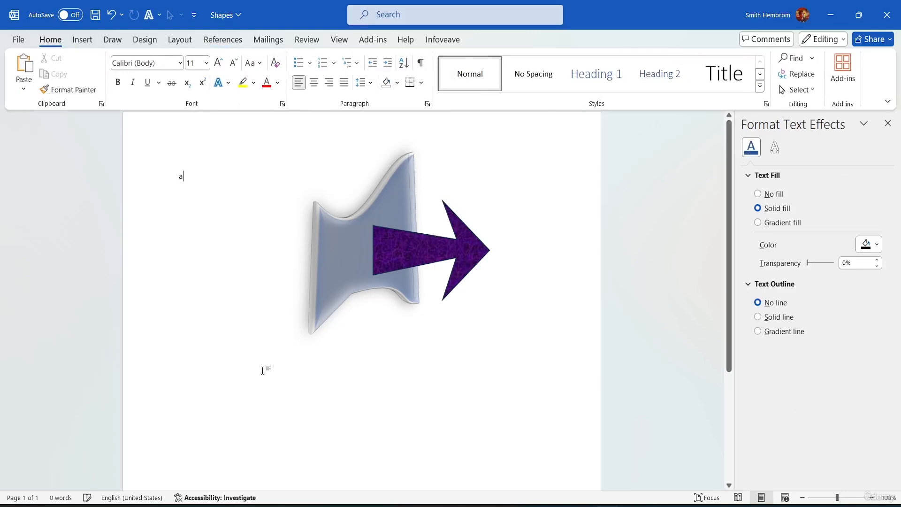
text(bc)
drag(191, 177, 175, 174)
click(192, 176)
key(BackSpace)
key(BackSpace)
key(BackSpace)
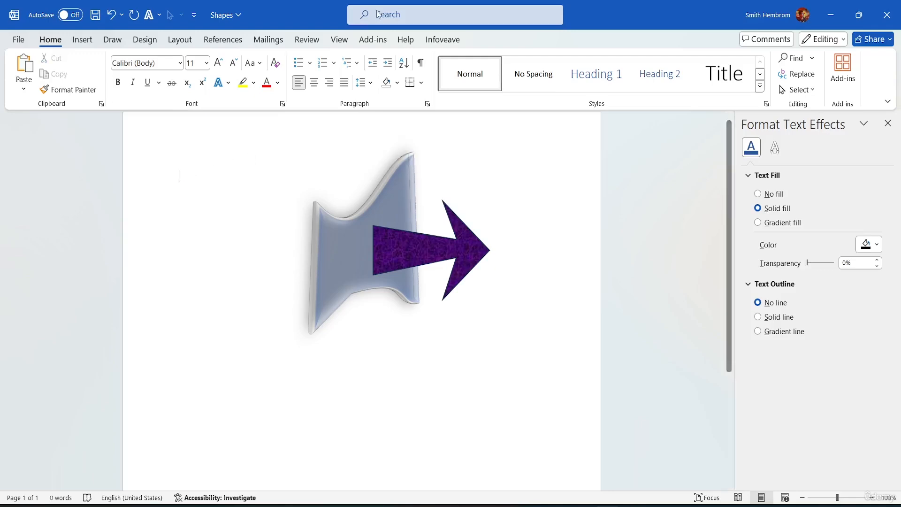
Insert a rectangle about 0.93" wide and 0.78" high in the blank area below and left of the existing shapes, containing the text "aaxa".
click(84, 41)
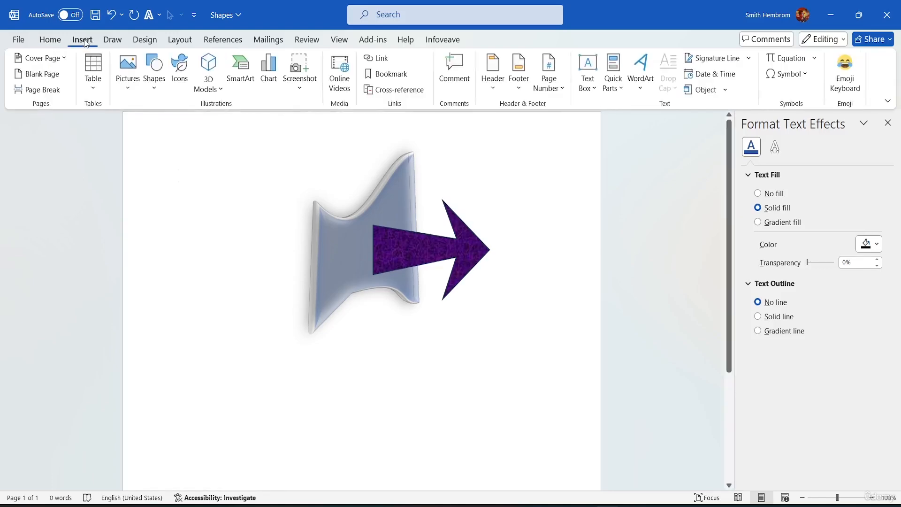
click(156, 89)
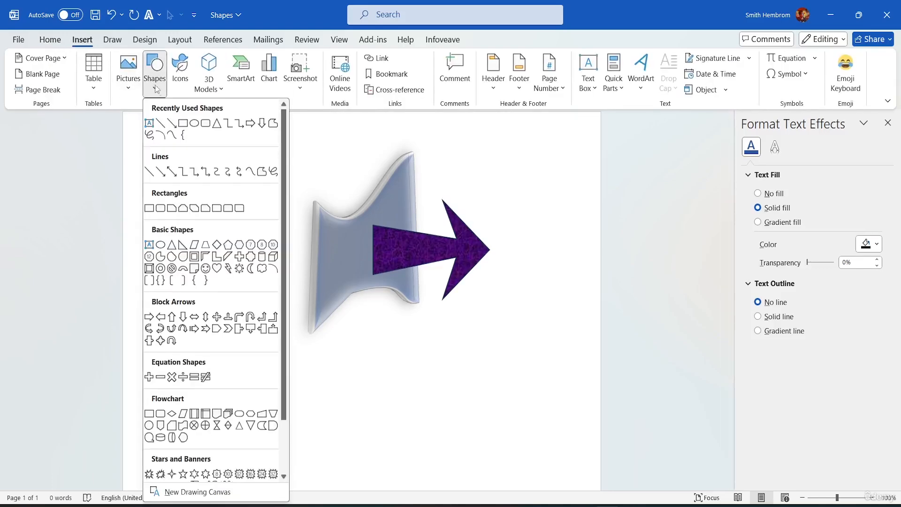
click(183, 123)
drag(182, 340, 235, 387)
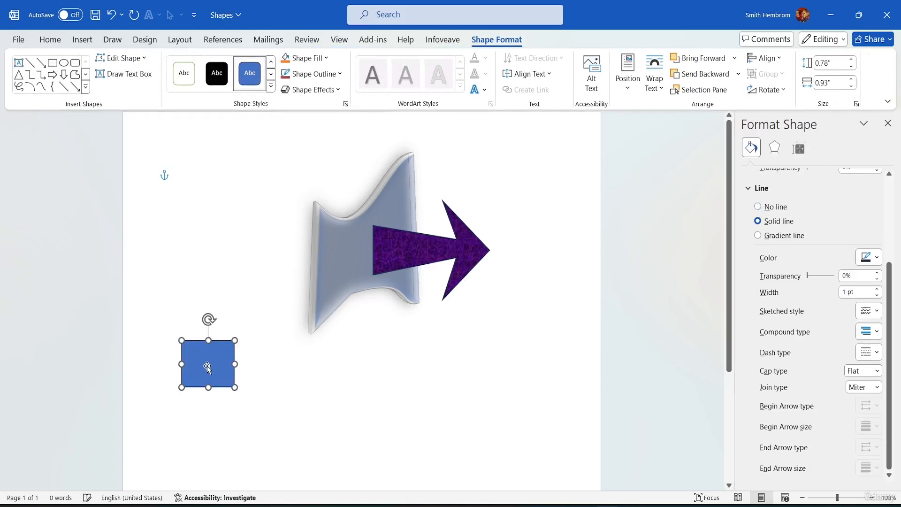
text(aaxa)
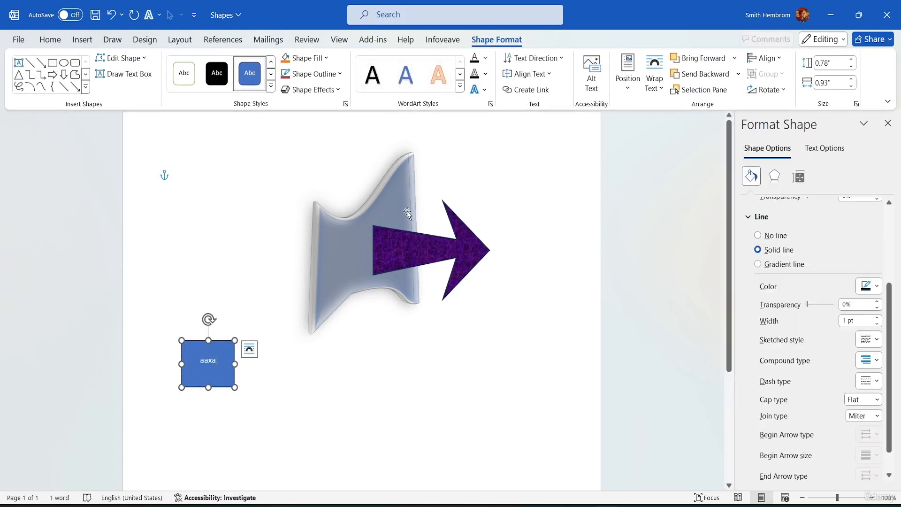
Turn off high-contrast-only text fill colors and give the word "aaxa" in the small rectangle the white, blue-outlined WordArt style.
click(485, 90)
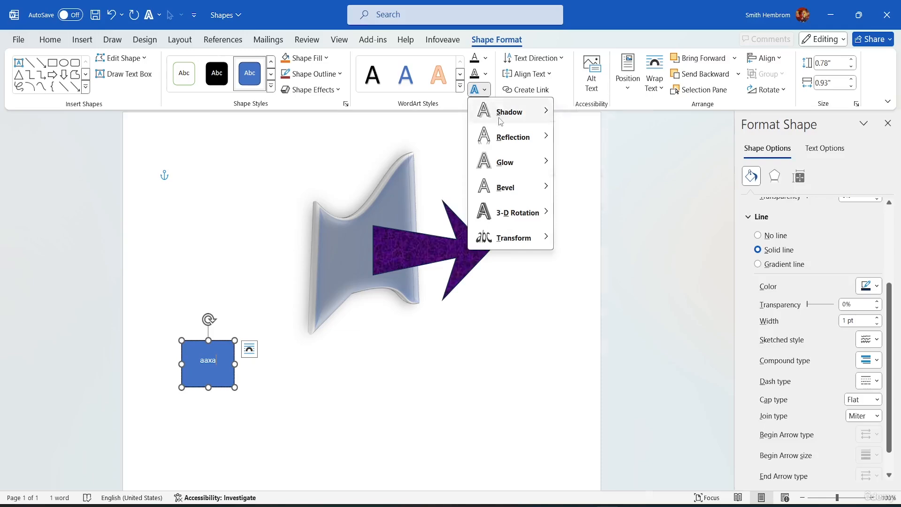
mouse_move(498, 117)
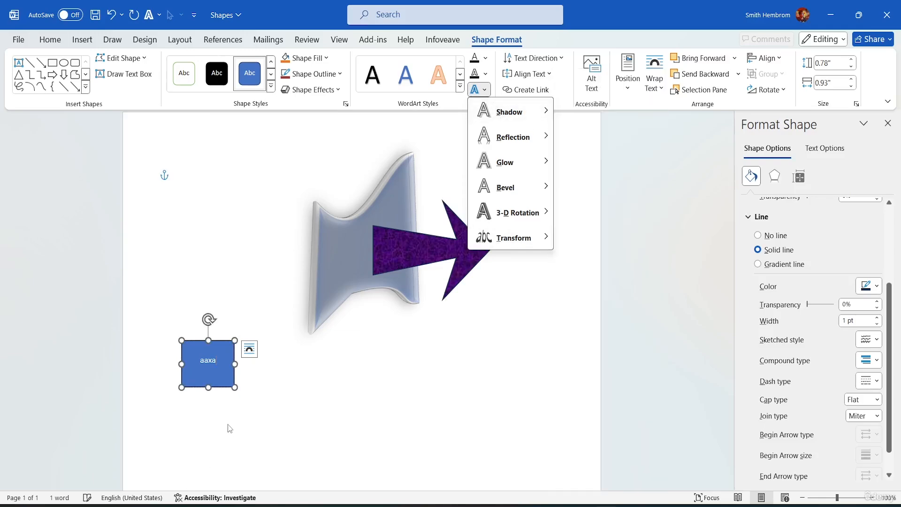
click(216, 360)
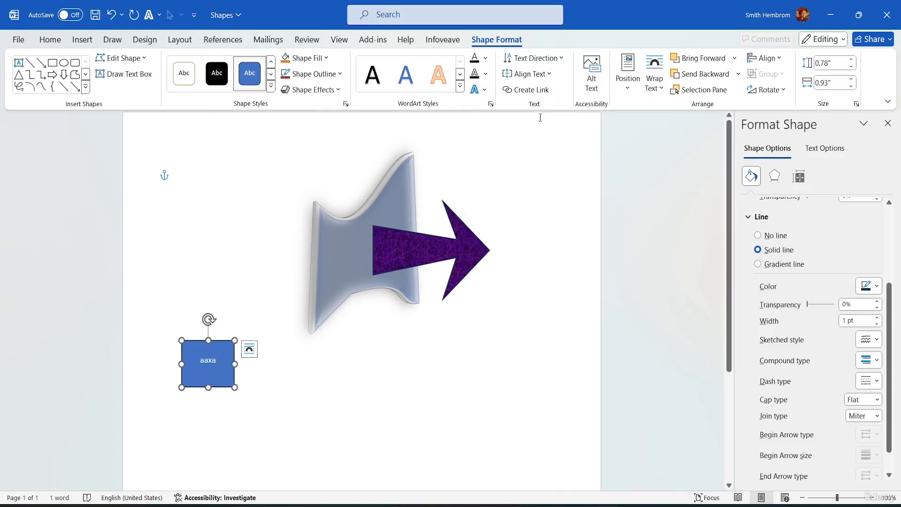
double_click(216, 361)
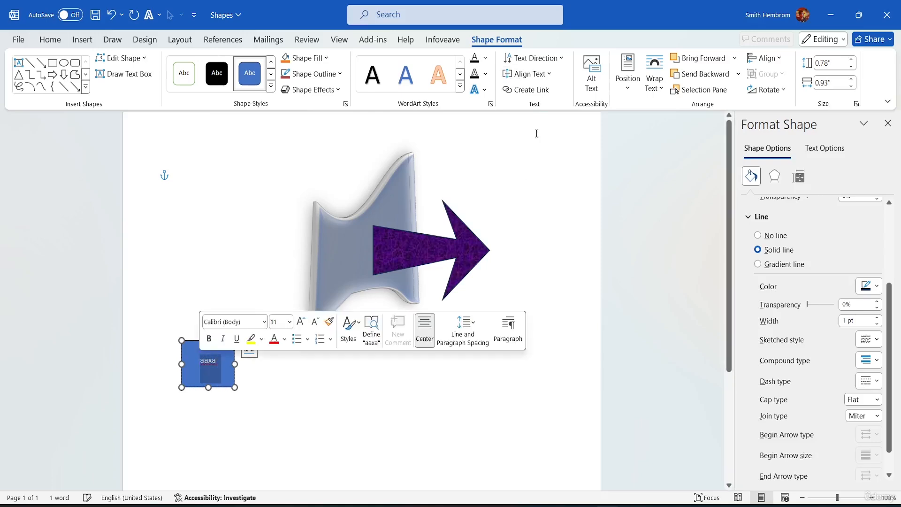
click(485, 57)
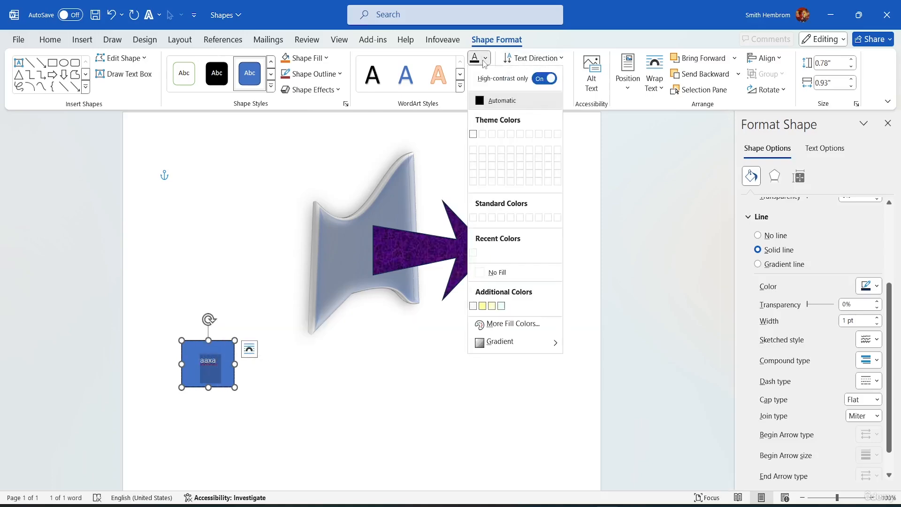
click(488, 78)
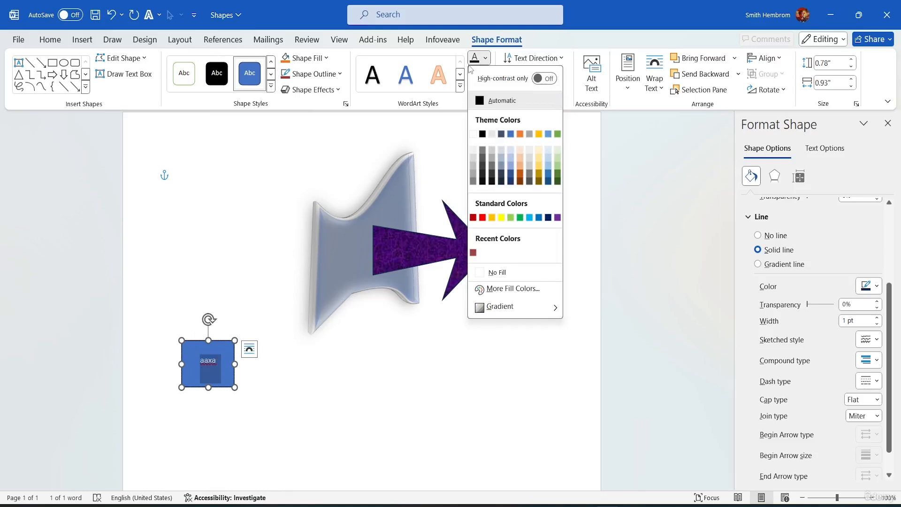
click(460, 76)
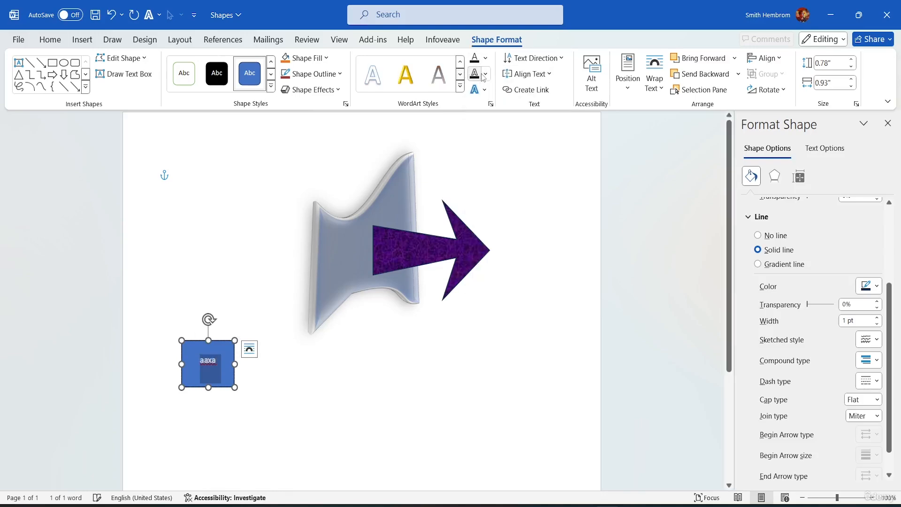
click(460, 86)
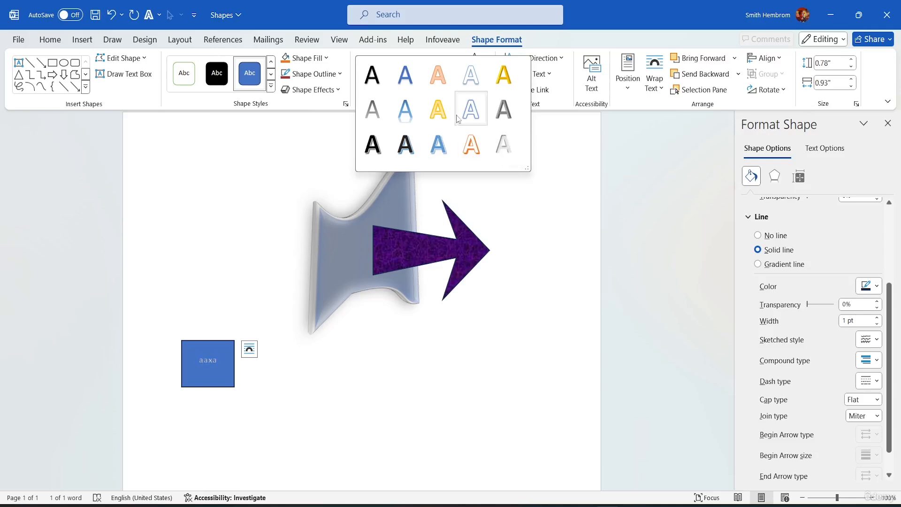
click(564, 128)
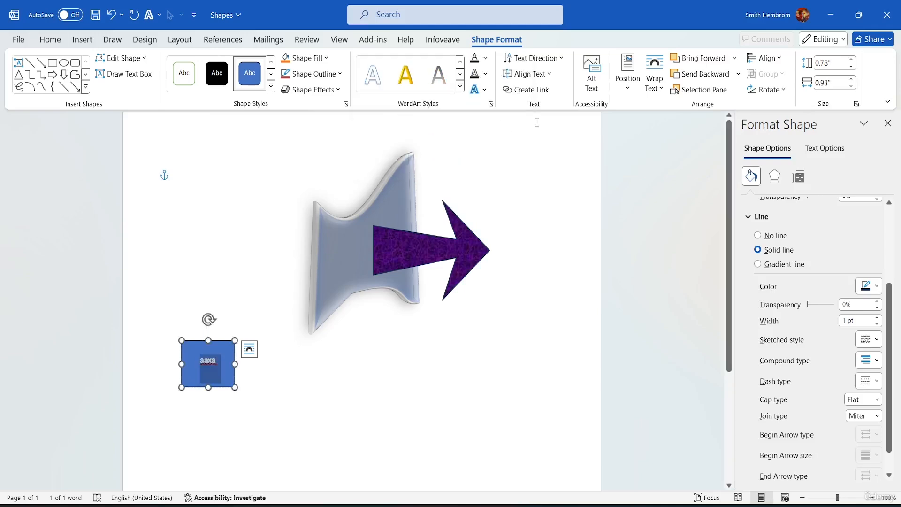
Preview the Shadow and 3-D Rotation text effects on the word "aaxa" without applying any.
click(484, 91)
mouse_move(498, 140)
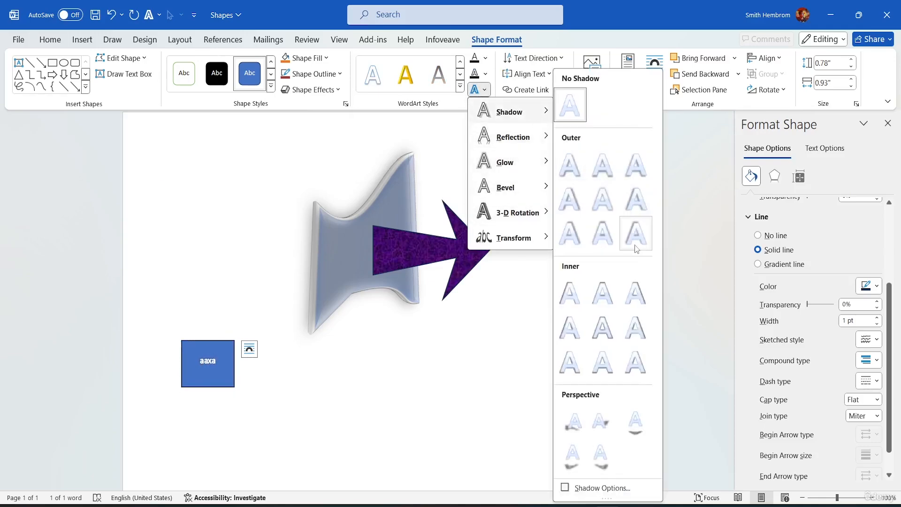
mouse_move(521, 213)
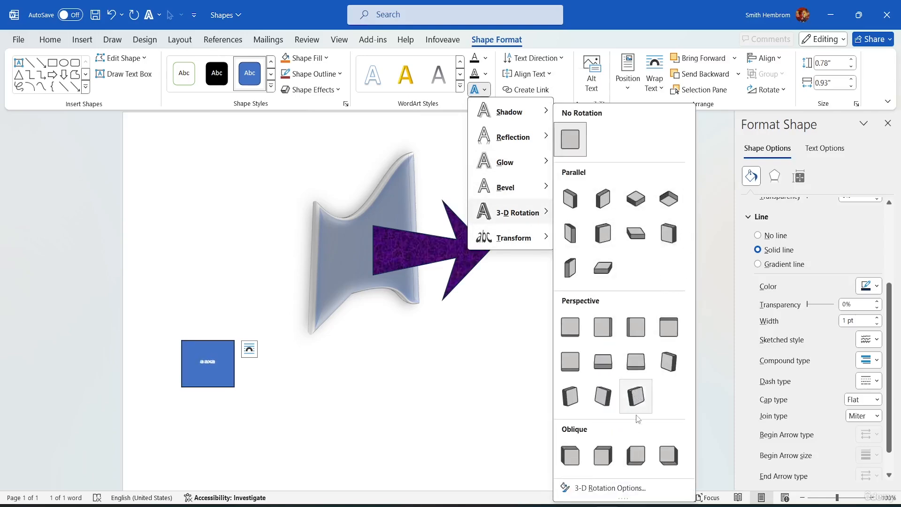
click(513, 316)
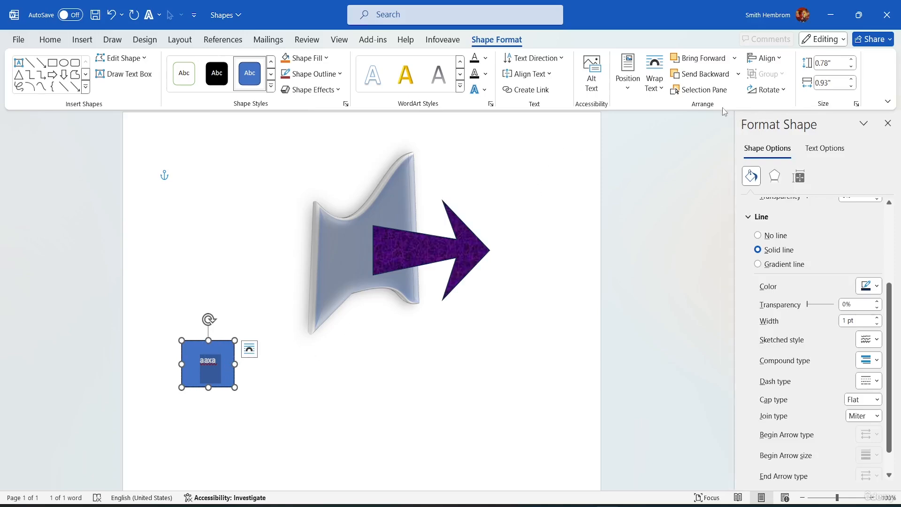
Examine the text direction choices for the small rectangle, previewing the vertical and horizontal orientations in Text Direction Options, and cancel.
click(544, 60)
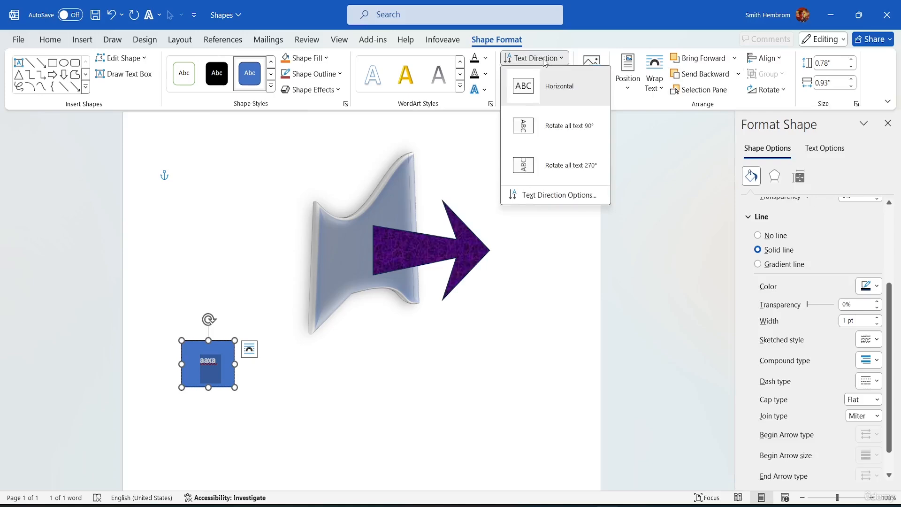
click(556, 59)
click(557, 60)
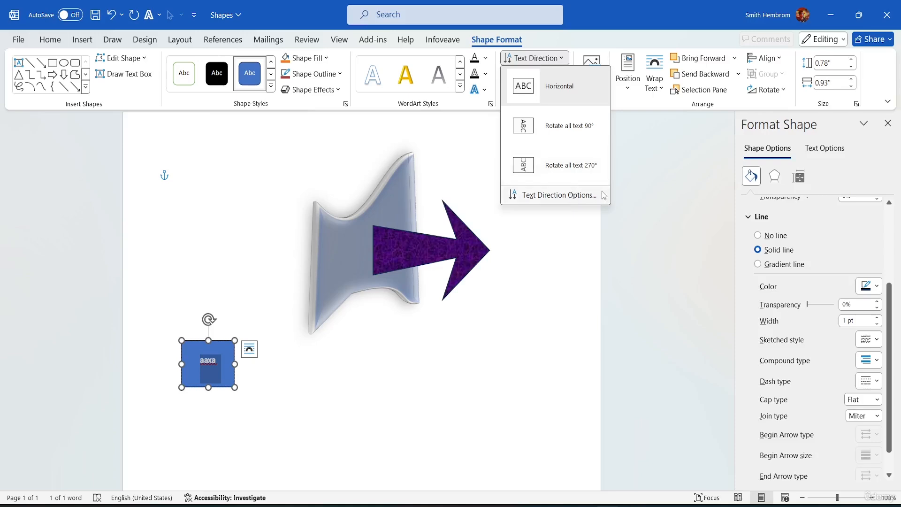
click(571, 197)
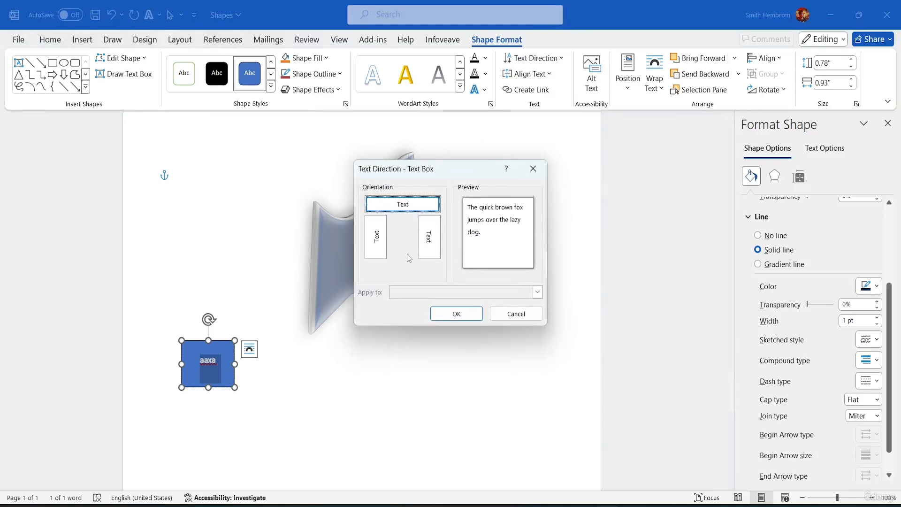
click(378, 241)
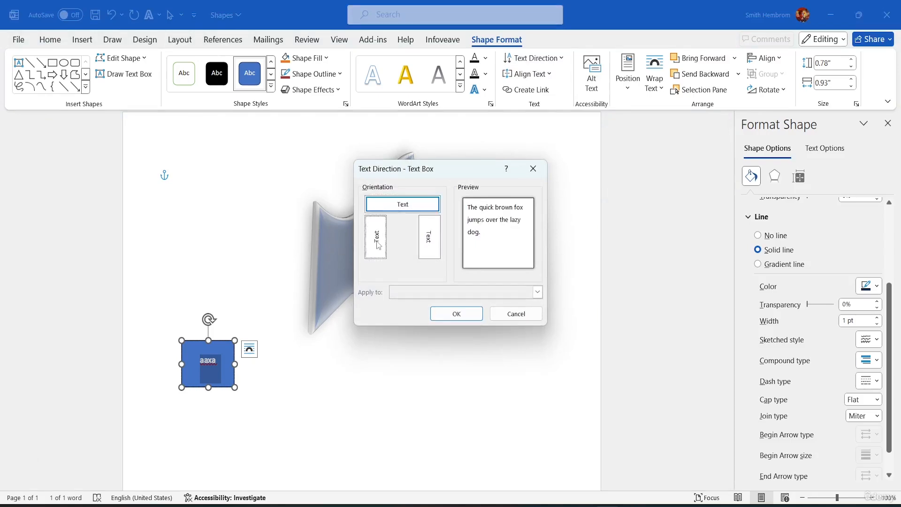
click(430, 240)
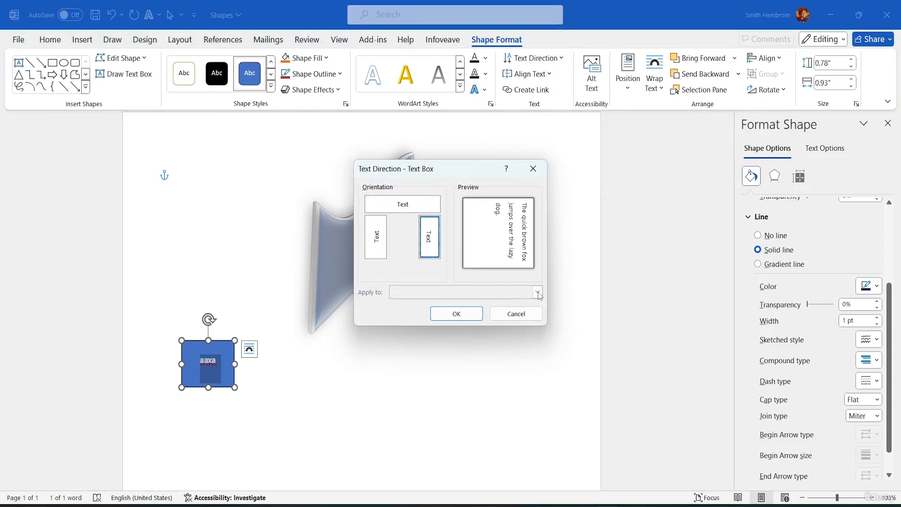
click(416, 203)
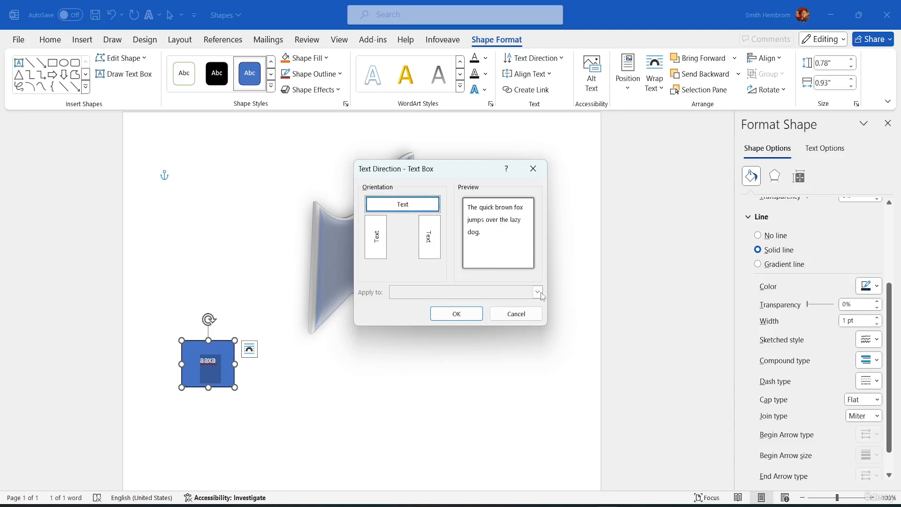
click(518, 314)
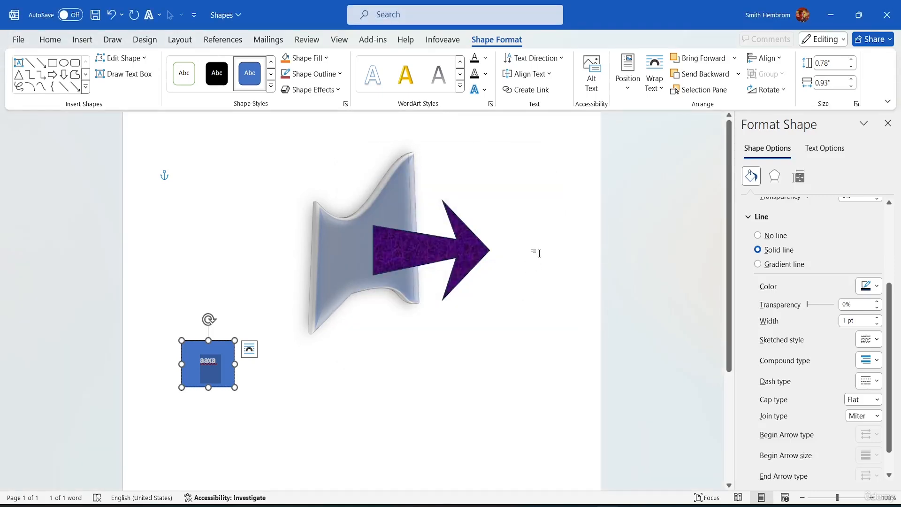
Try the Bottom, Middle and Top vertical alignments on the small rectangle's text, and return it to Middle.
click(548, 75)
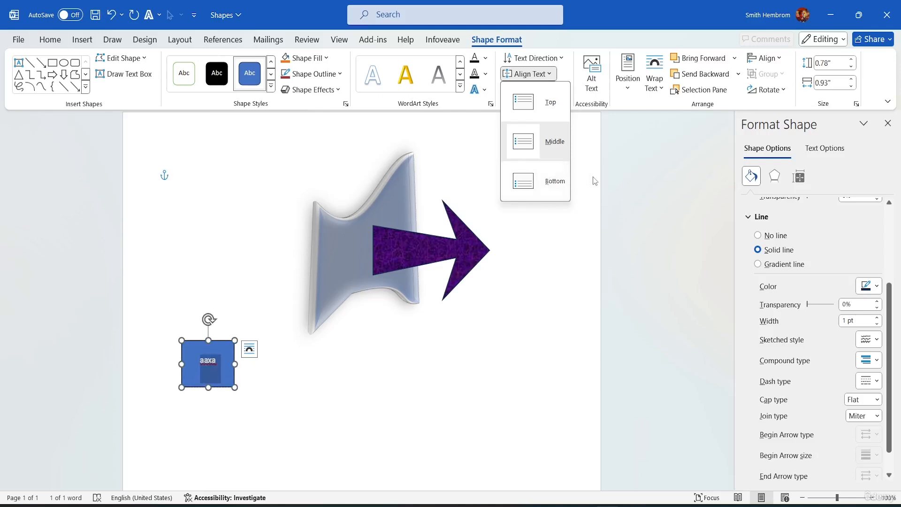
click(535, 180)
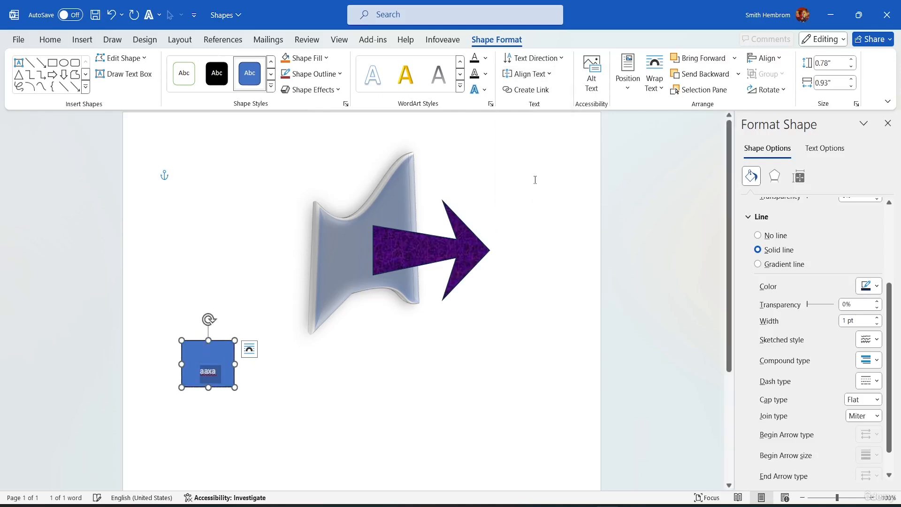
click(545, 76)
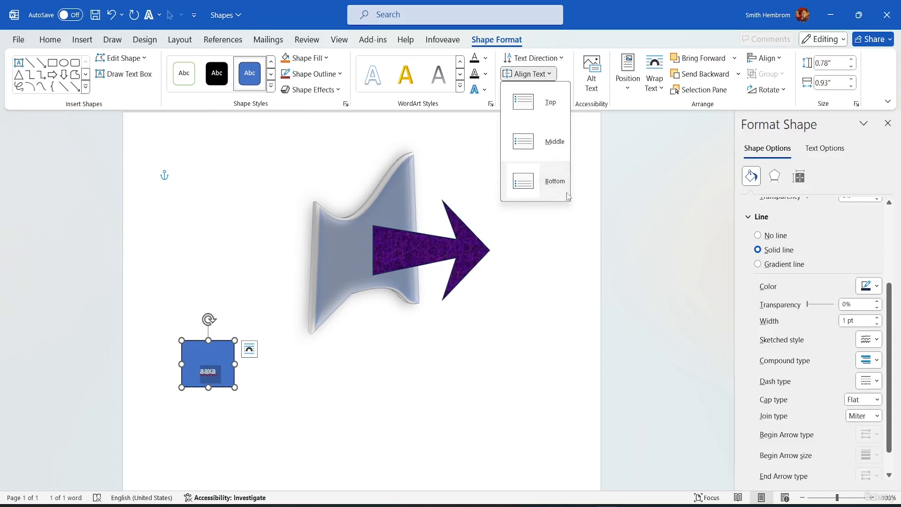
click(538, 139)
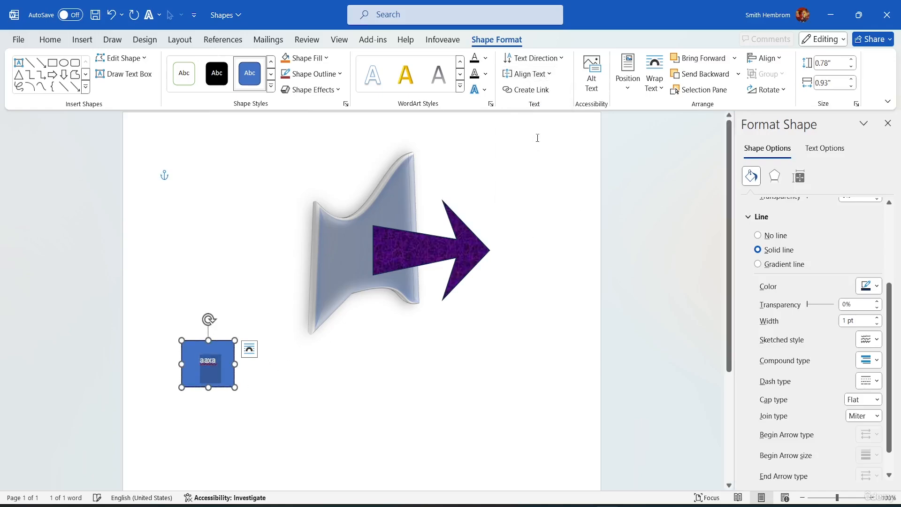
click(528, 73)
click(532, 109)
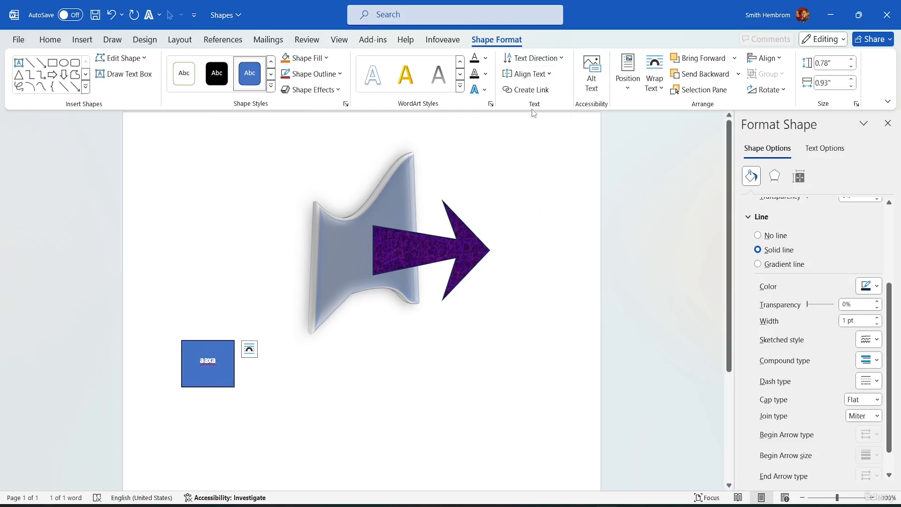
click(528, 74)
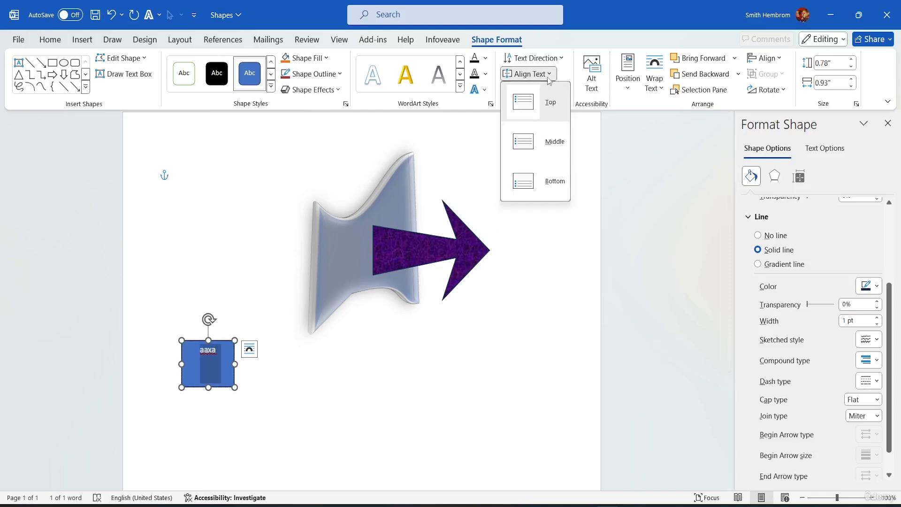
click(541, 144)
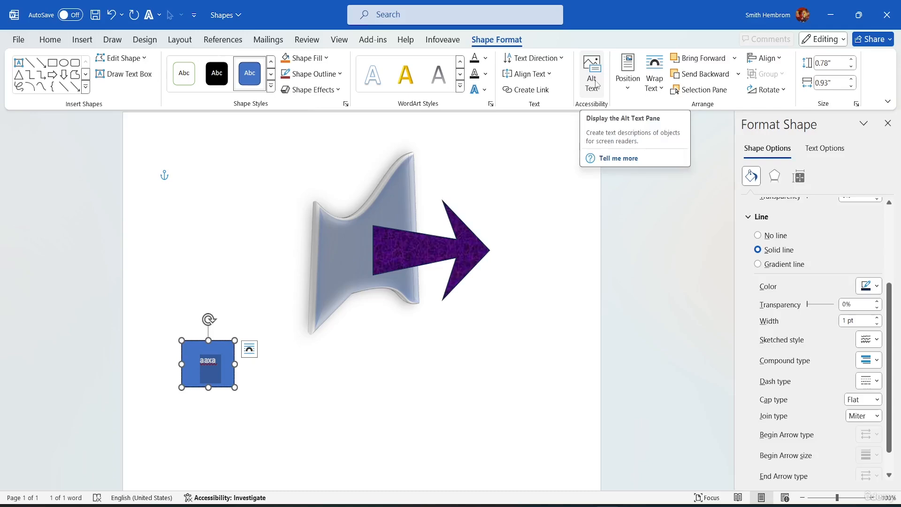
Position the small rectangle In Line with Text and review its text wrapping options without changing them.
click(679, 125)
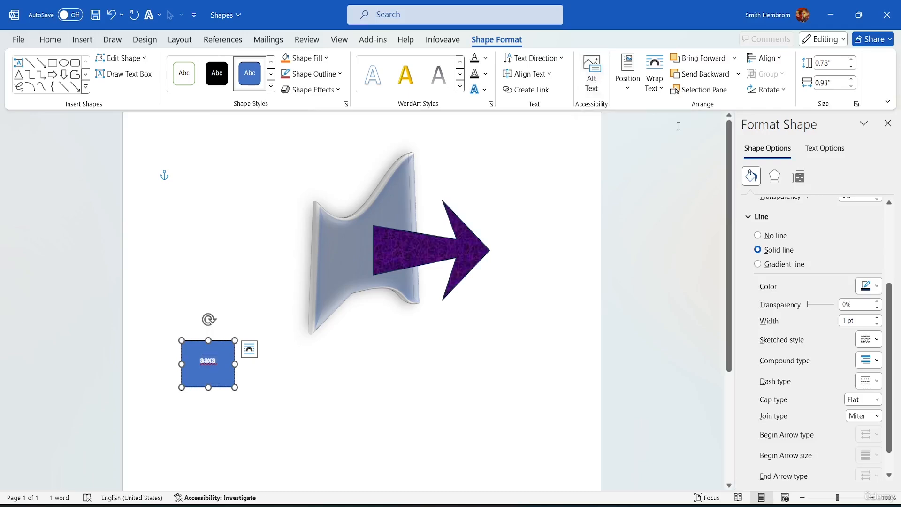
click(629, 87)
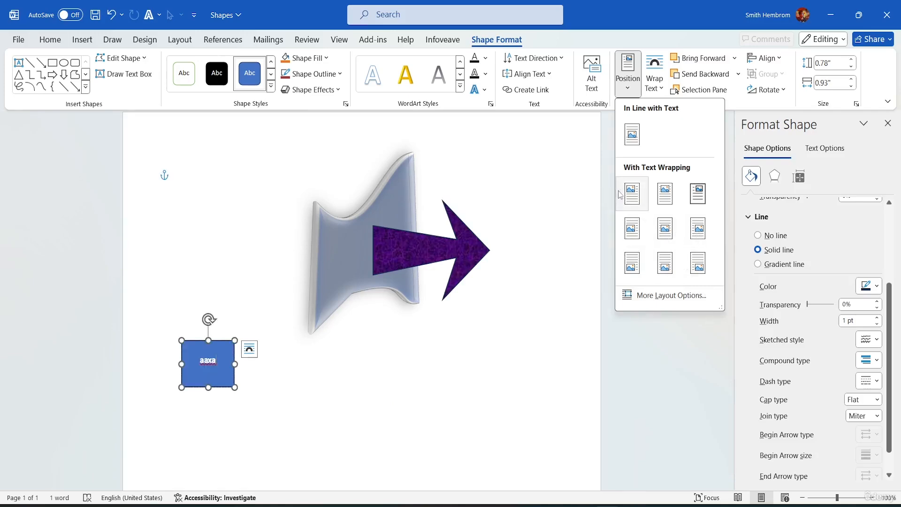
click(632, 135)
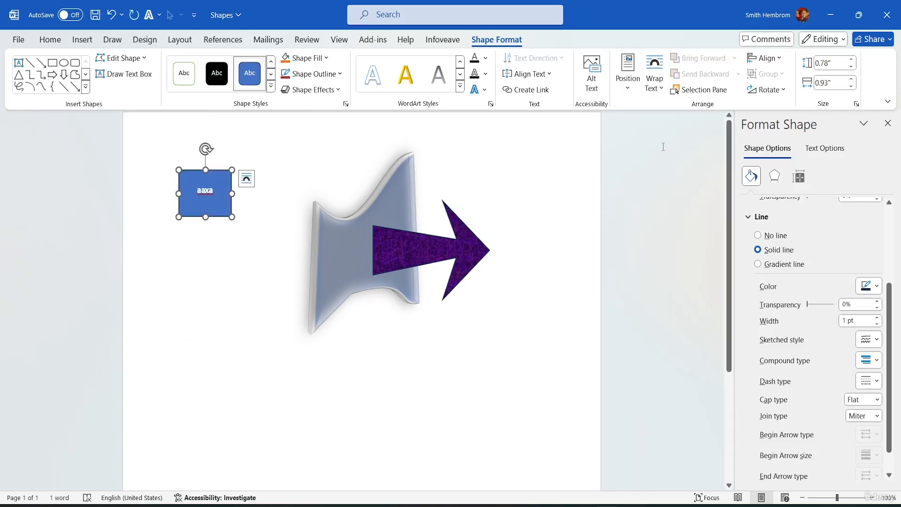
click(657, 89)
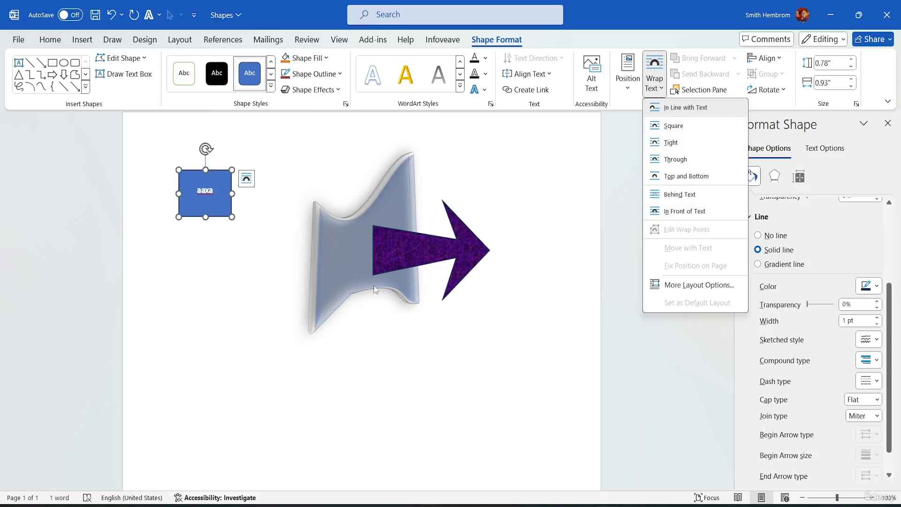
scroll(376, 286, down, 5)
scroll(416, 233, up, 5)
Open the document file-sample_100kB from the MS Word Tutorial Resource File folder on the Desktop.
click(18, 40)
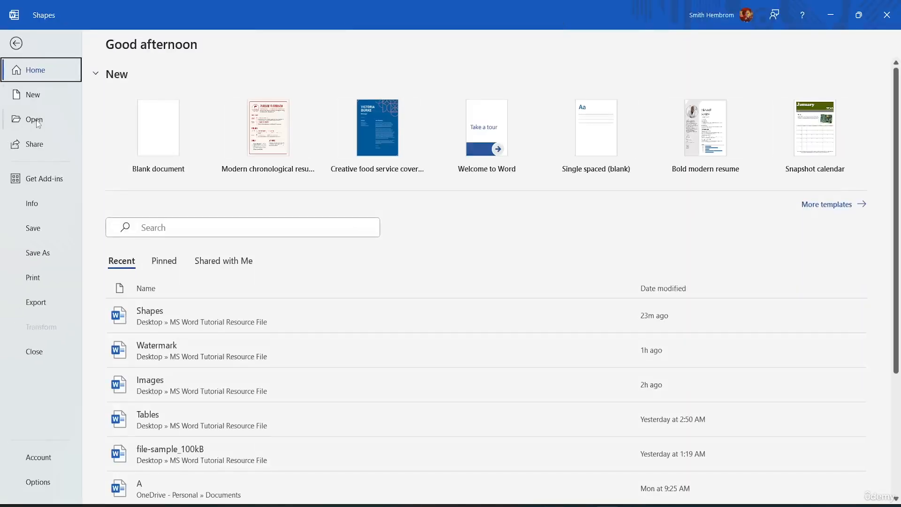
click(19, 119)
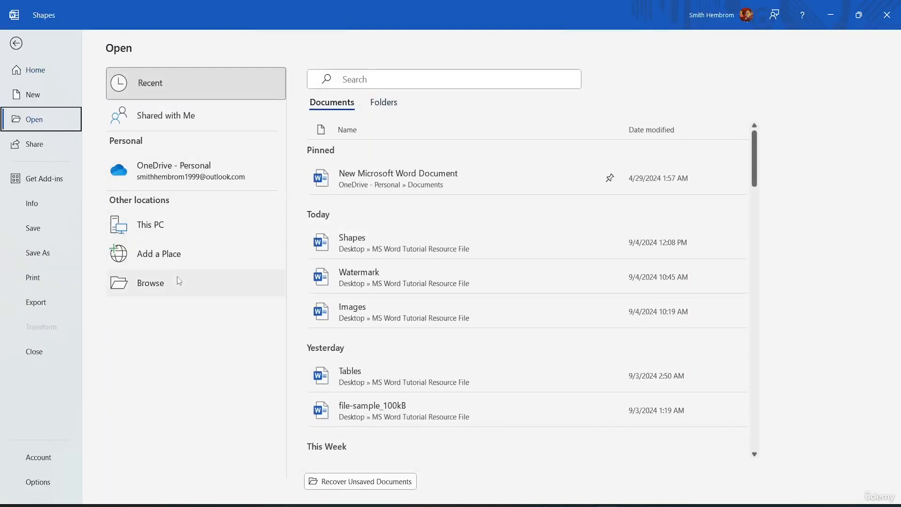
click(179, 281)
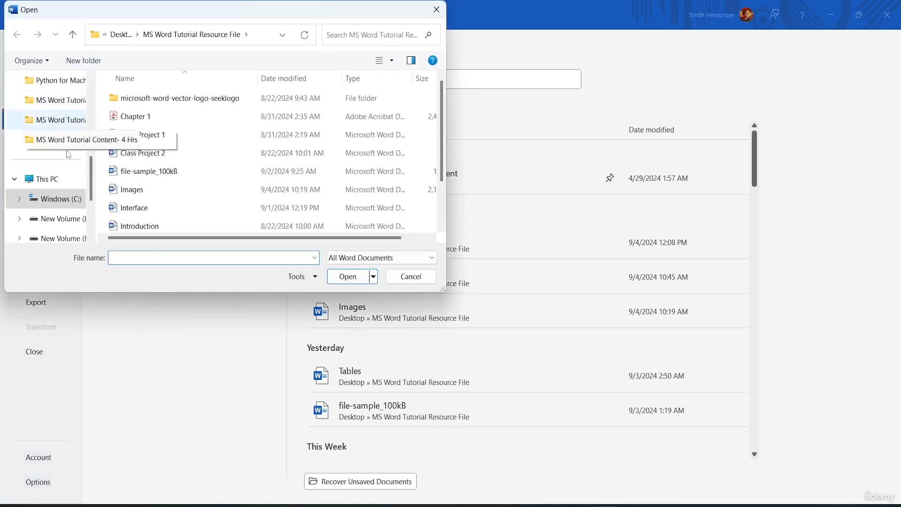
scroll(66, 127, up, 5)
click(47, 100)
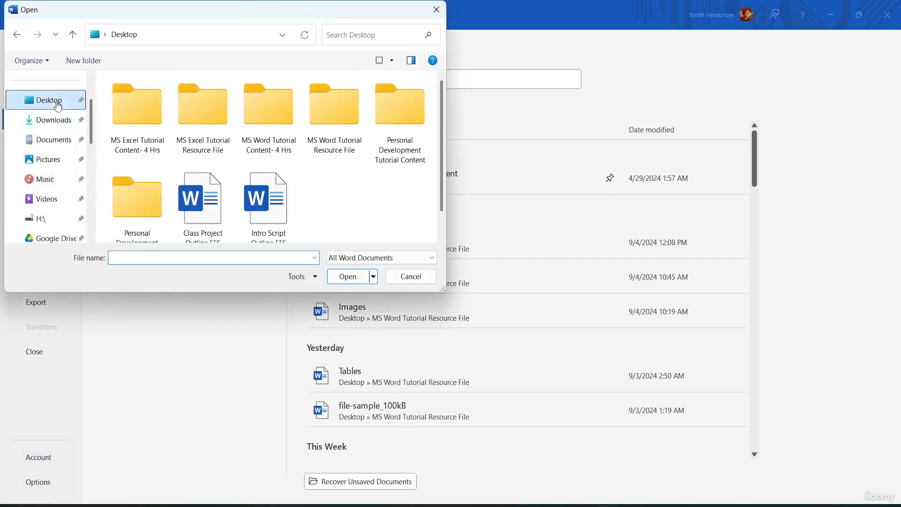
double_click(335, 111)
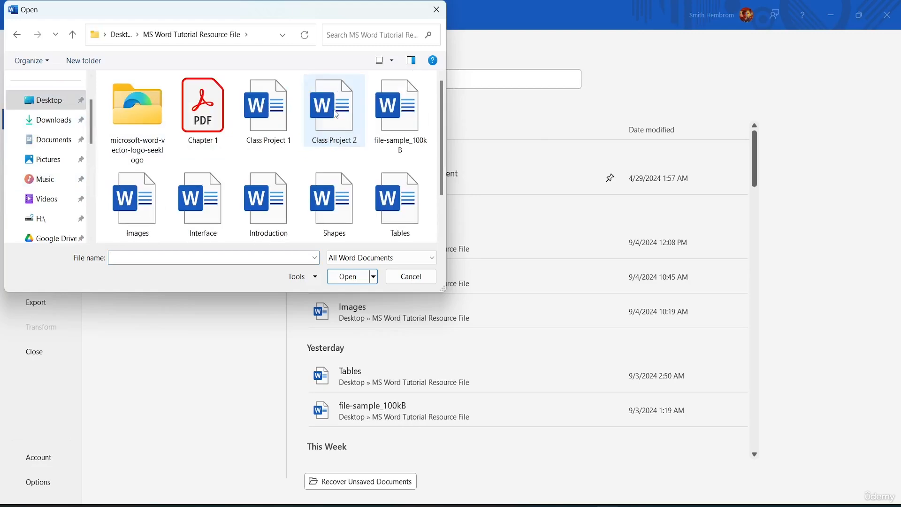
click(402, 131)
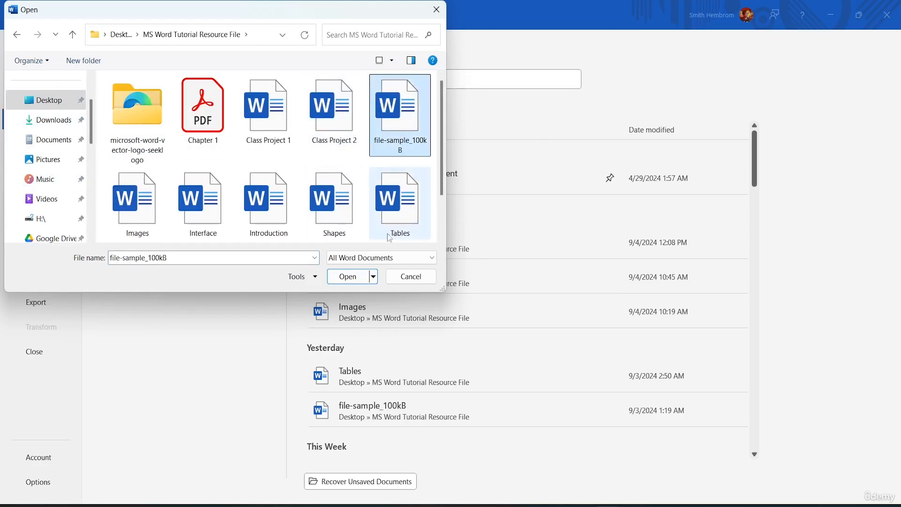
click(356, 277)
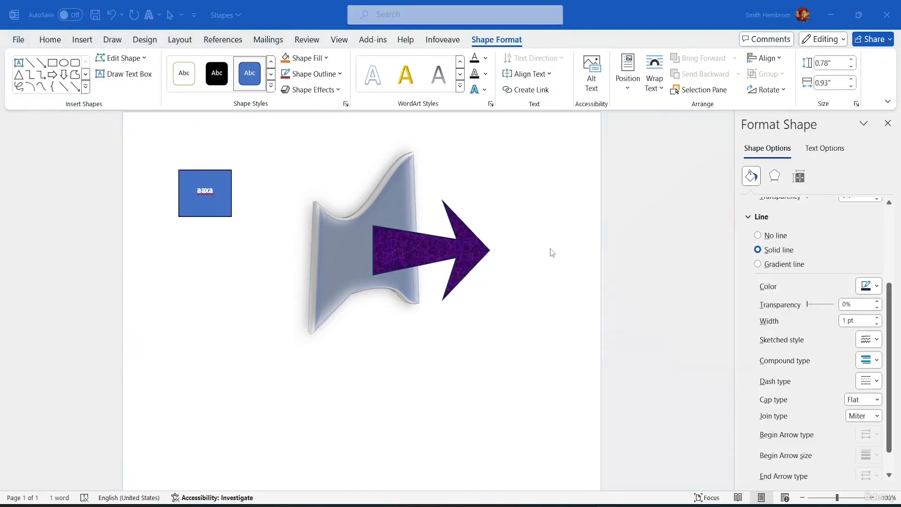
scroll(422, 312, down, 3)
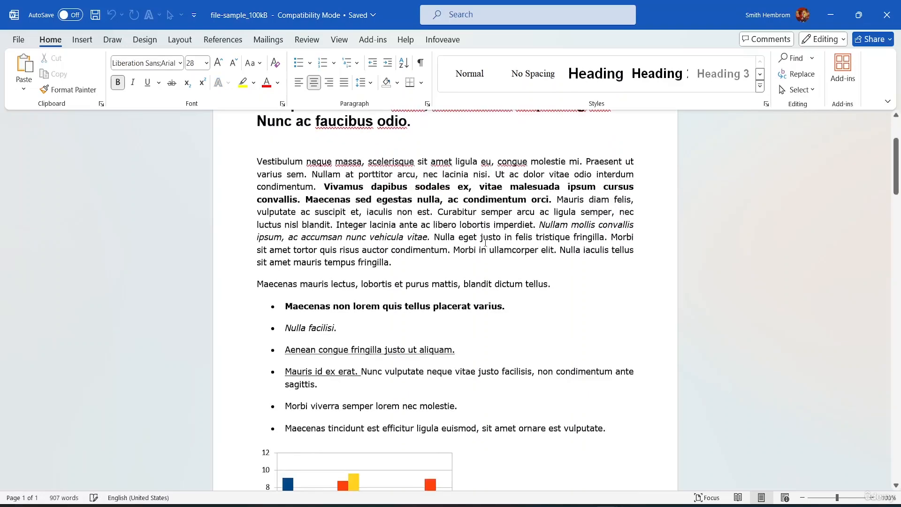
scroll(502, 285, up, 2)
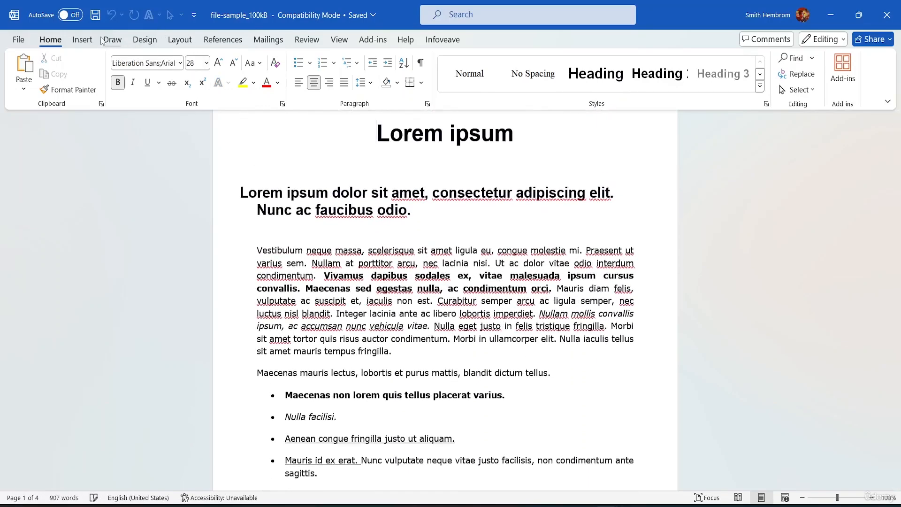
Draw a rectangle about 1.62" high and 1.48" wide over the middle of the first body paragraph.
click(84, 39)
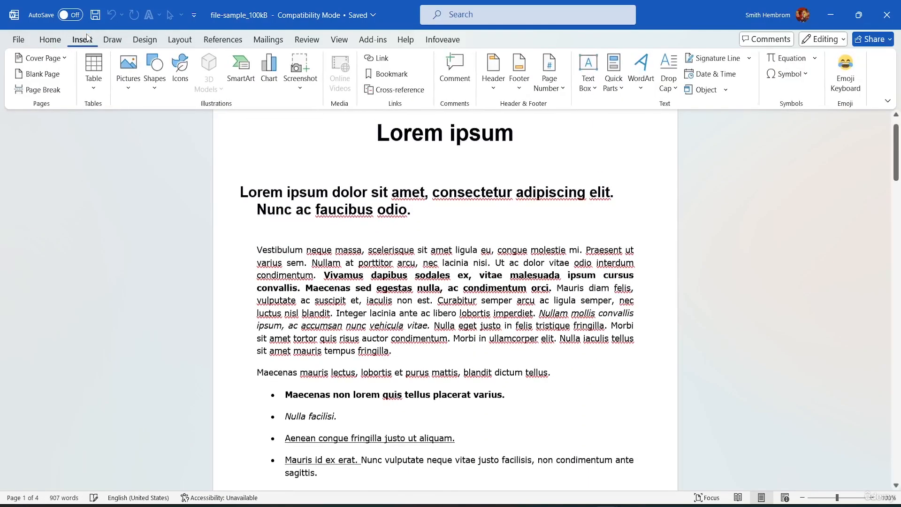
click(155, 78)
click(183, 125)
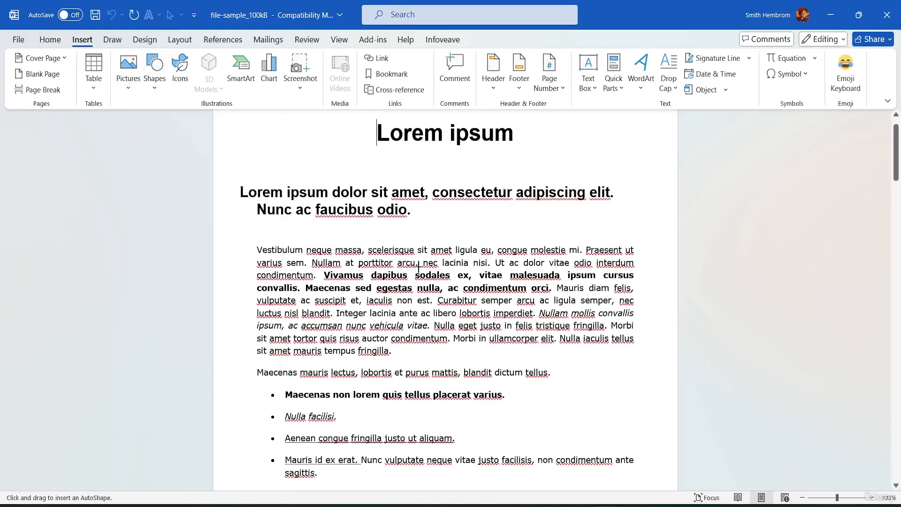
drag(420, 221, 509, 323)
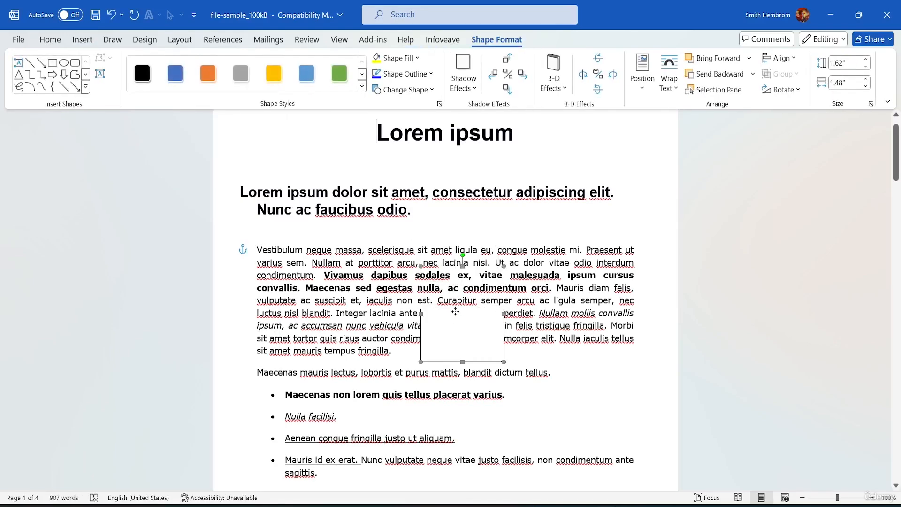
mouse_move(455, 312)
mouse_down()
mouse_move(458, 301)
mouse_move(454, 316)
mouse_up()
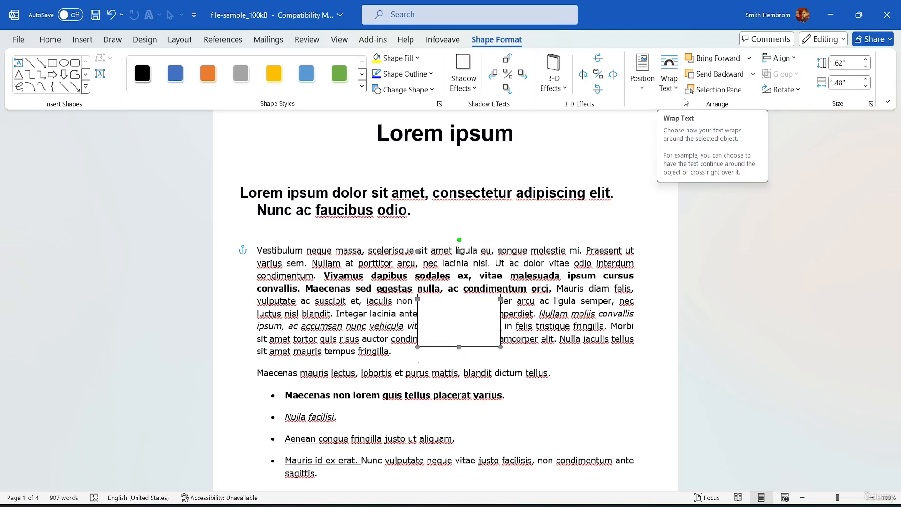
Bring the rectangle over the first body paragraph to the front.
click(749, 58)
click(738, 96)
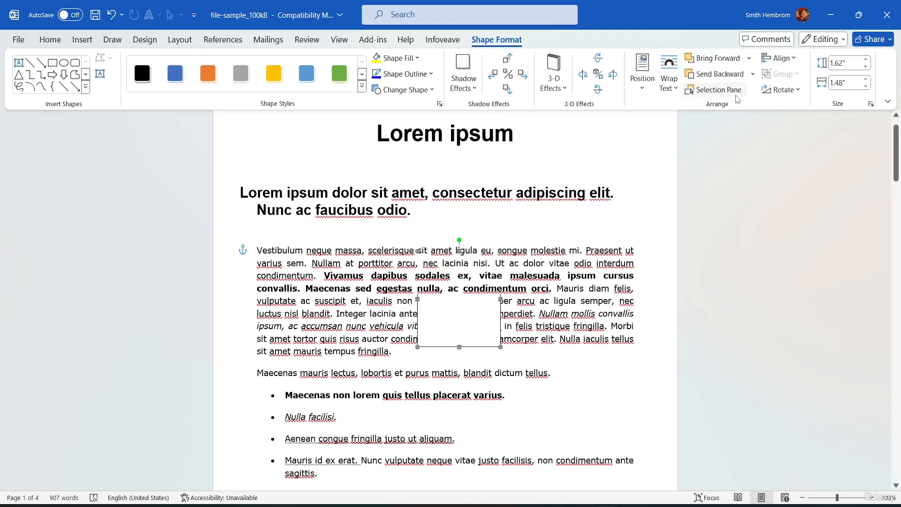
click(749, 58)
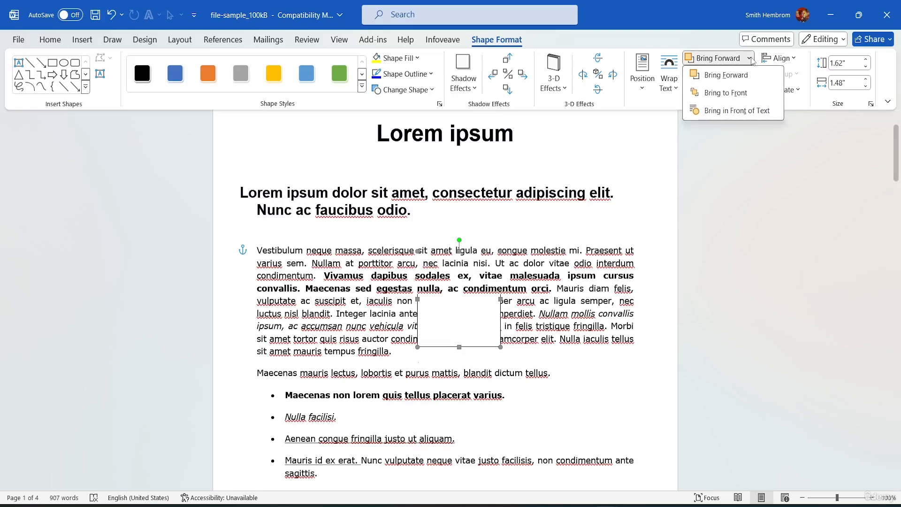
click(722, 93)
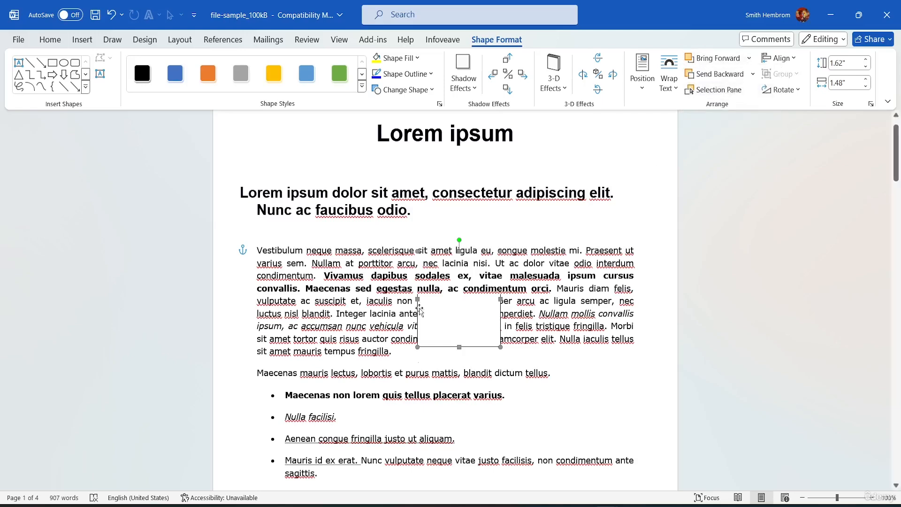
Apply the orange shape style to the rectangle and move it between the subheading and the start of the first body paragraph.
drag(462, 322, 364, 438)
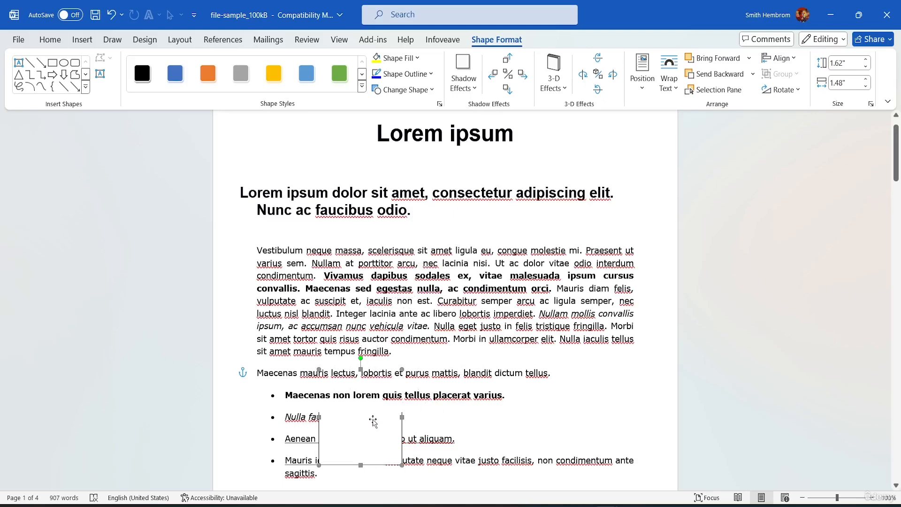
click(207, 73)
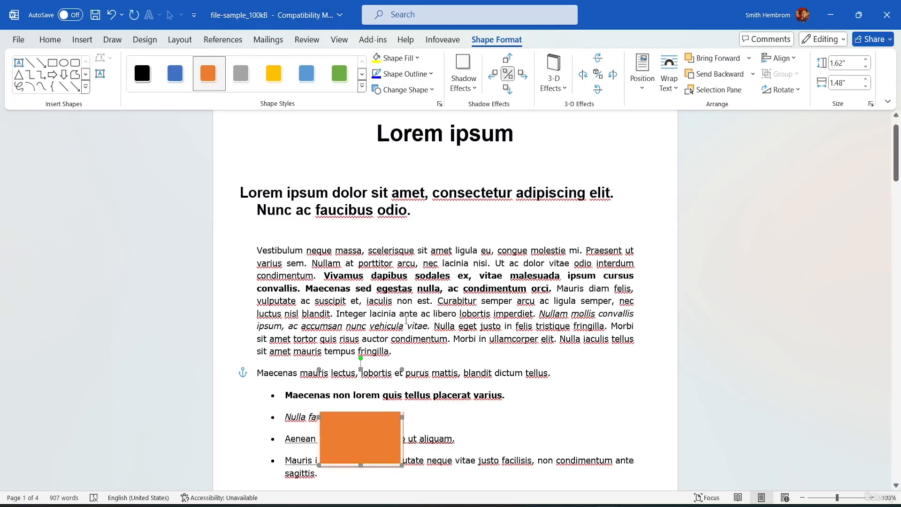
drag(376, 437, 310, 231)
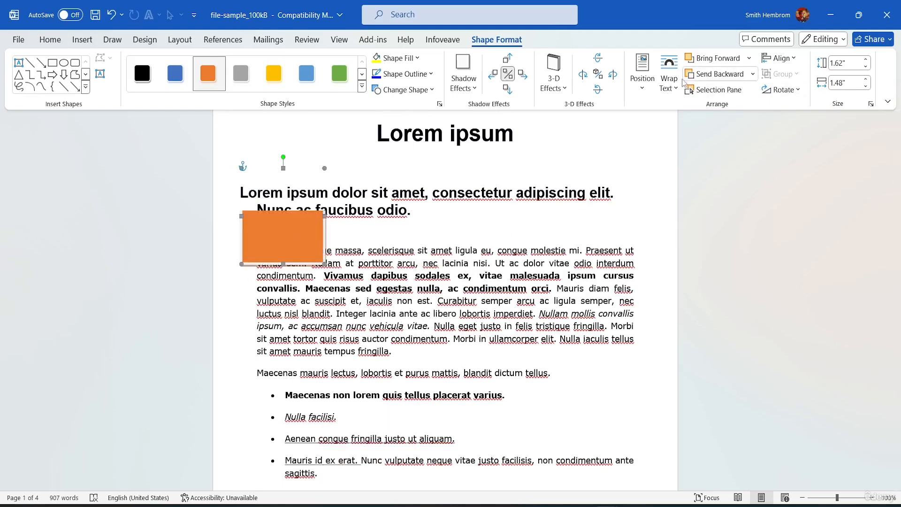
Bring the orange rectangle to the front and move it over the start of the first body paragraph's last lines.
click(750, 58)
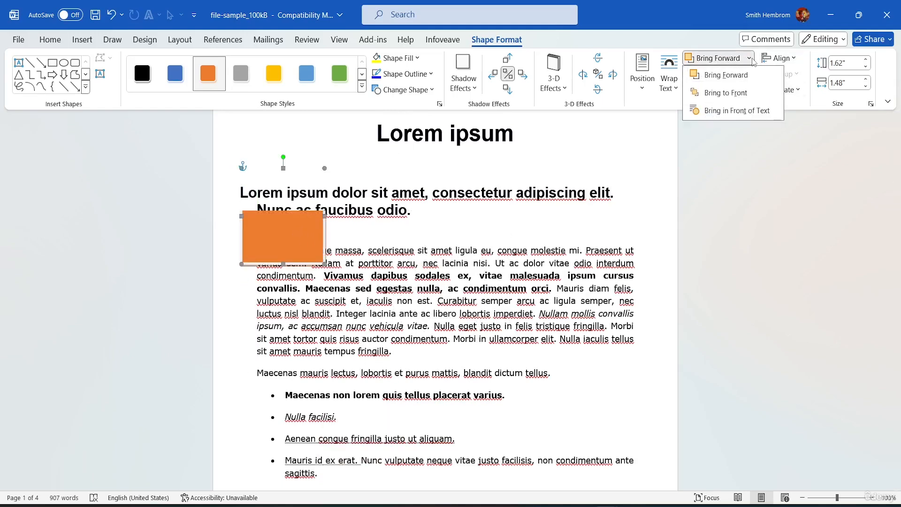
click(727, 94)
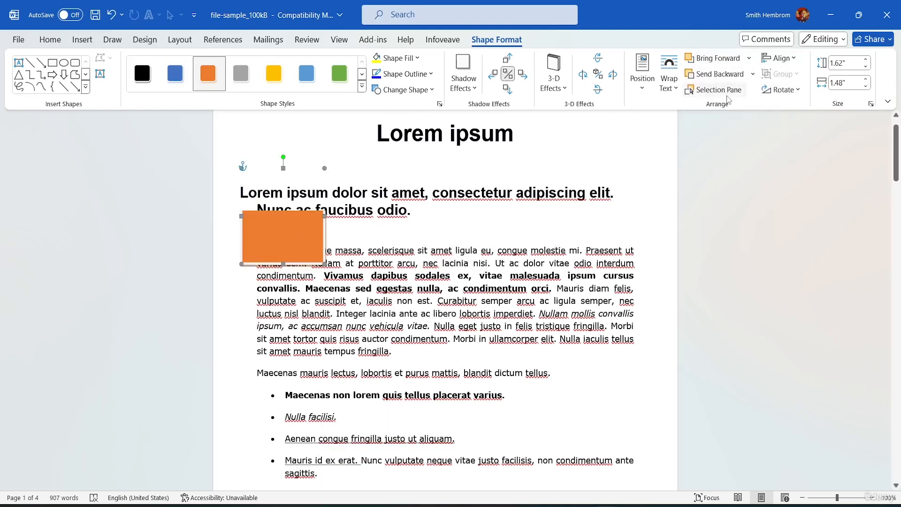
click(749, 59)
click(732, 94)
drag(273, 236, 312, 350)
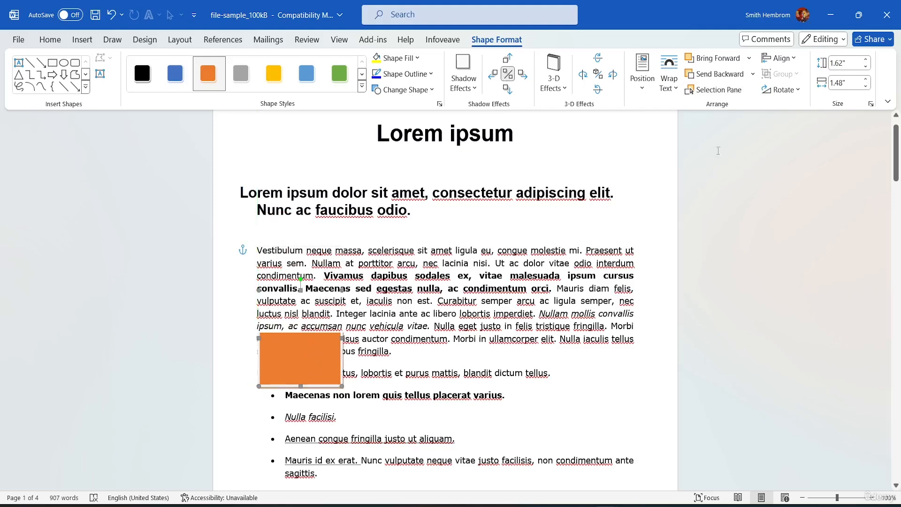
Apply Square text wrapping to the orange rectangle, nudge it upward, and resize its height to about 1.14".
click(669, 77)
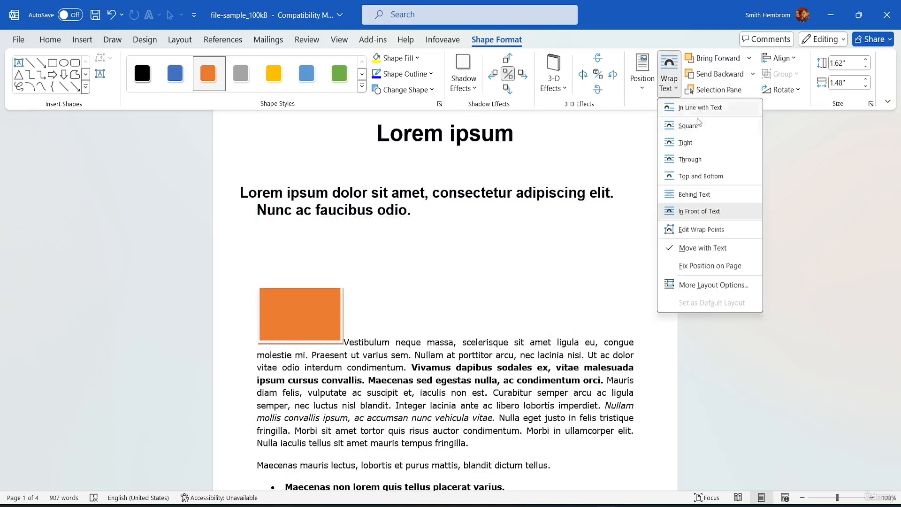
click(699, 128)
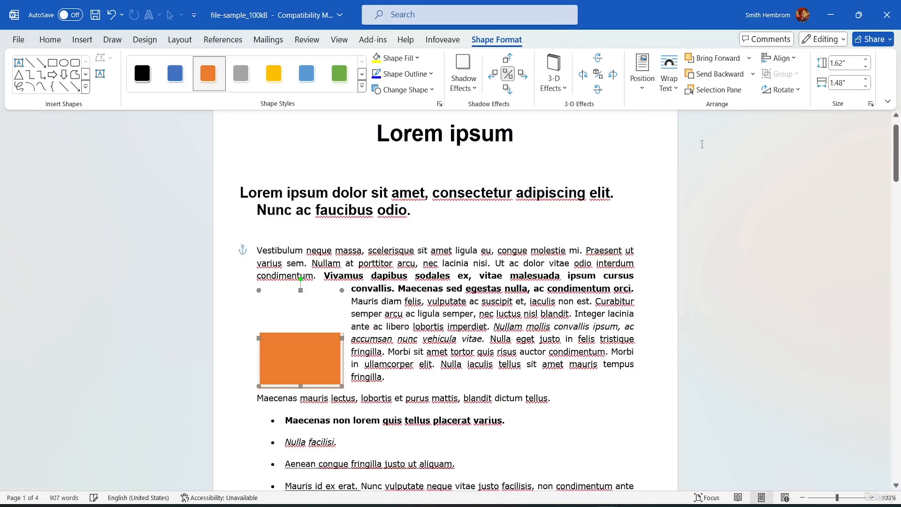
drag(318, 352, 317, 341)
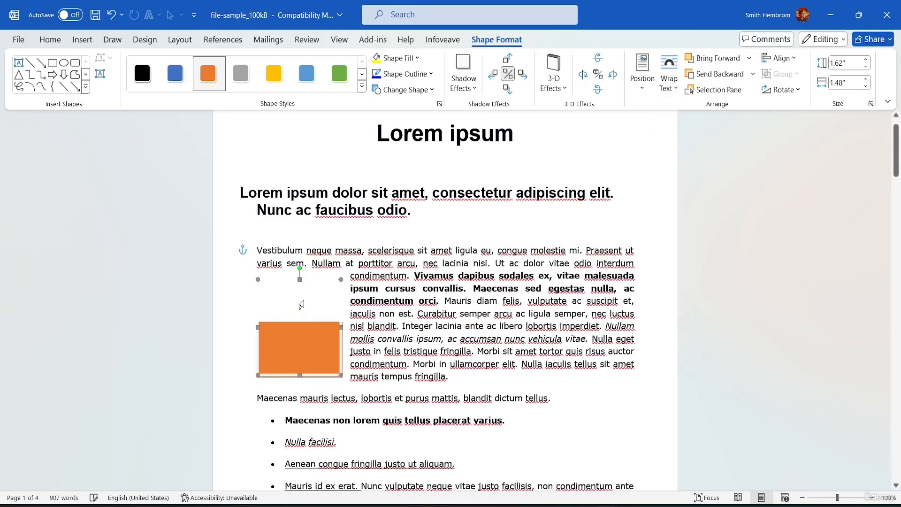
drag(298, 281, 300, 333)
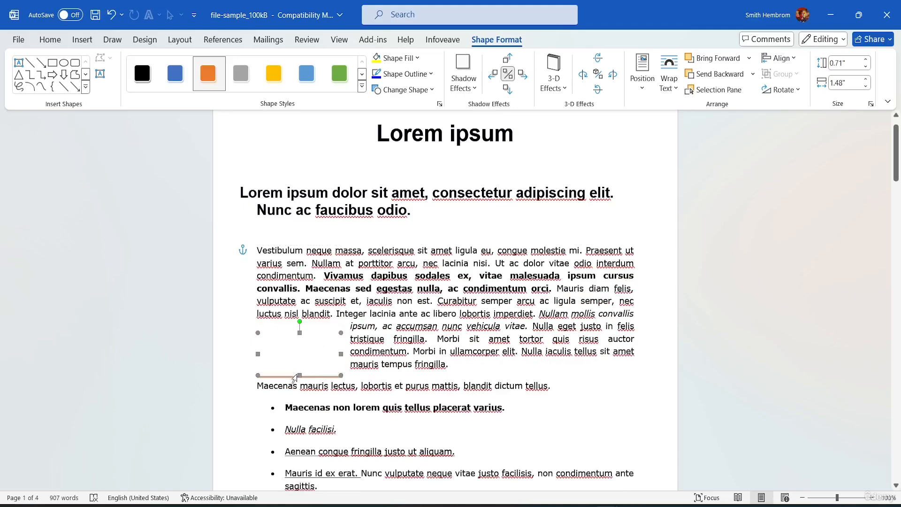
drag(301, 375, 300, 401)
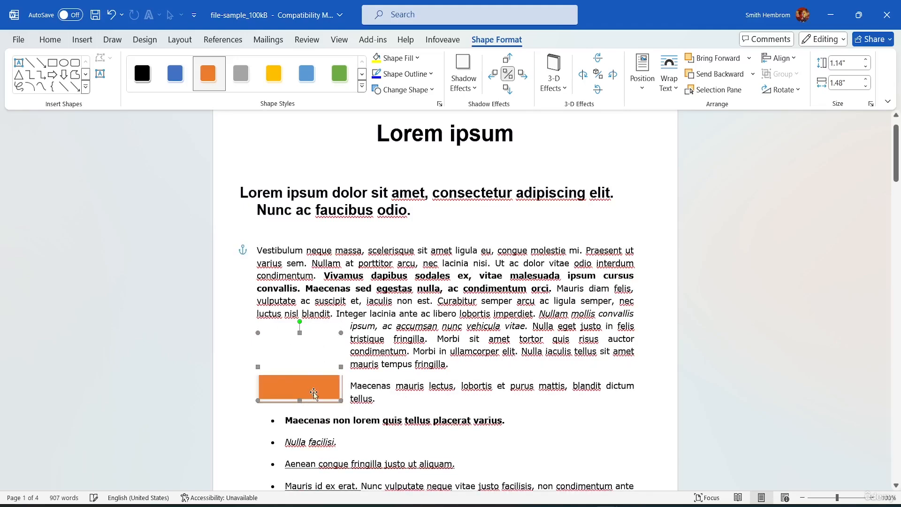
Undo all rectangle edits, including its resizing, wrapping, moves, style and insertion.
key(ctrl+z)
key(ctrl+z)
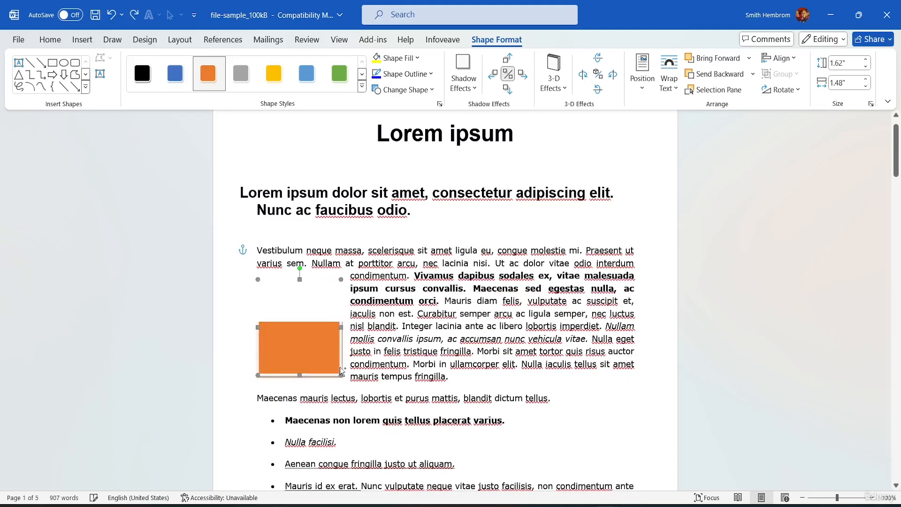
key(ctrl+z)
key(ctrl+z)
key(ctrl+z)
key(ctrl+z)
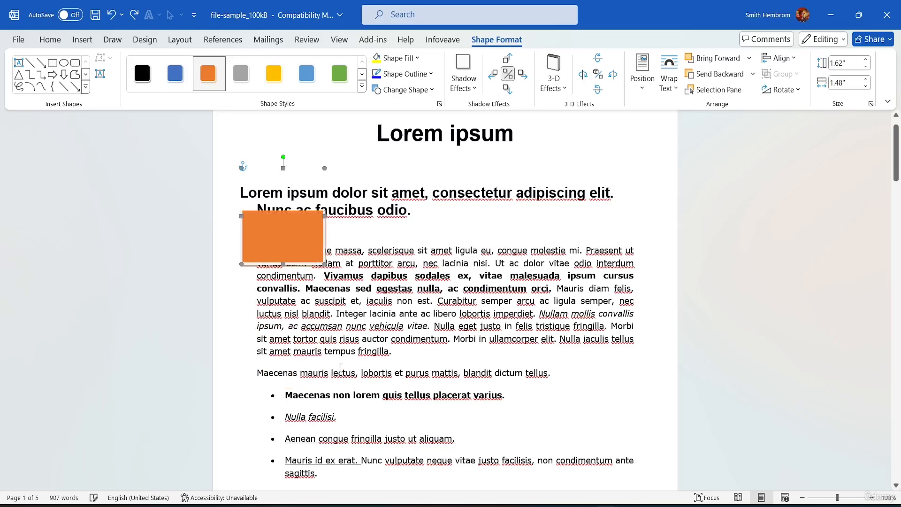
key(ctrl+z)
key(ctrl+z)
key(ctrl+z)
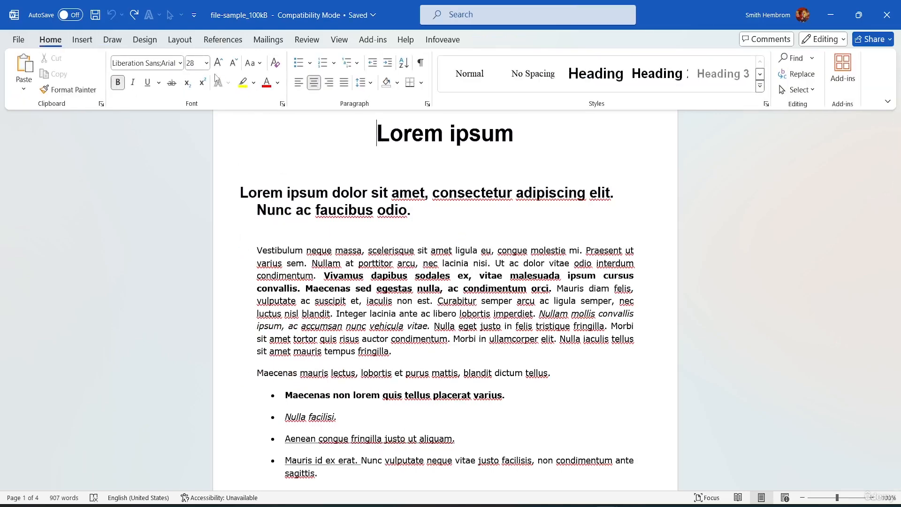
Draw an oval about 1.88" high and 1.56" wide over the line ends of the first body paragraph, and undo it.
click(82, 40)
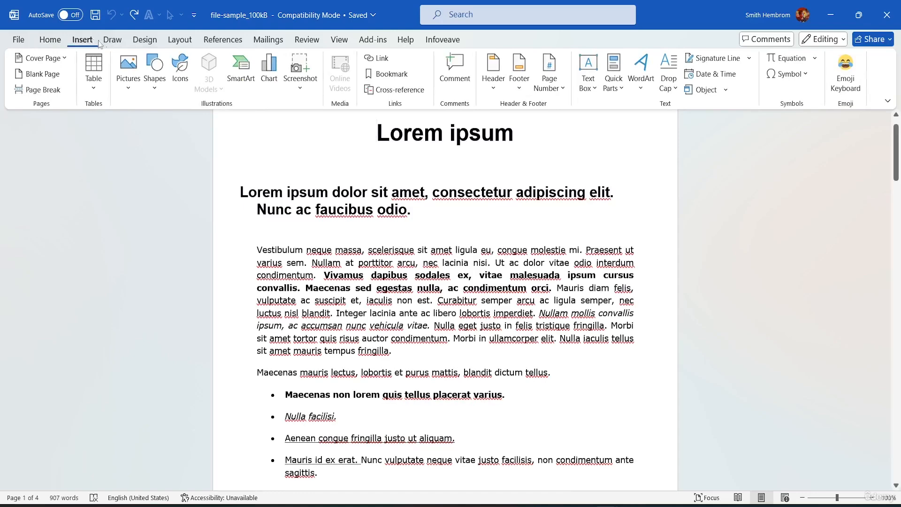
click(155, 77)
click(196, 125)
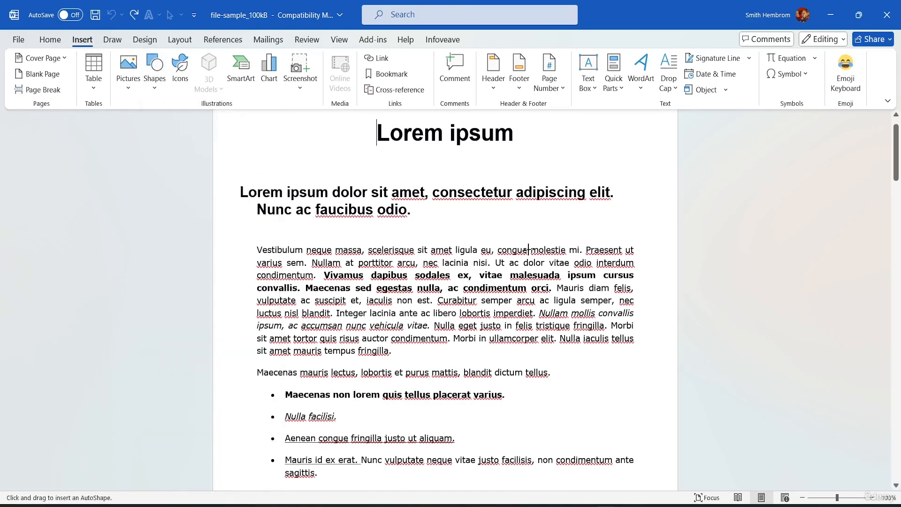
drag(461, 219, 611, 309)
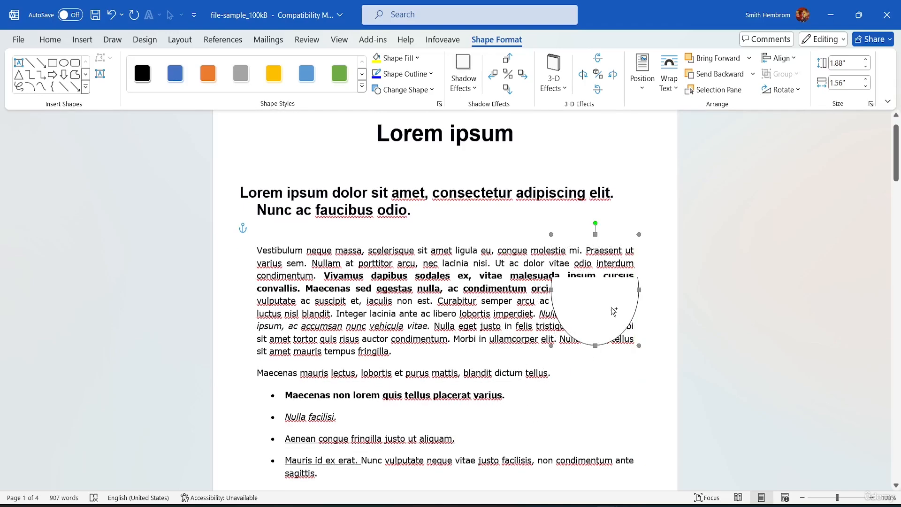
key(ctrl+z)
key(ctrl+z)
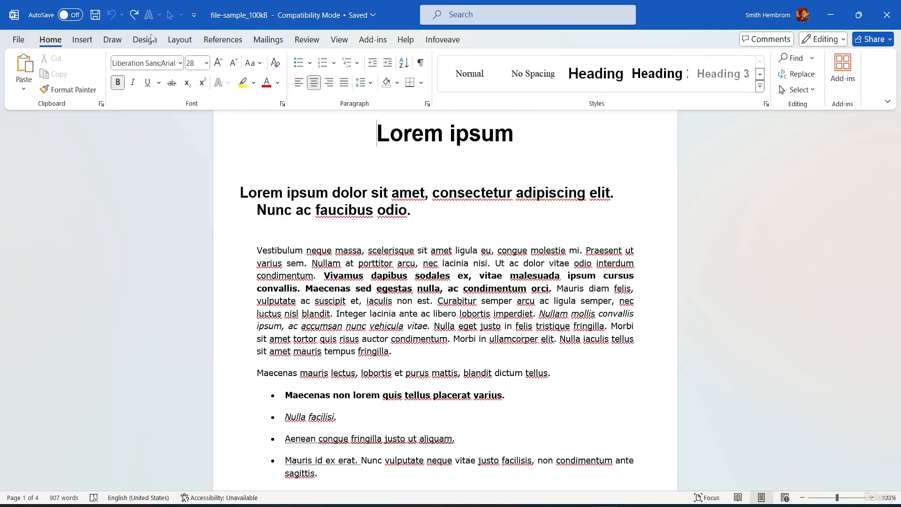
Draw a rectangle about 0.57" high and 0.51" wide over the start of the "Lorem ipsum dolor sit amet" heading.
click(82, 41)
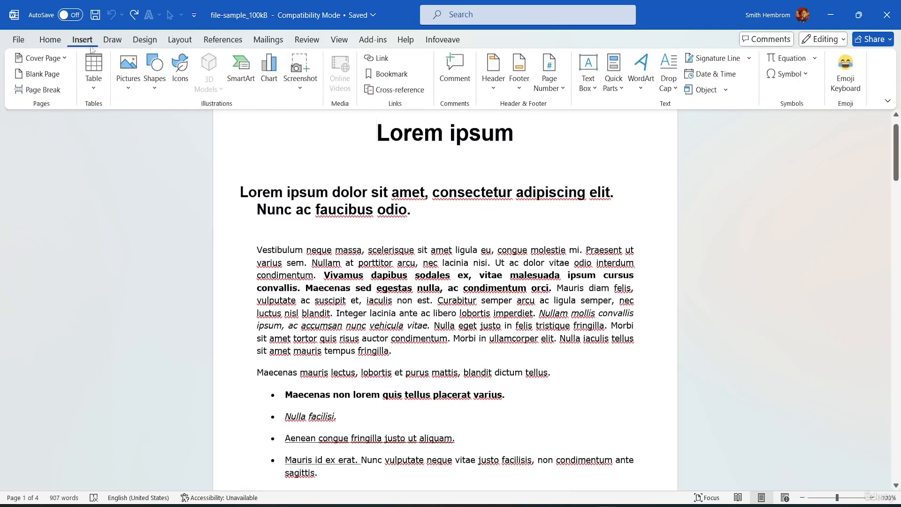
click(154, 71)
click(183, 124)
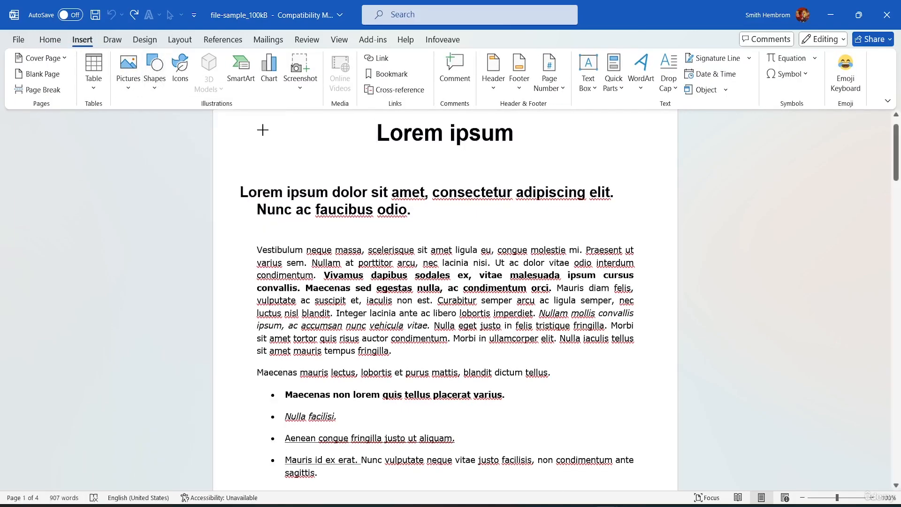
drag(286, 152, 290, 160)
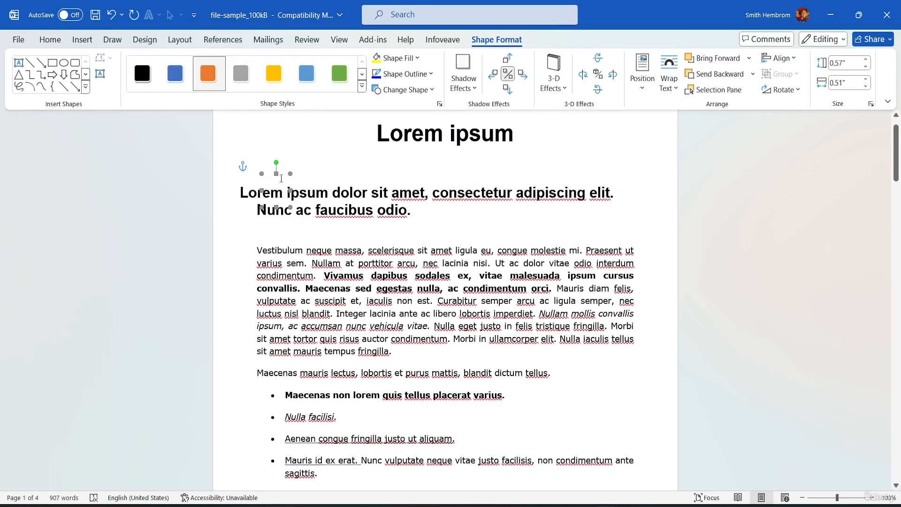
drag(303, 206, 277, 194)
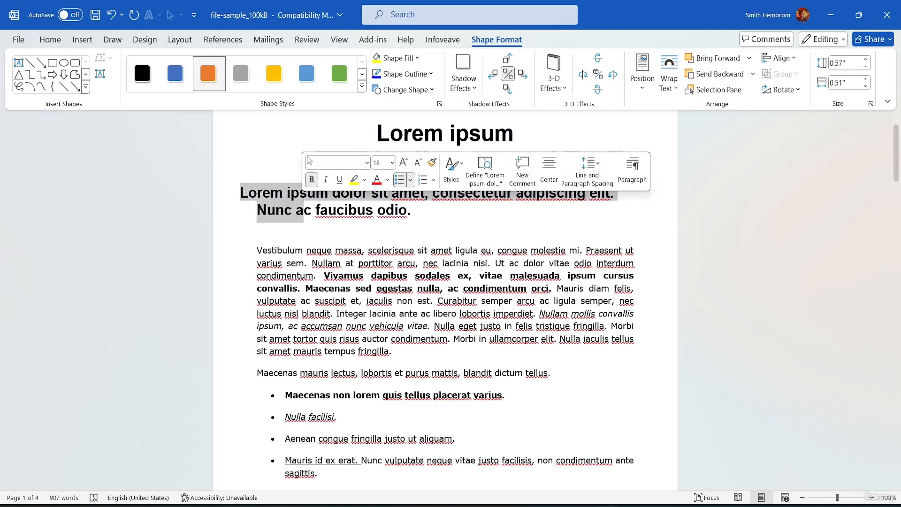
click(315, 123)
Draw an up block arrow about 0.78" high and 1.63" wide over the first lines of the "In non mauris justo" paragraph on page 2.
scroll(442, 209, down, 4)
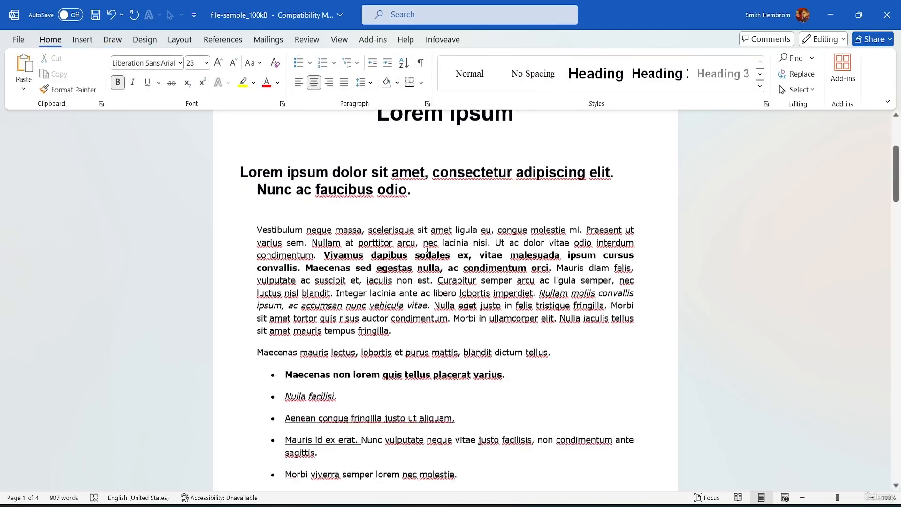
scroll(423, 212, up, 4)
scroll(418, 214, down, 4)
scroll(418, 214, down, 10)
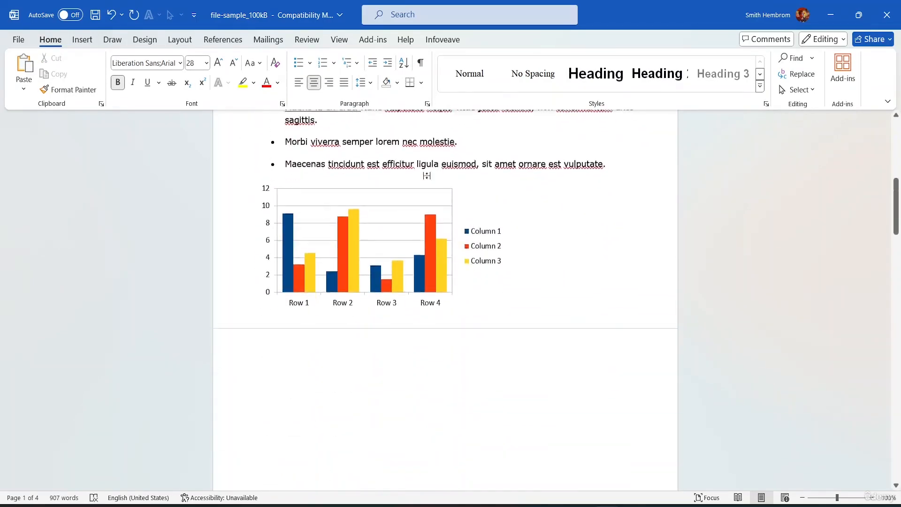
scroll(430, 153, up, 2)
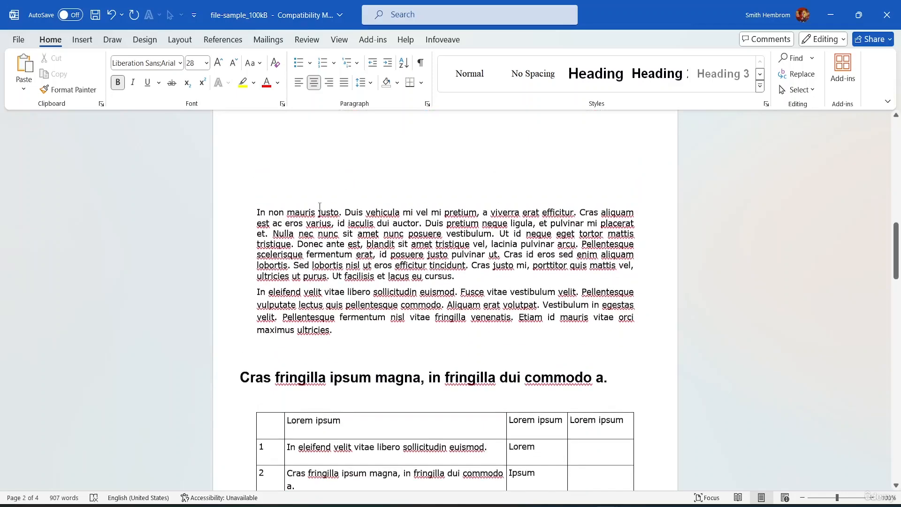
click(82, 40)
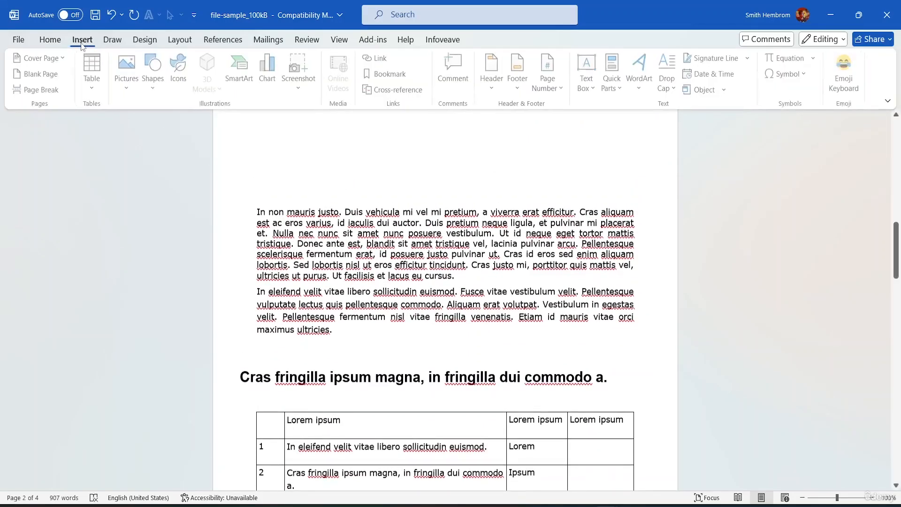
click(153, 71)
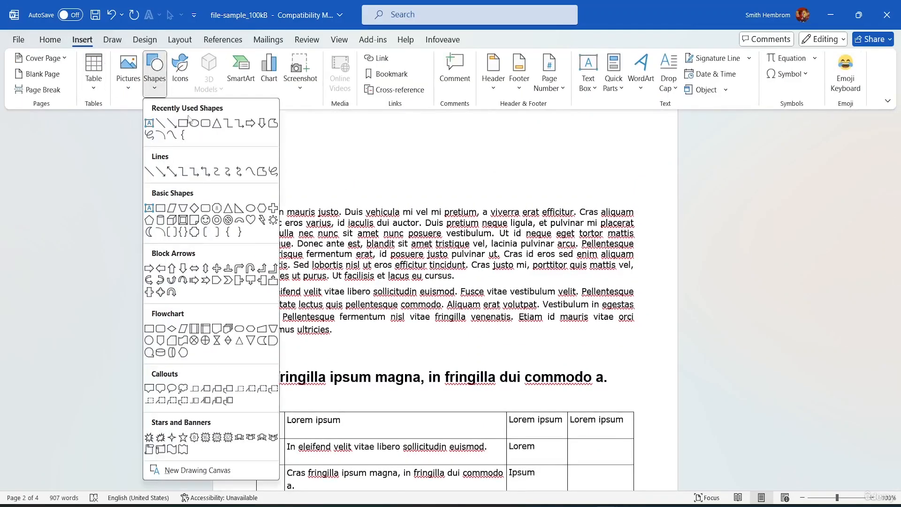
click(172, 268)
drag(323, 146, 416, 190)
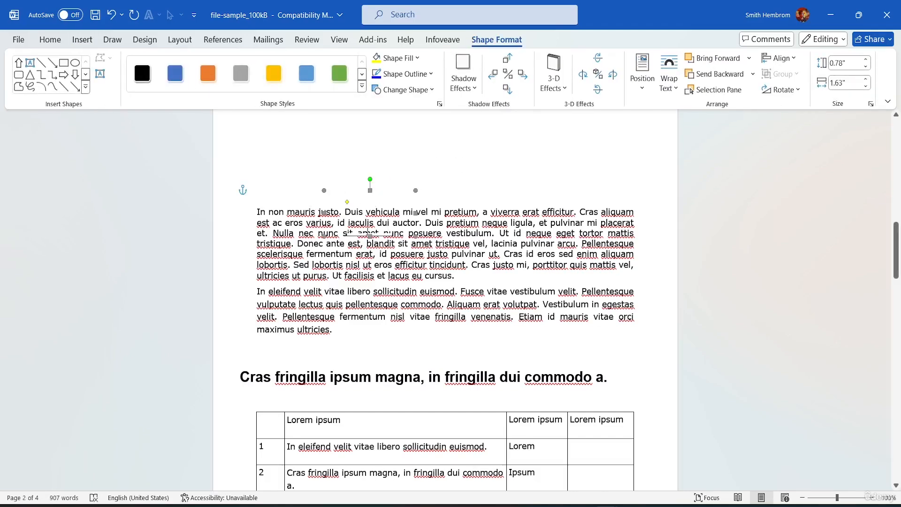
Position the up arrow in line with text and format it in the green shape style at a height of about 1.77".
click(642, 79)
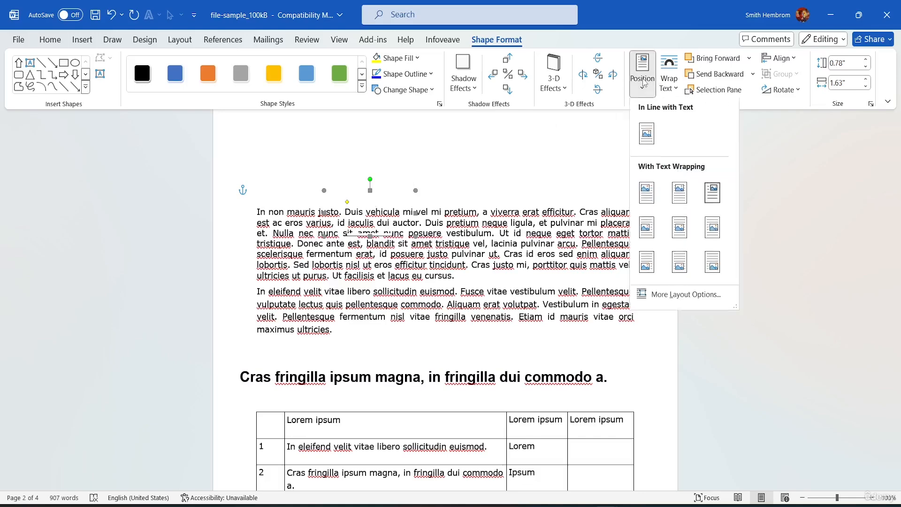
click(648, 134)
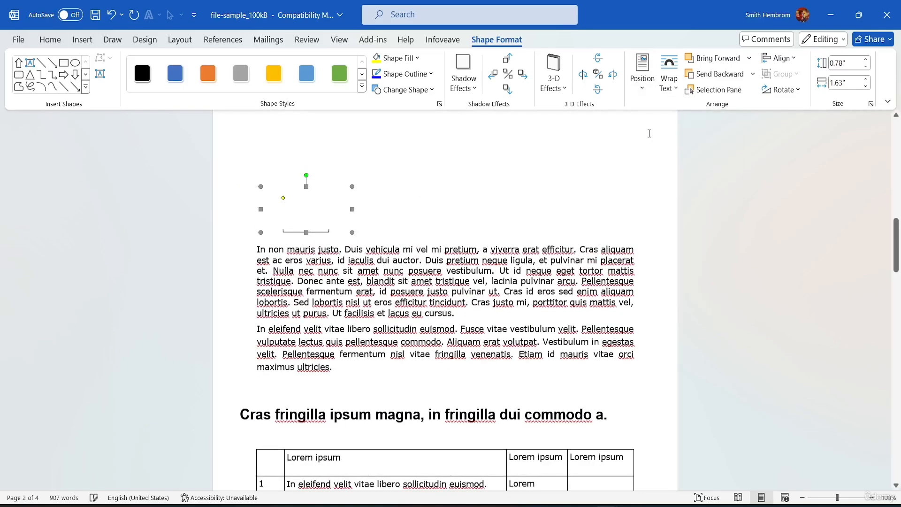
click(338, 74)
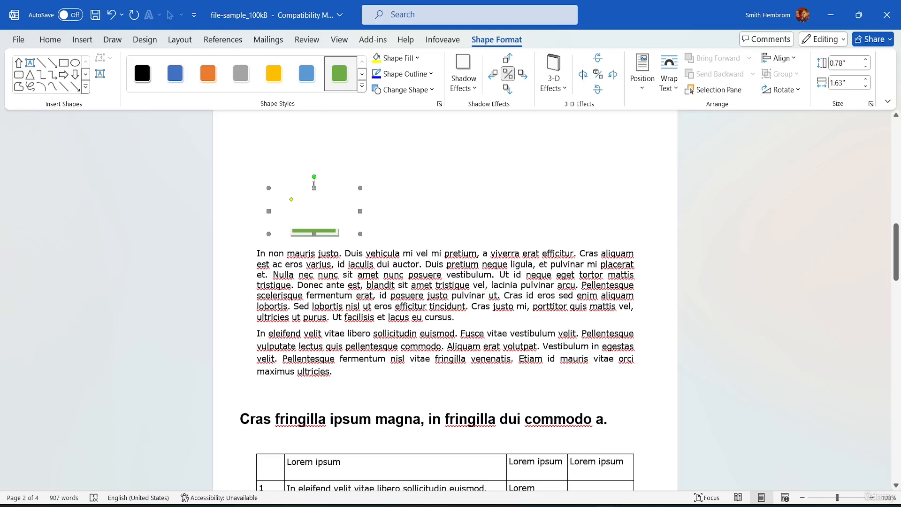
drag(313, 187, 327, 129)
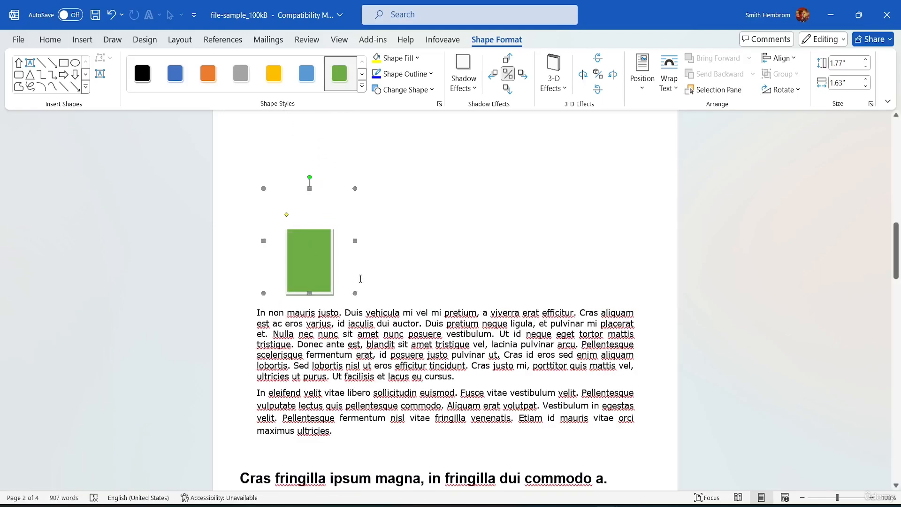
Apply Square text wrapping to the green arrow and move it via the second paragraph to near the start of the first paragraph.
click(669, 84)
click(690, 131)
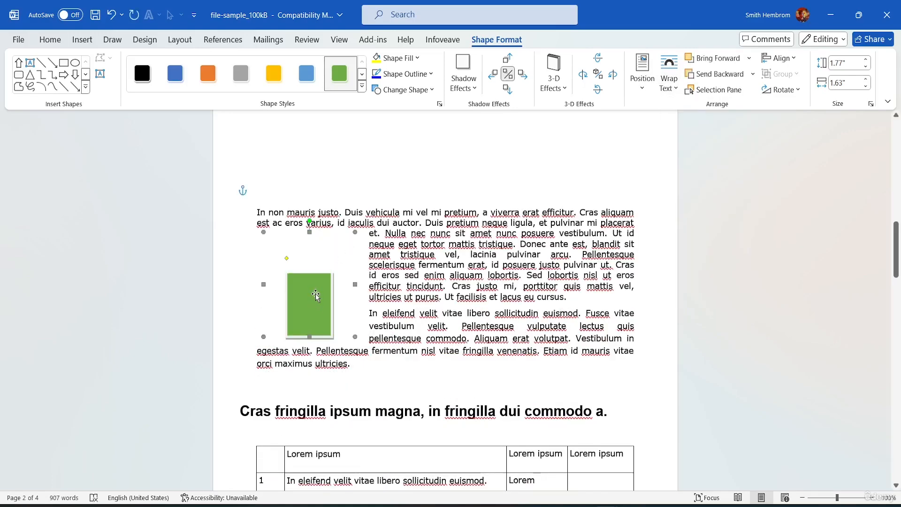
drag(316, 295, 432, 325)
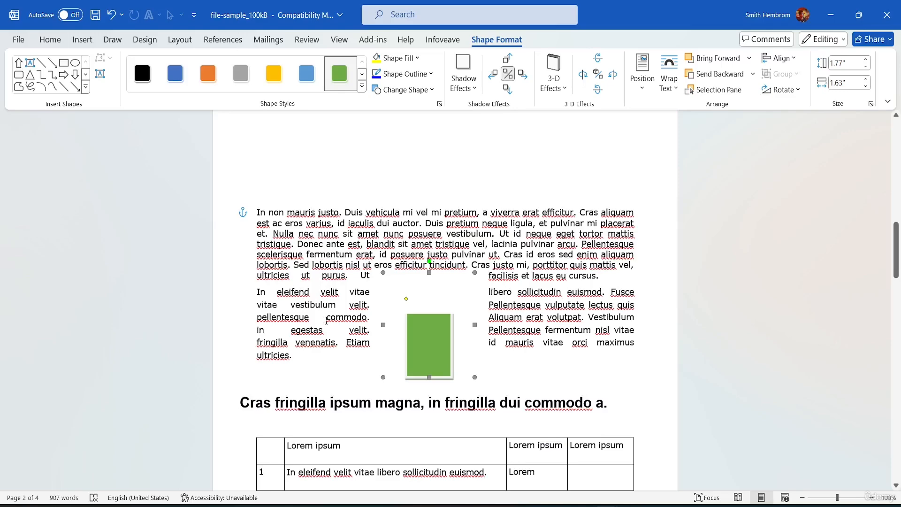
drag(432, 347, 362, 272)
Change the green arrow's text wrapping to Tight and on to Through, and move it to the middle of the text.
click(668, 80)
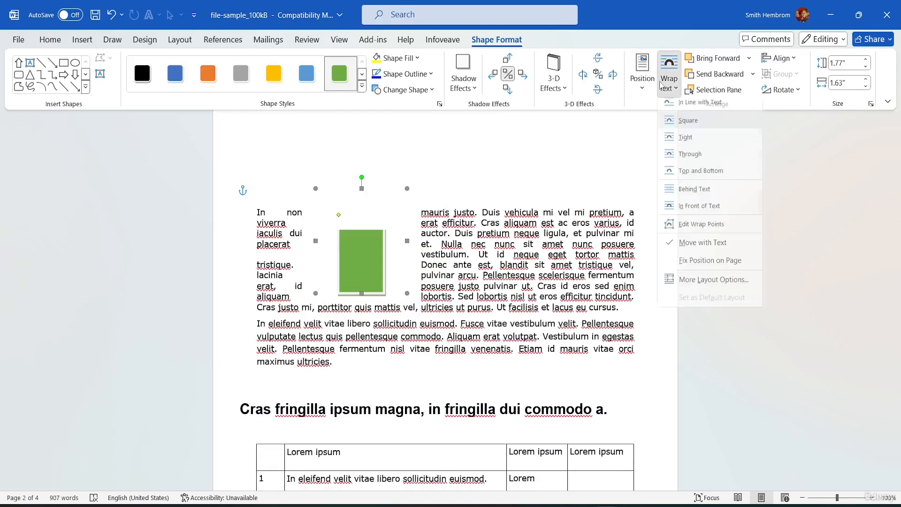
click(704, 144)
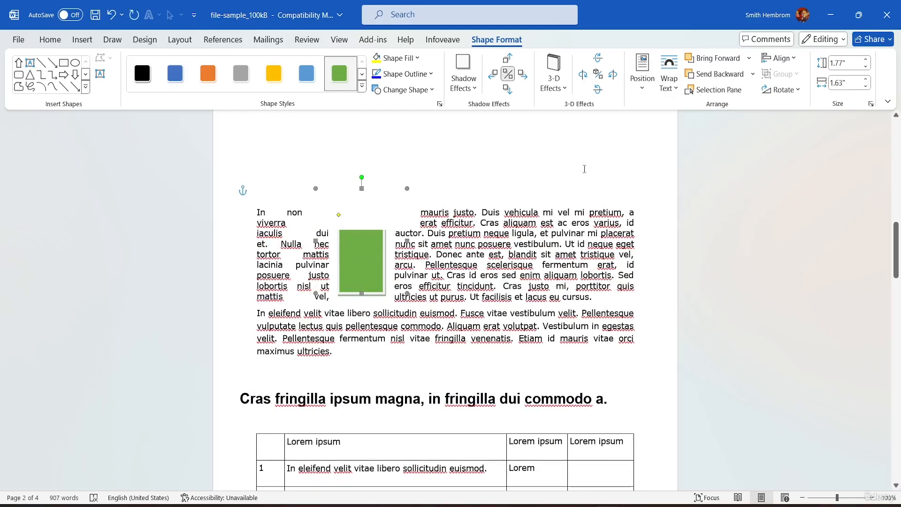
click(669, 80)
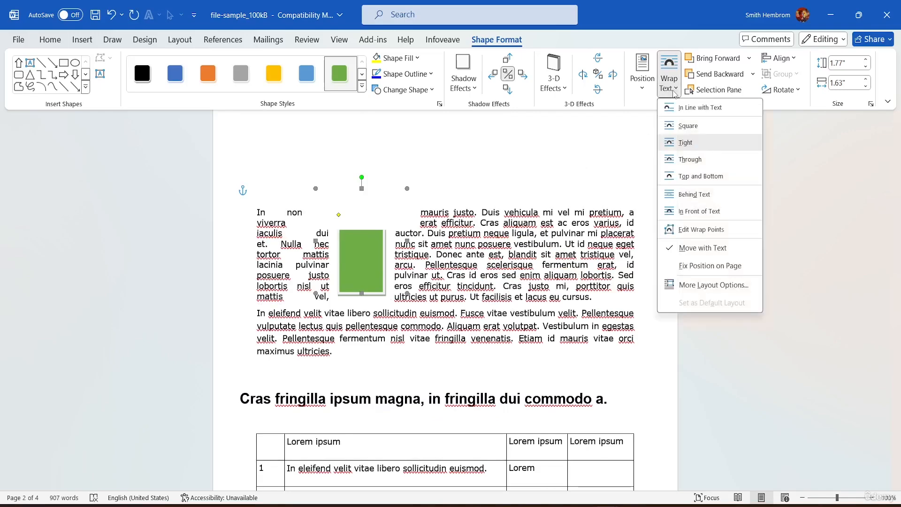
click(686, 159)
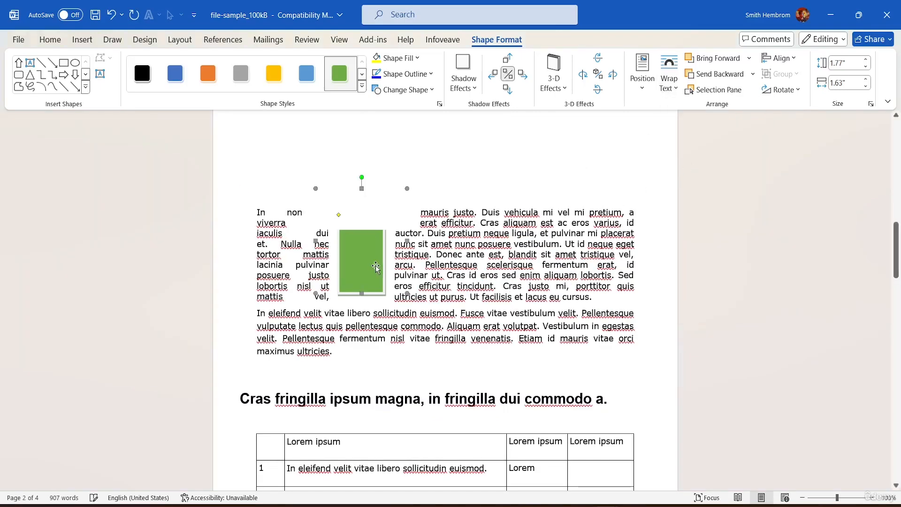
drag(378, 267, 460, 293)
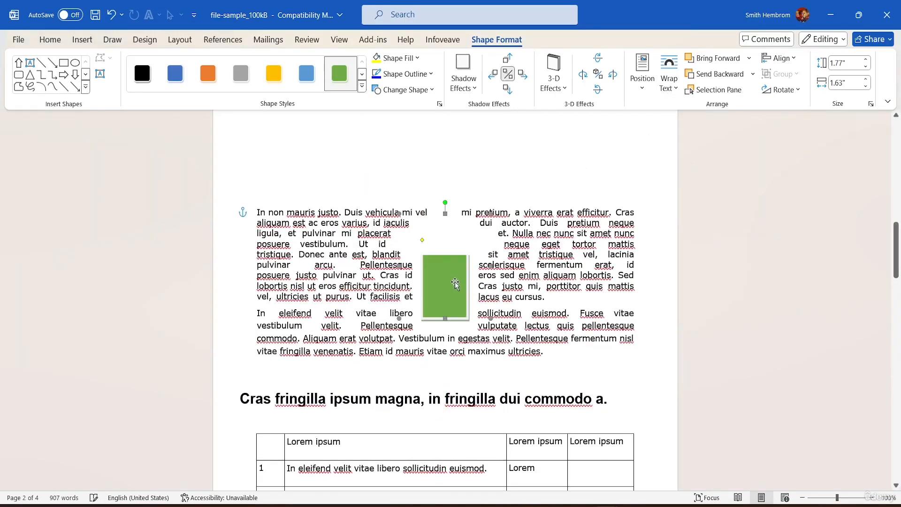
Edit the green arrow's wrap points, pulling its left inner point below the second paragraph and its right inner point into that paragraph's last line.
click(676, 90)
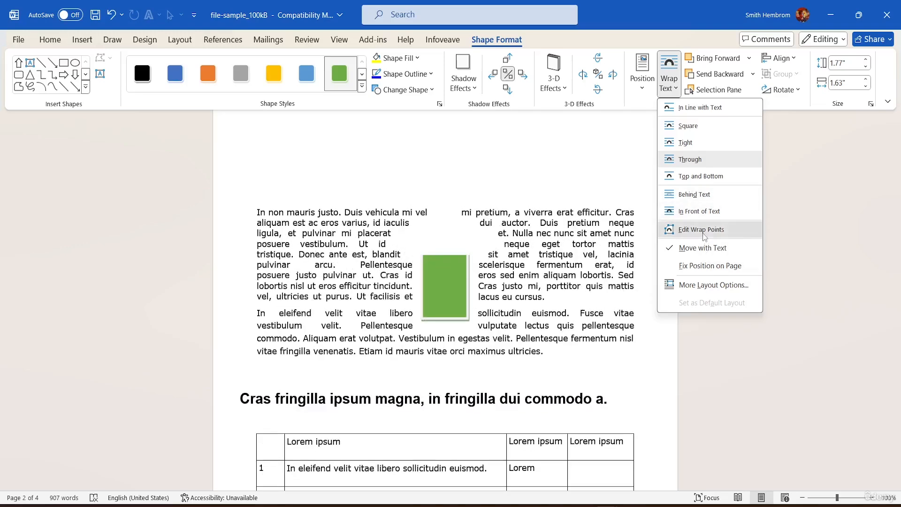
click(703, 230)
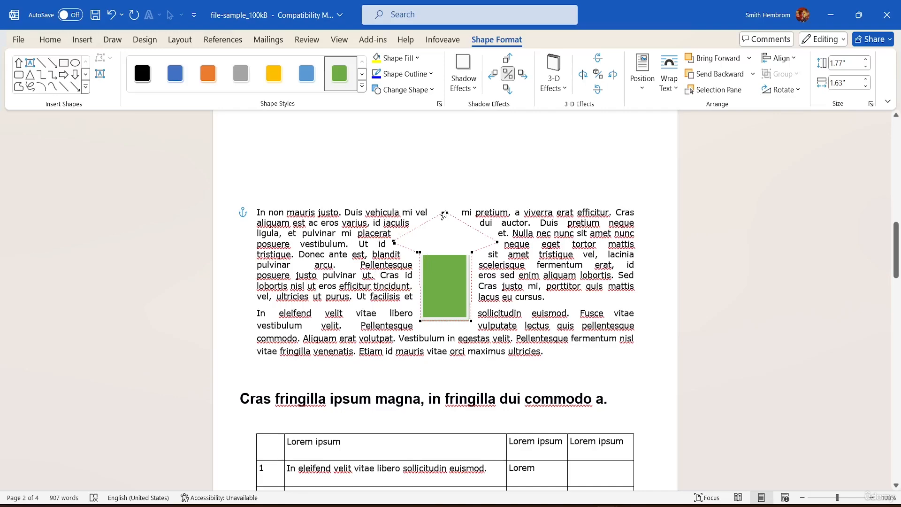
drag(444, 214, 422, 211)
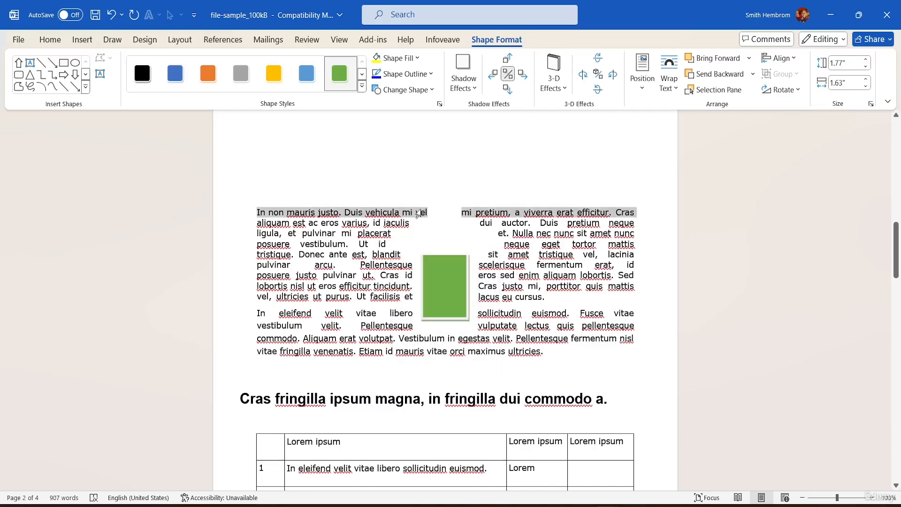
click(448, 294)
click(668, 85)
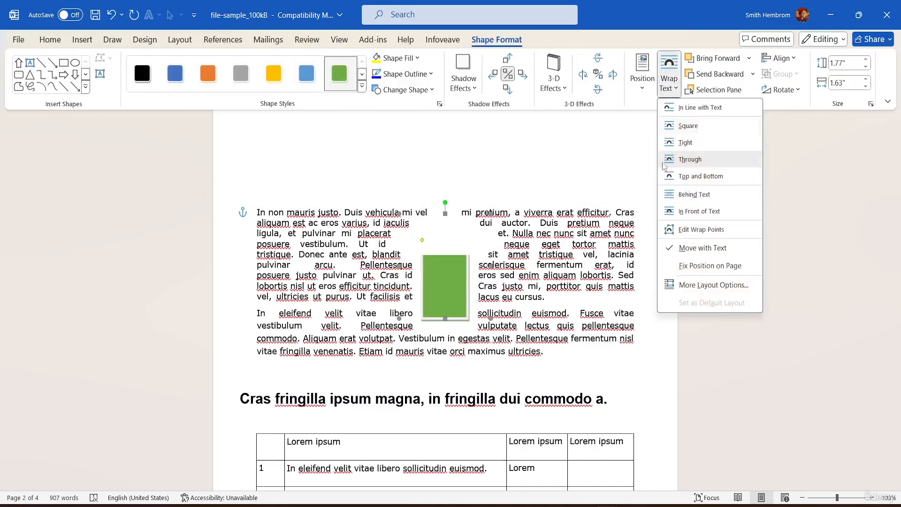
click(701, 234)
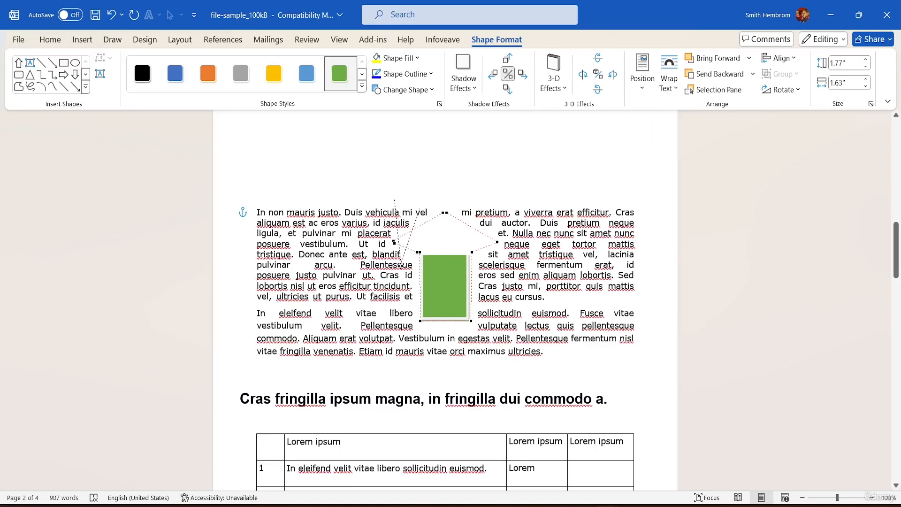
drag(375, 353, 374, 398)
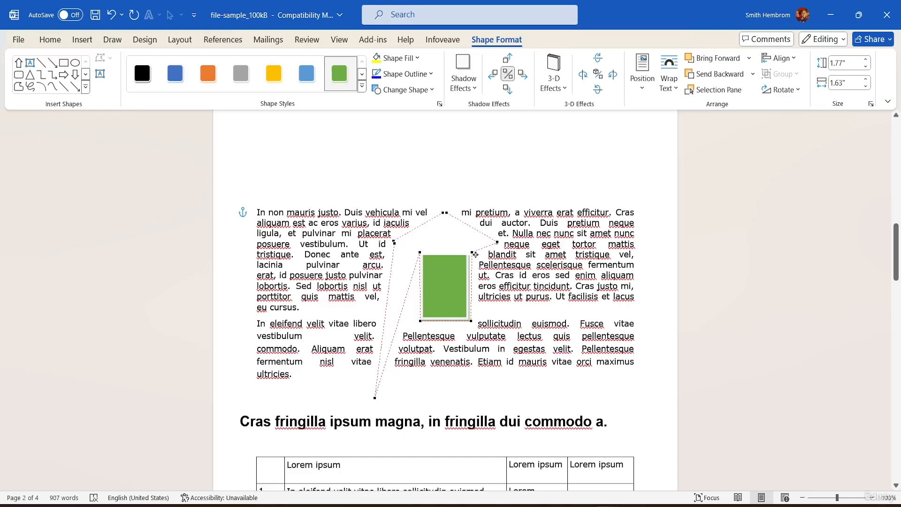
drag(472, 253, 542, 375)
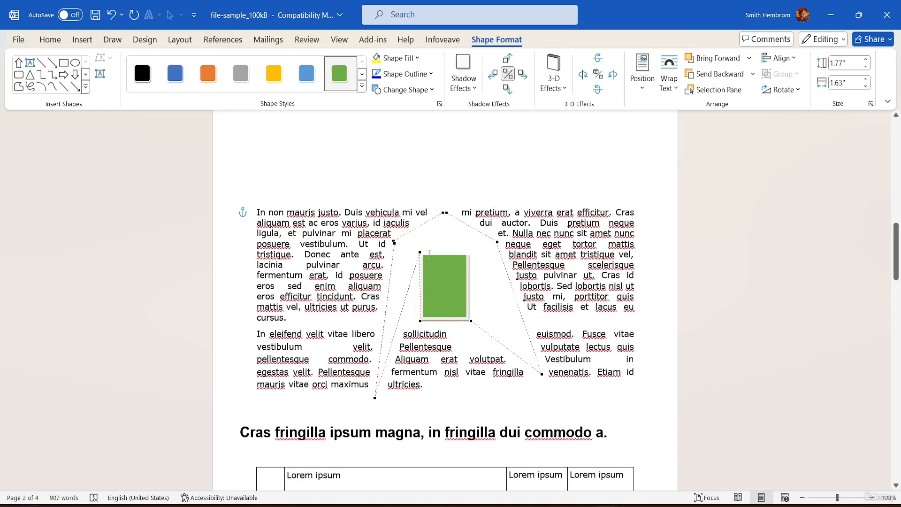
click(521, 155)
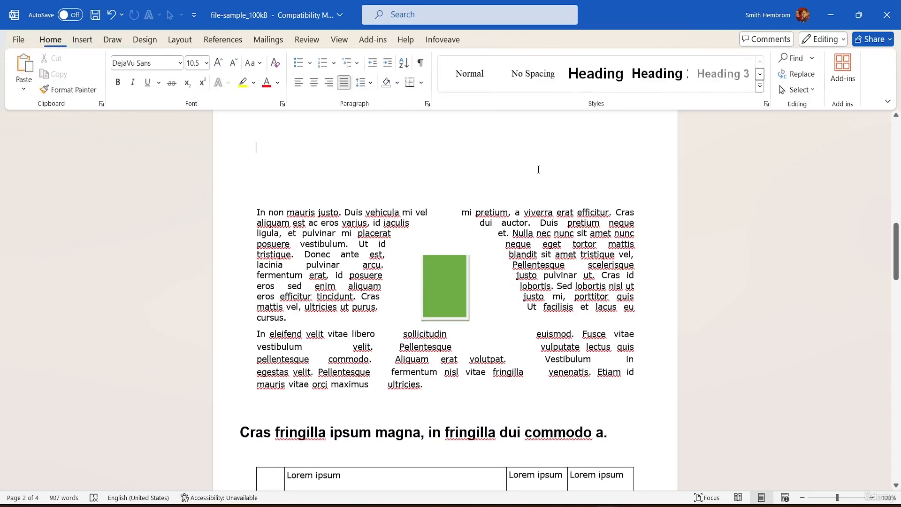
In the Shapes document, align the wavy blue-gray shape to the left margin, followed by centering it between the margins.
scroll(481, 243, up, 6)
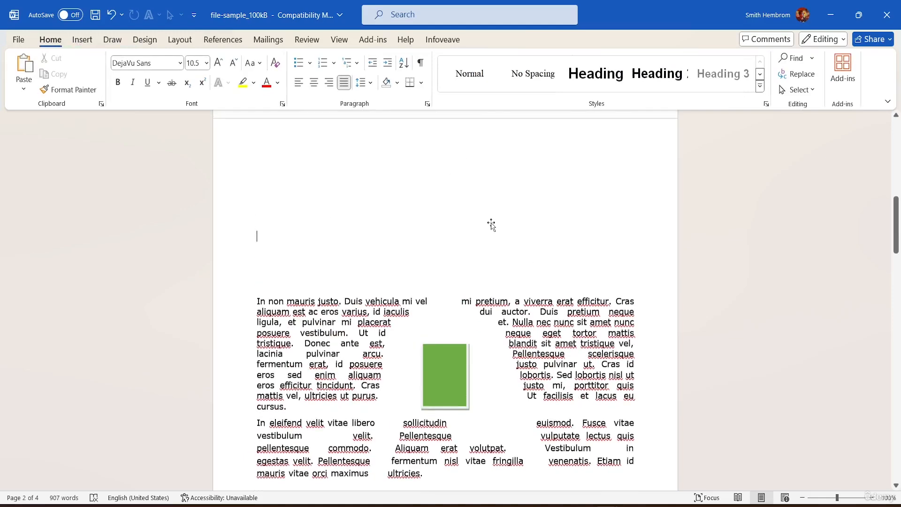
mouse_move(612, 505)
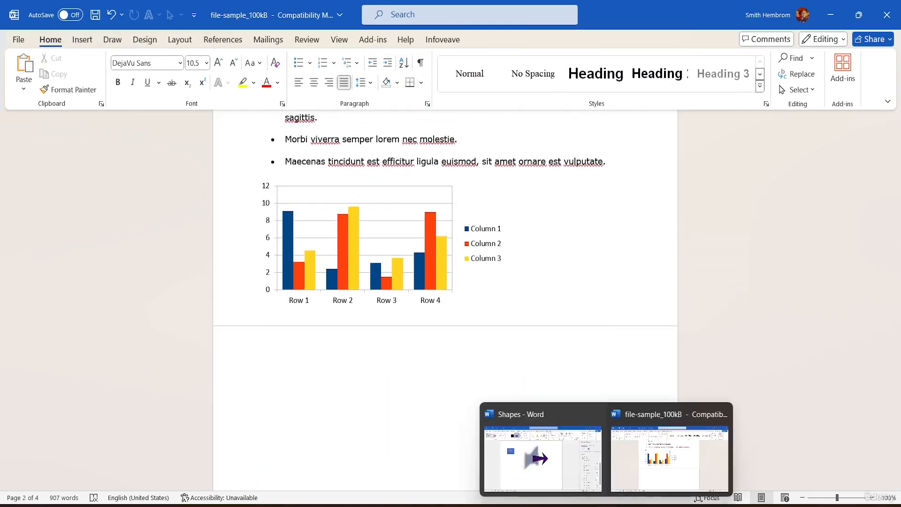
click(586, 461)
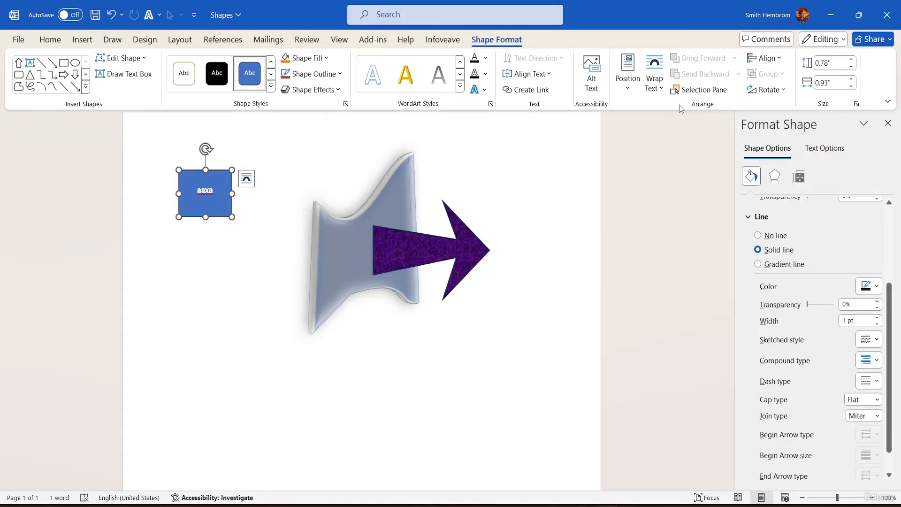
click(337, 236)
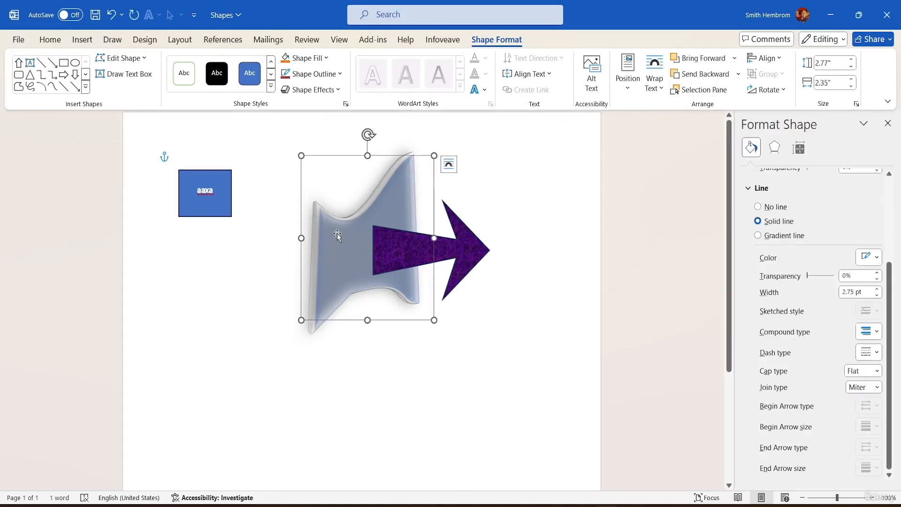
click(779, 58)
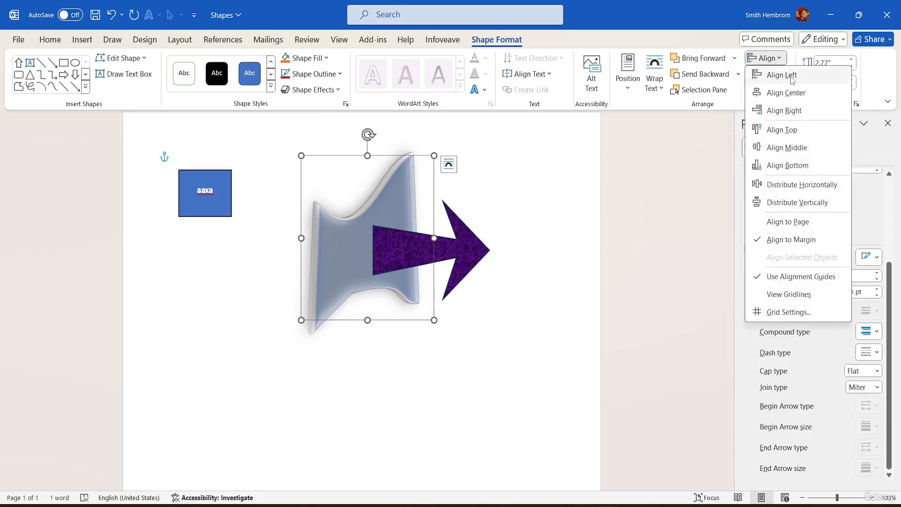
click(782, 74)
click(775, 58)
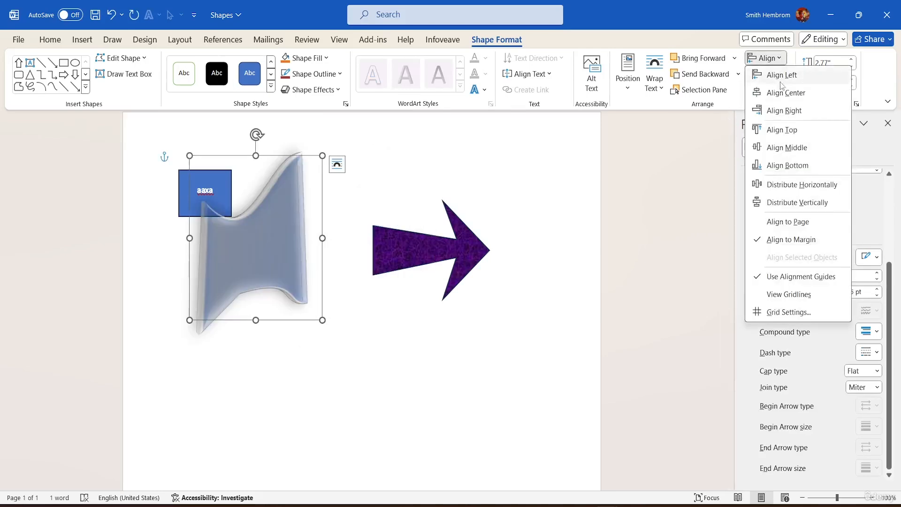
click(791, 92)
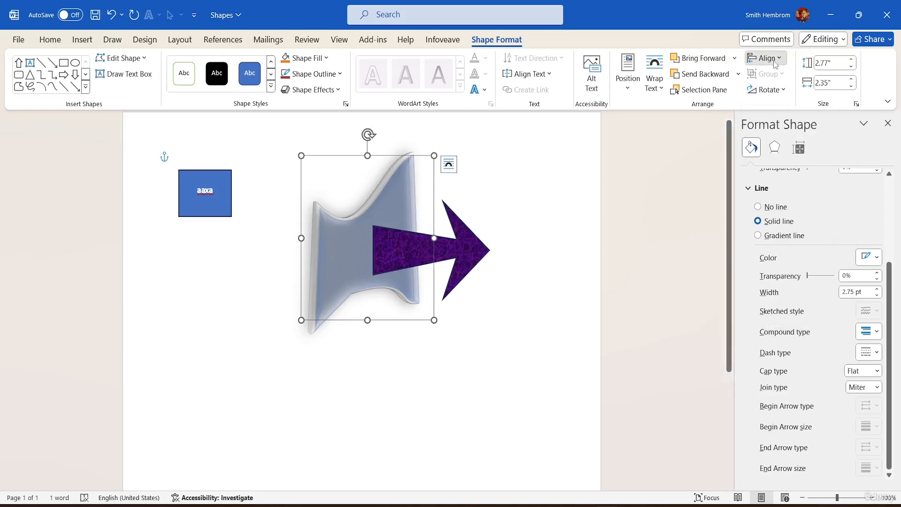
Align the wavy blue-gray shape to the right margin and to the top margin.
click(776, 58)
click(779, 107)
click(774, 59)
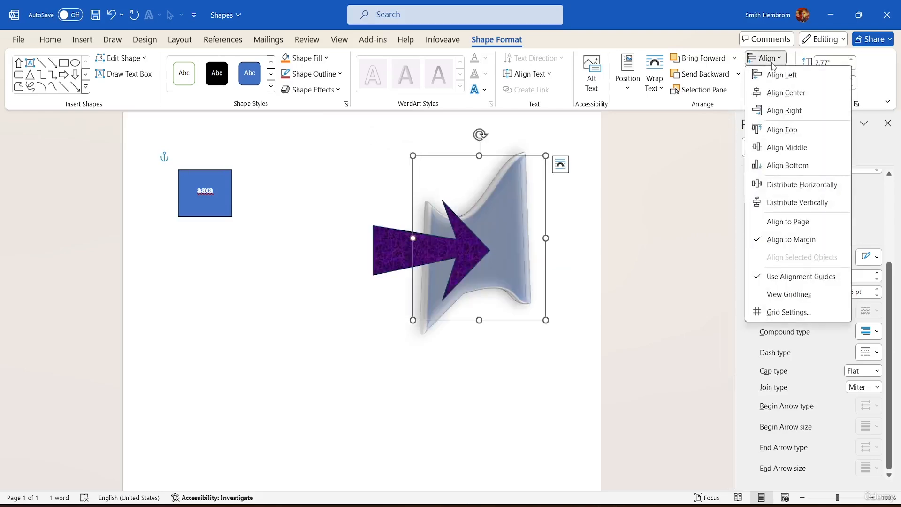
click(787, 125)
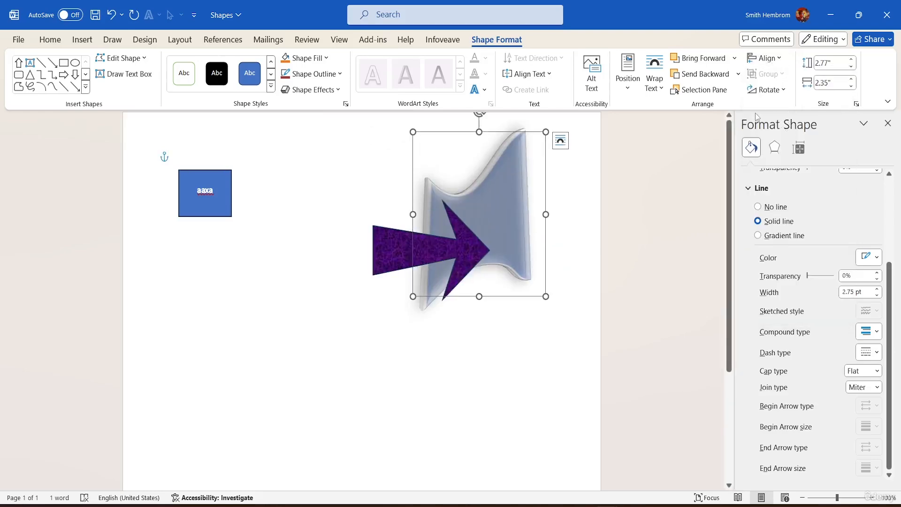
Distribute the wavy blue-gray shape horizontally and vertically on the page.
click(777, 63)
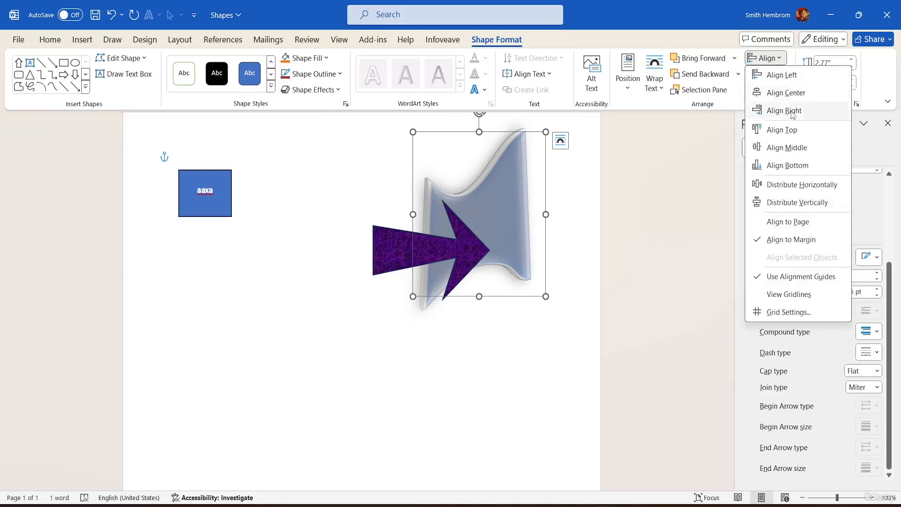
click(796, 188)
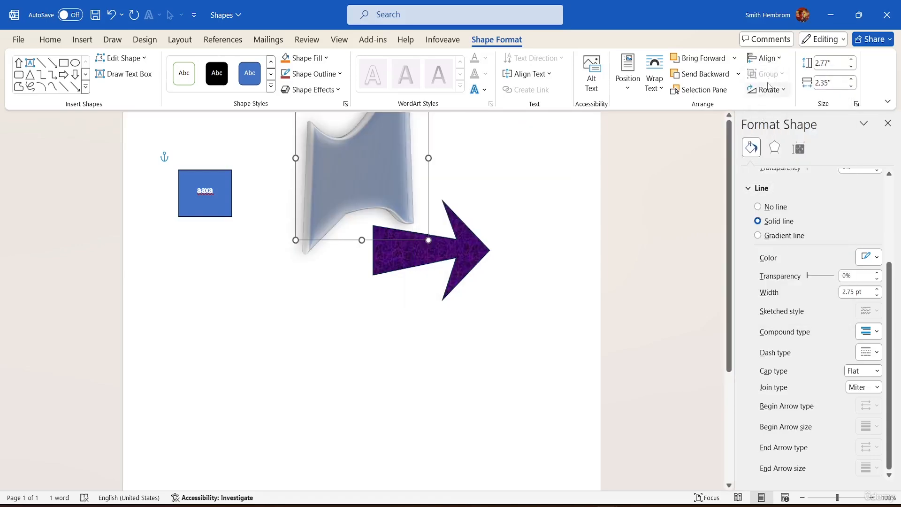
click(764, 58)
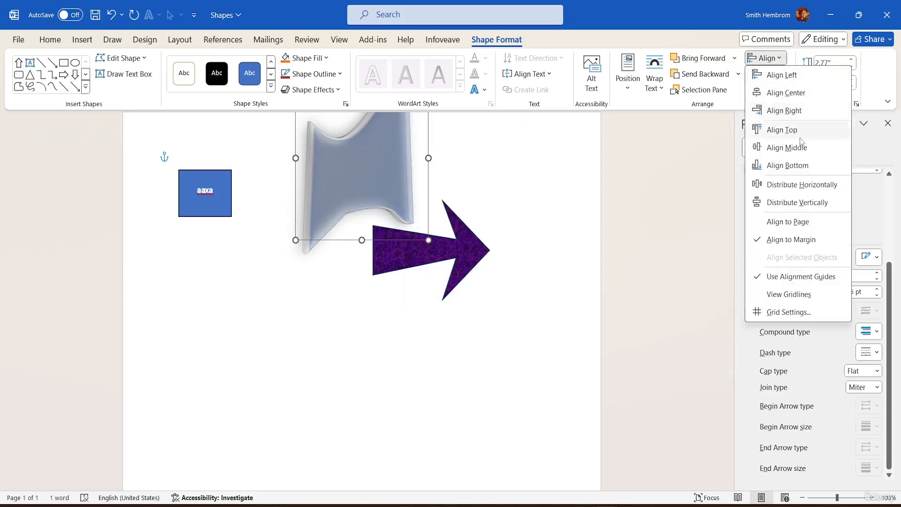
click(798, 202)
scroll(397, 263, down, 2)
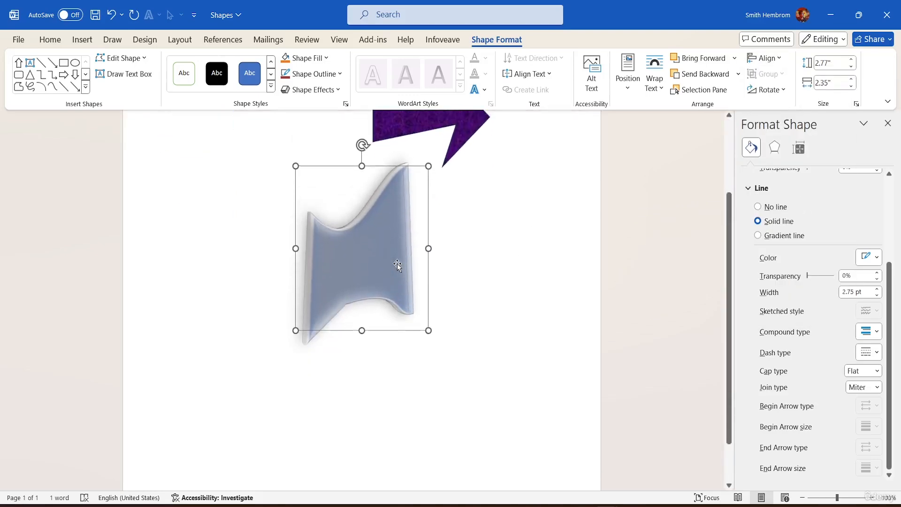
scroll(397, 264, up, 3)
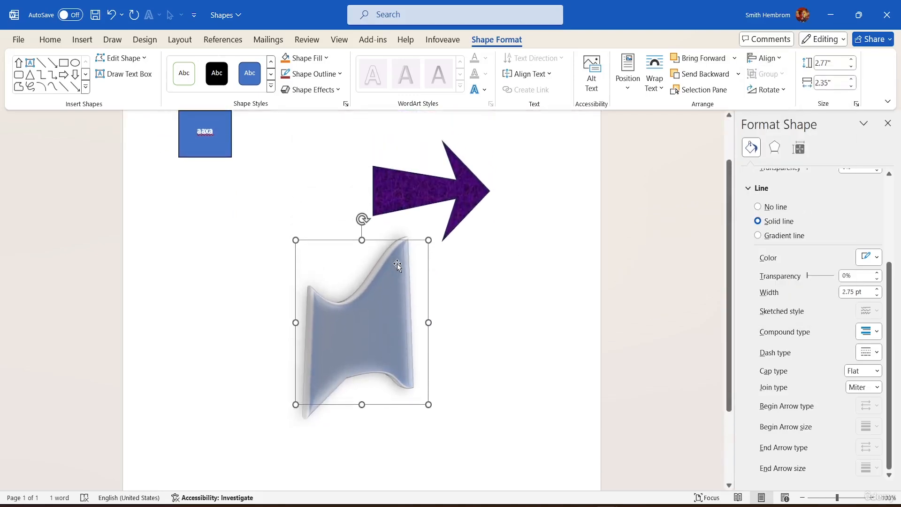
Reduce the wavy blue-gray shape's height to 2.2".
click(852, 67)
click(852, 67)
click(853, 67)
click(852, 67)
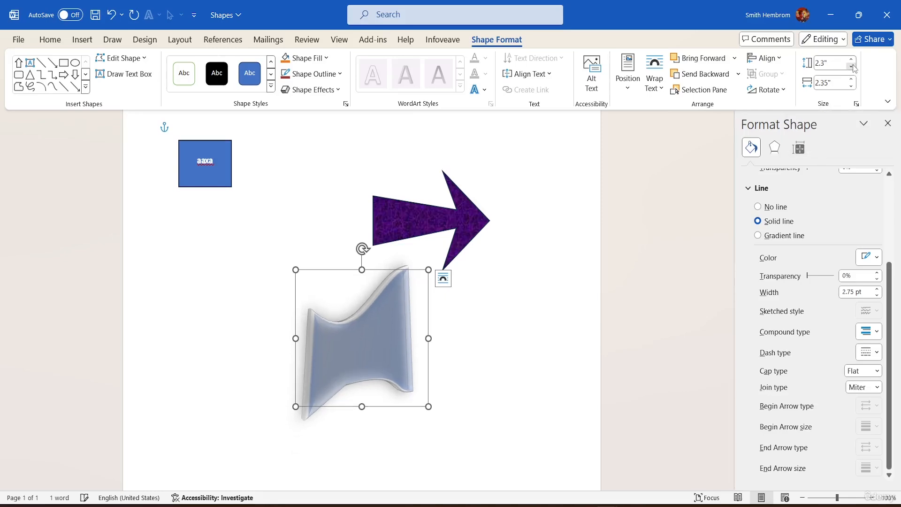
click(852, 67)
click(852, 67)
Narrow the wavy blue-gray shape below 2.1" and widen it again to a width of 2.5".
click(852, 86)
click(851, 86)
click(851, 86)
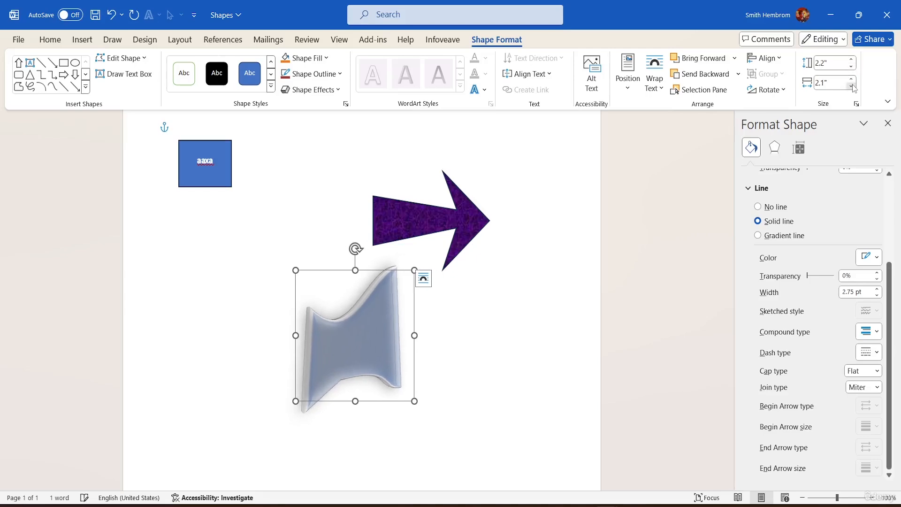
click(852, 86)
click(851, 78)
click(852, 79)
click(851, 78)
click(851, 78)
click(852, 78)
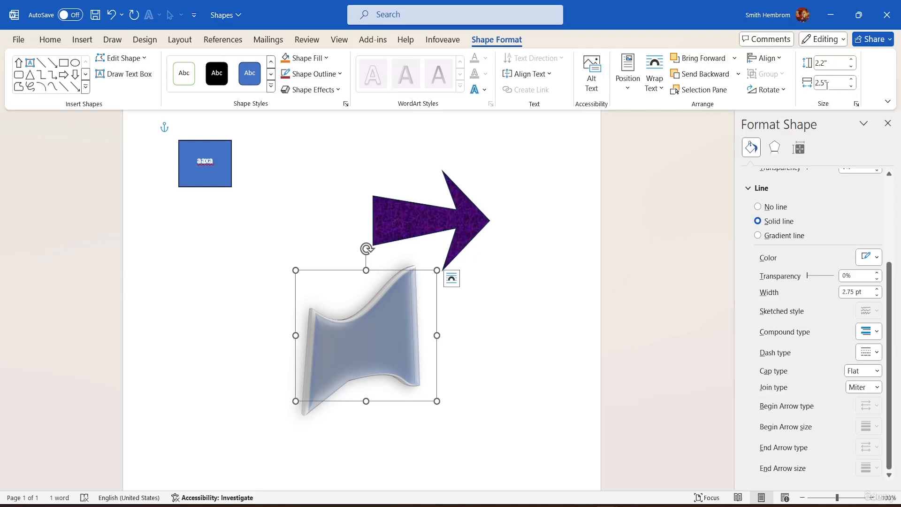
click(777, 92)
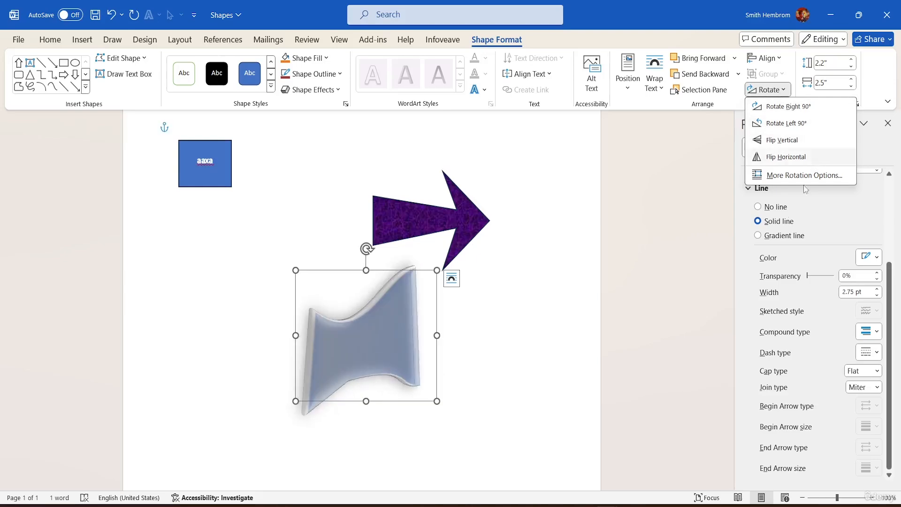
click(562, 291)
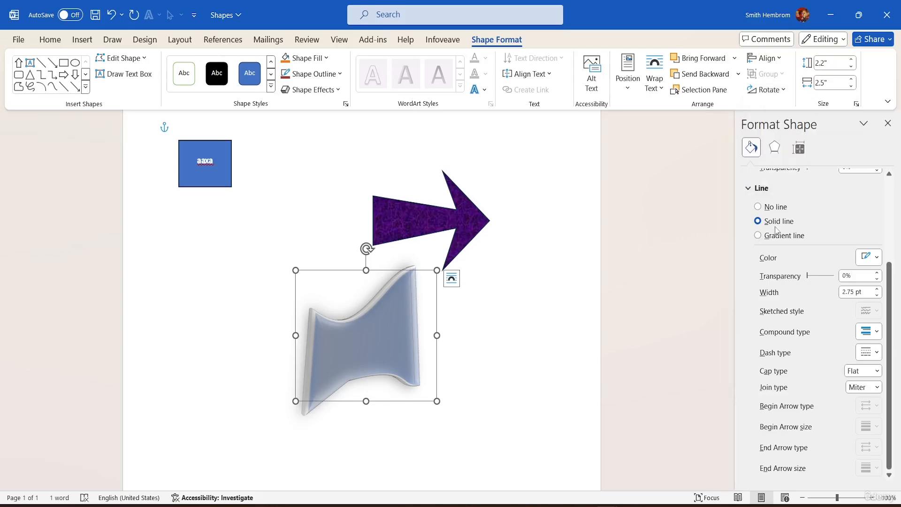